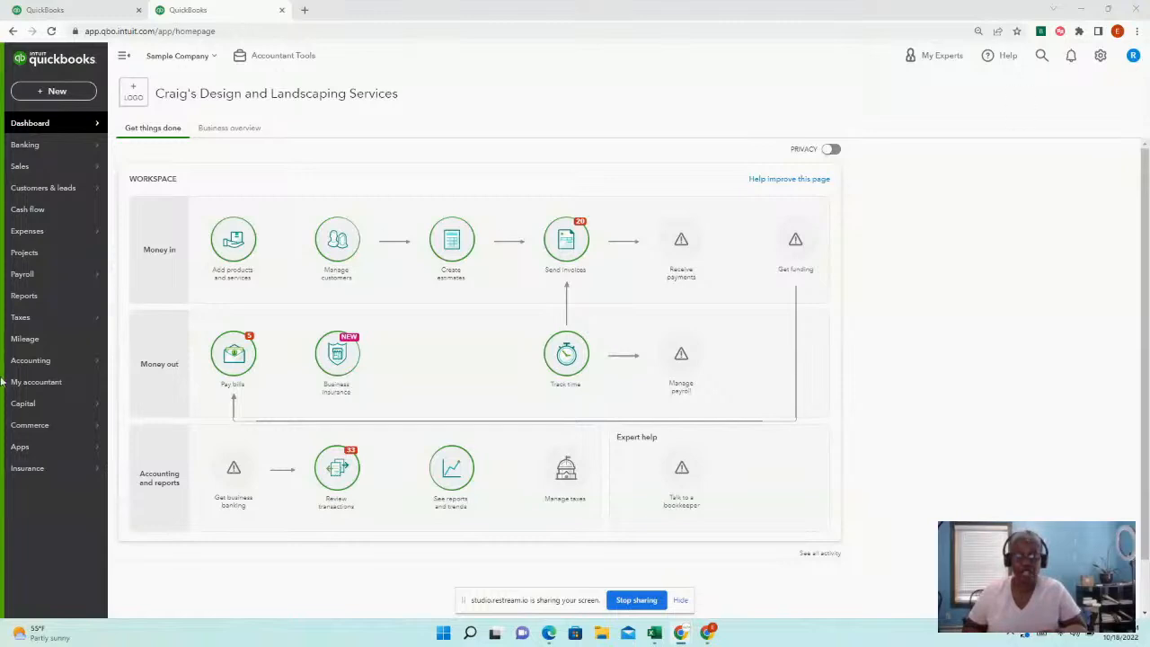
Open the company's Chart of Accounts and look through the list down to the income accounts.
mouse_move(36, 411)
mouse_move(34, 433)
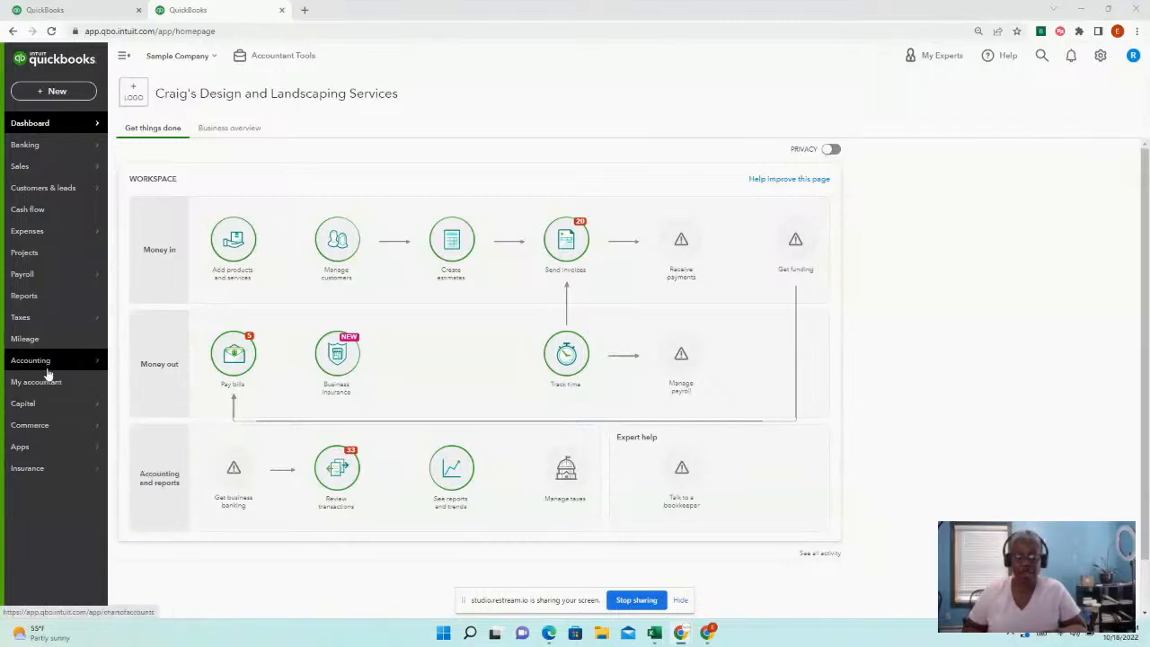
mouse_move(49, 362)
left_click(162, 363)
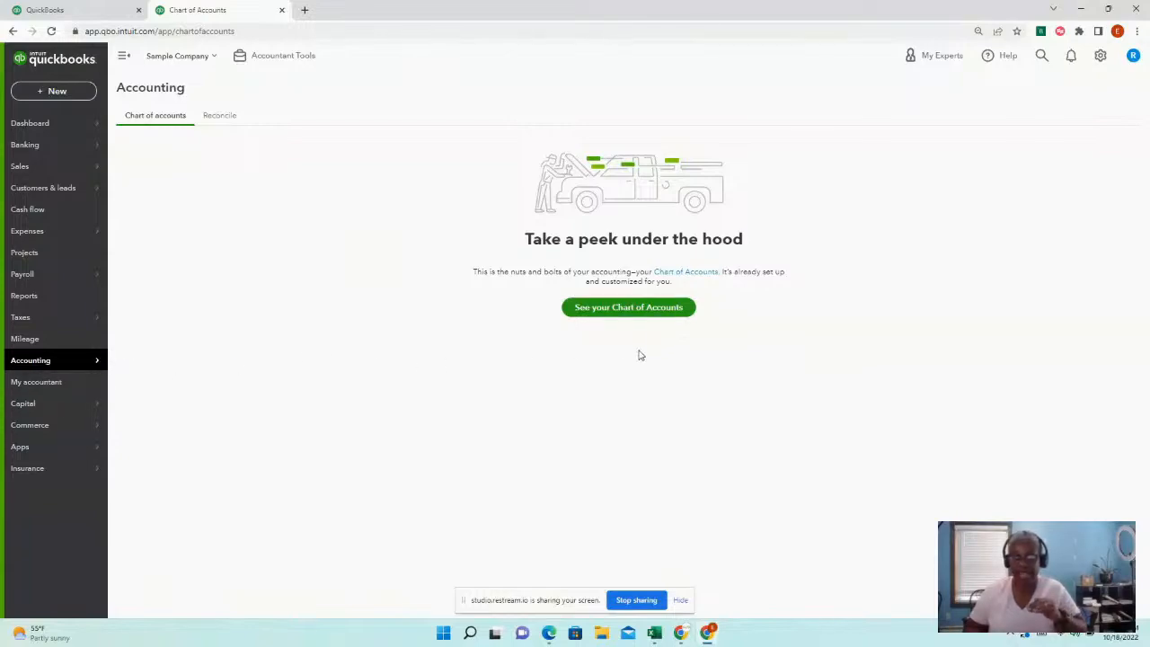
left_click(636, 308)
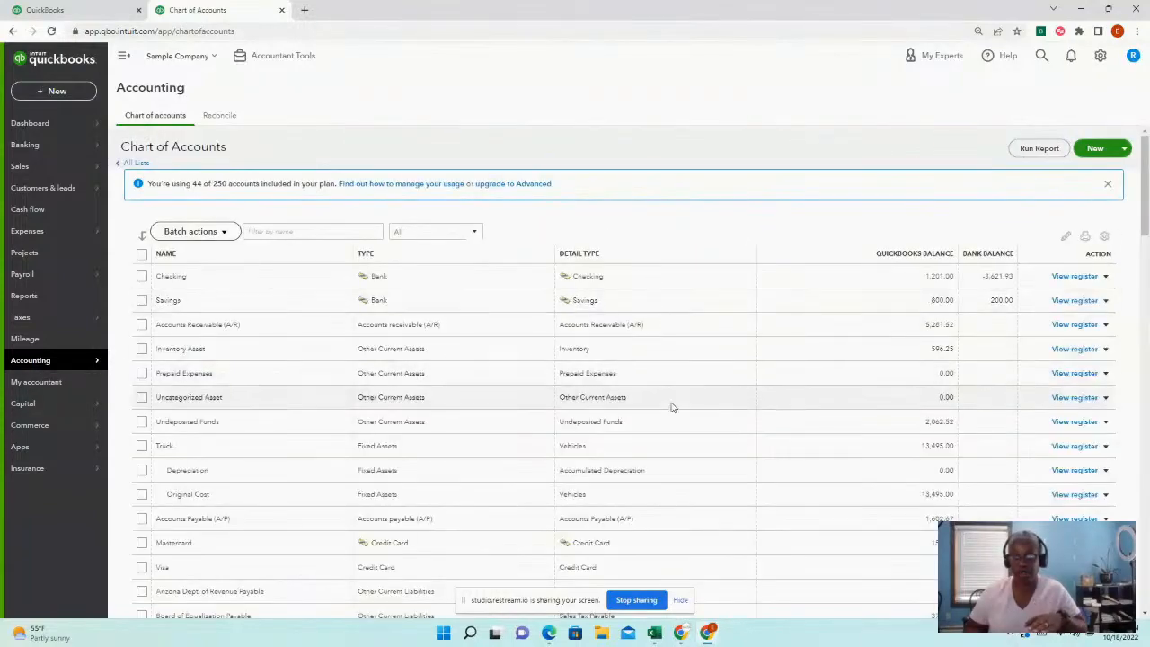
scroll(670, 400, "down", 5)
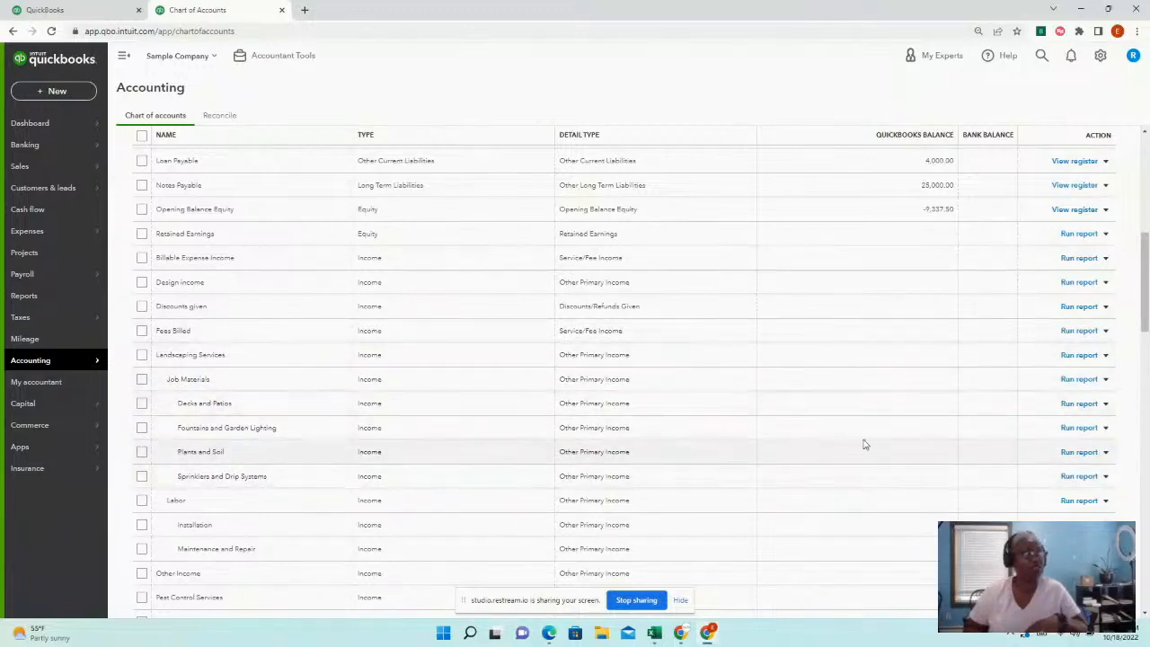
Go to the Tags page under Banking, dismissing the bank connection message.
mouse_move(70, 447)
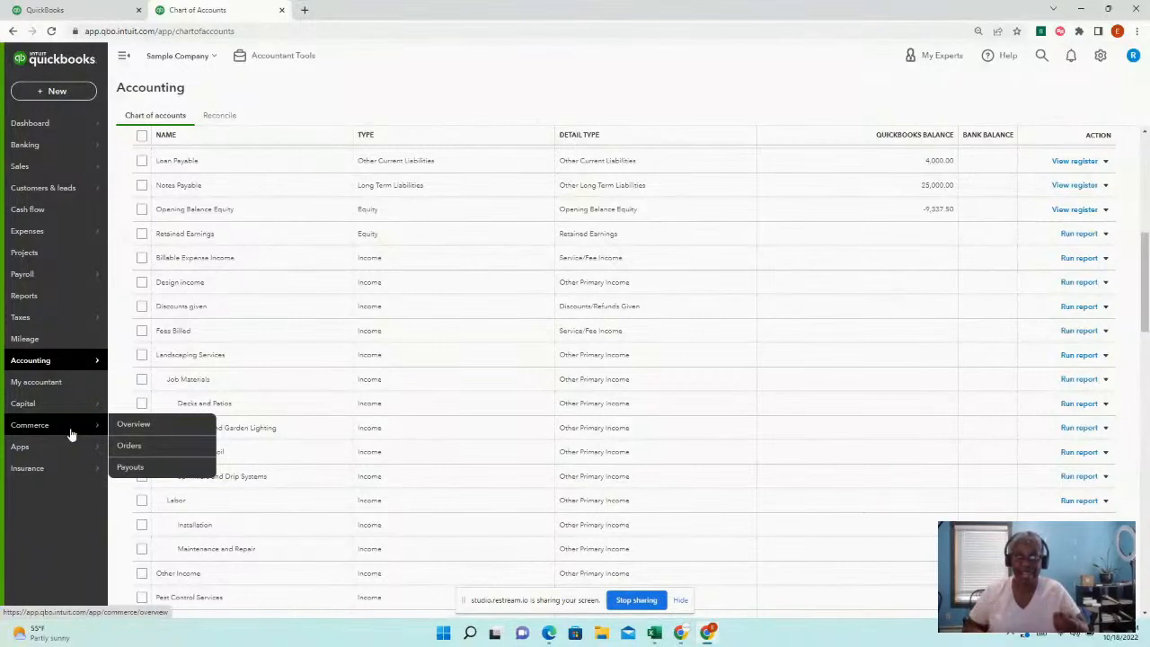
mouse_move(84, 167)
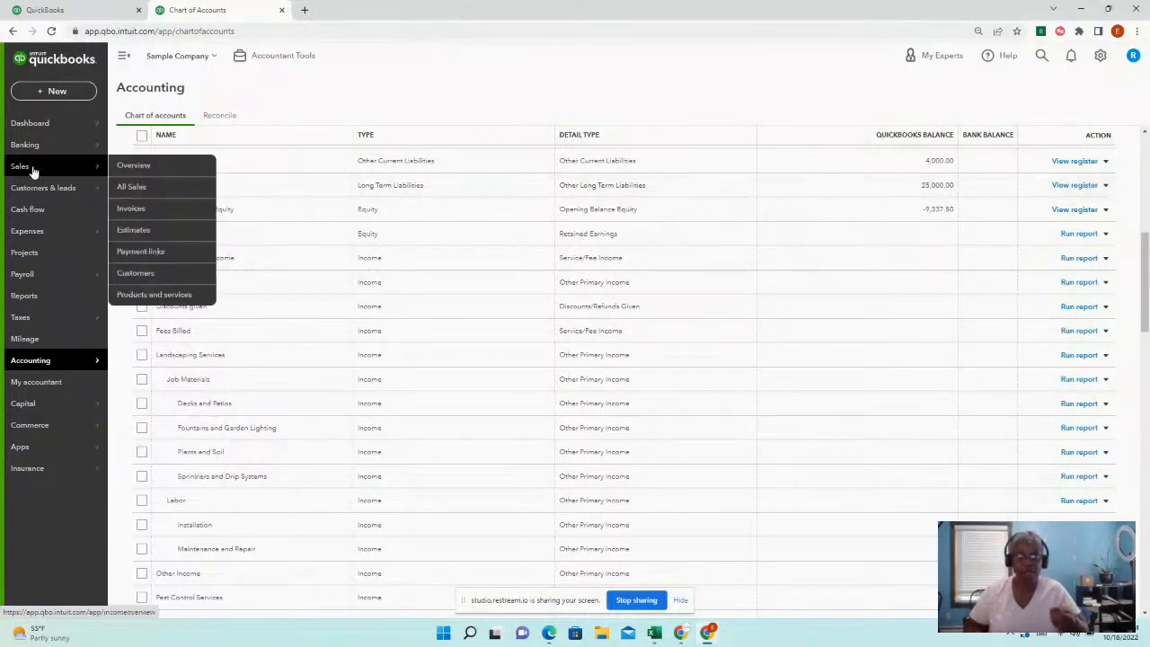
left_click(39, 151)
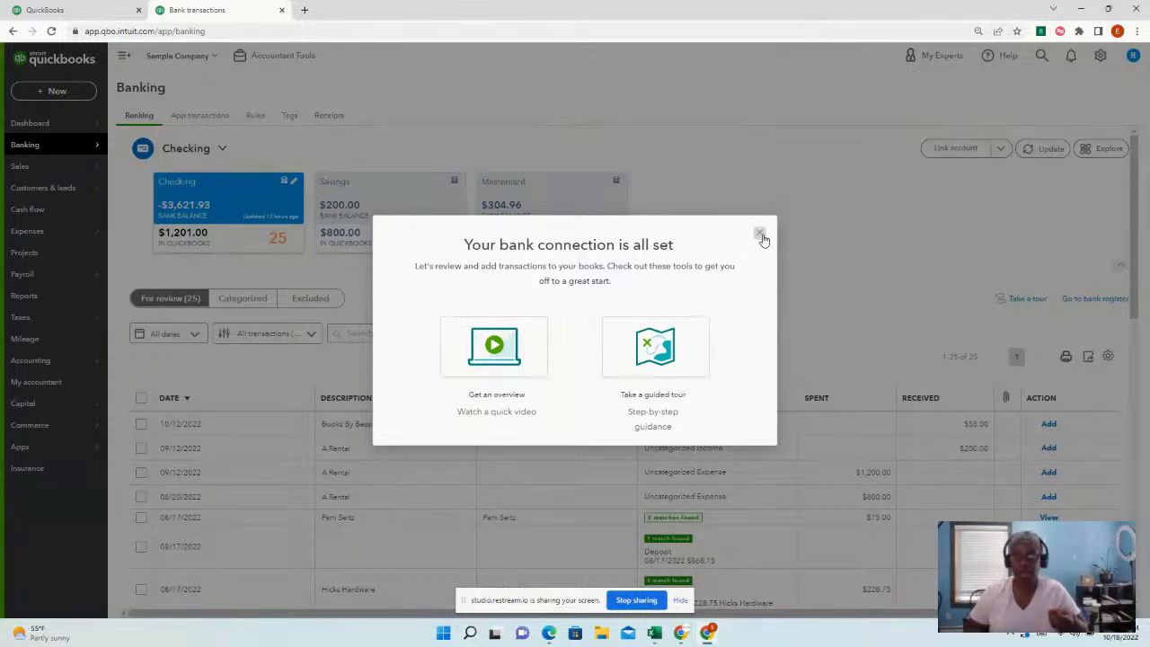
left_click(760, 235)
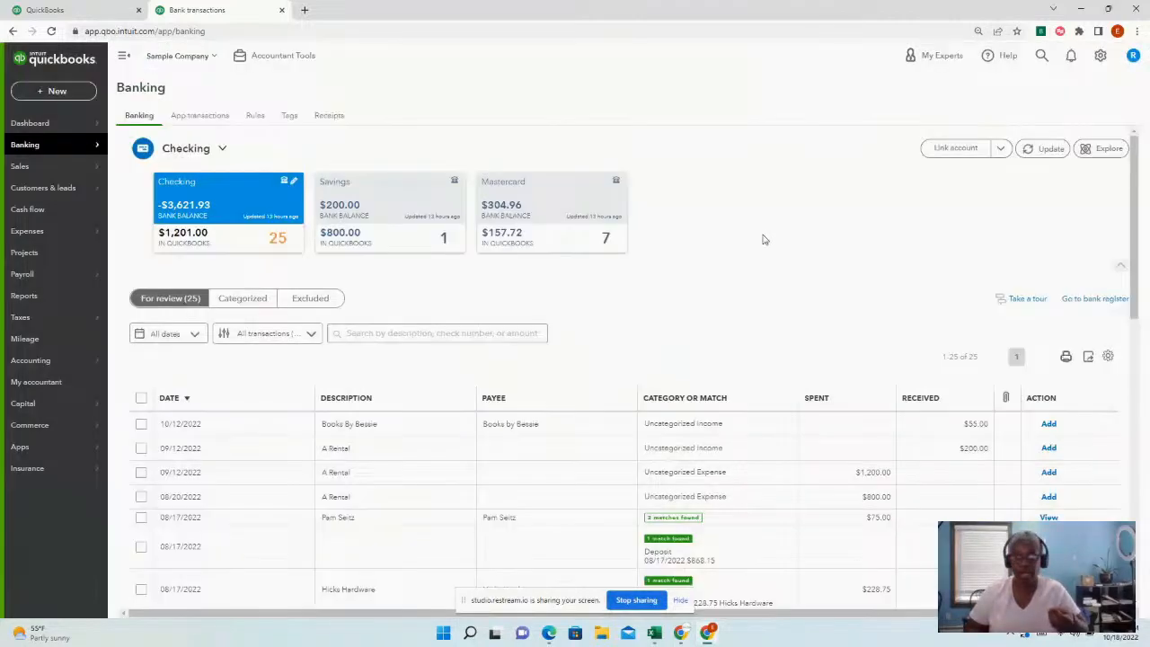
left_click(289, 119)
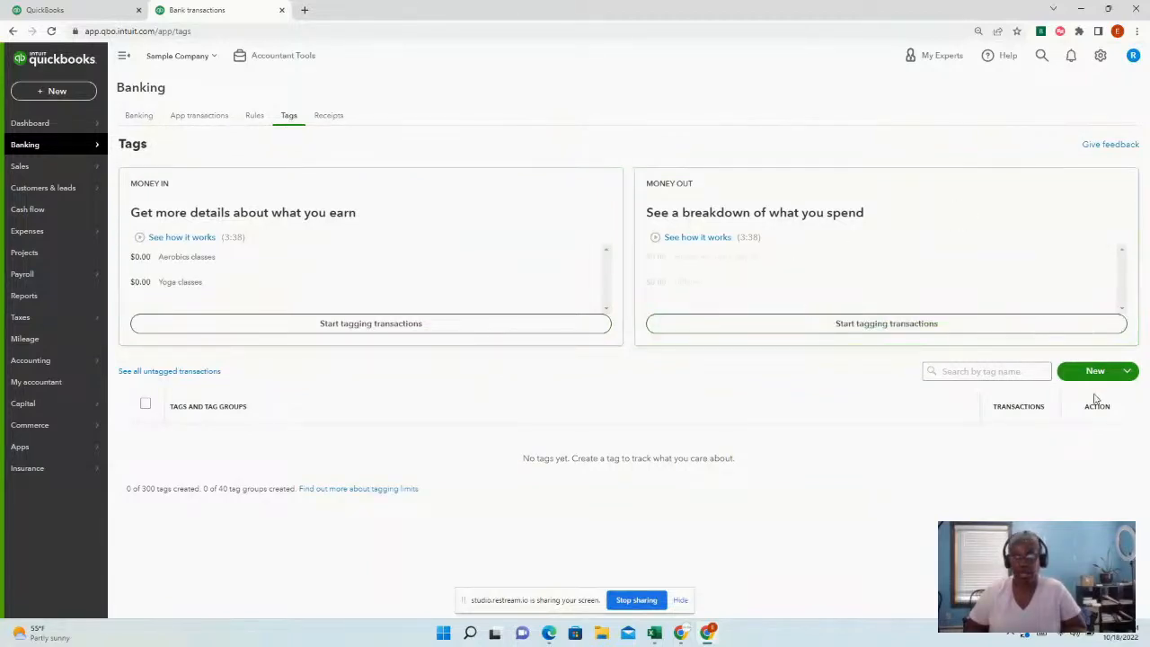
left_click(1126, 373)
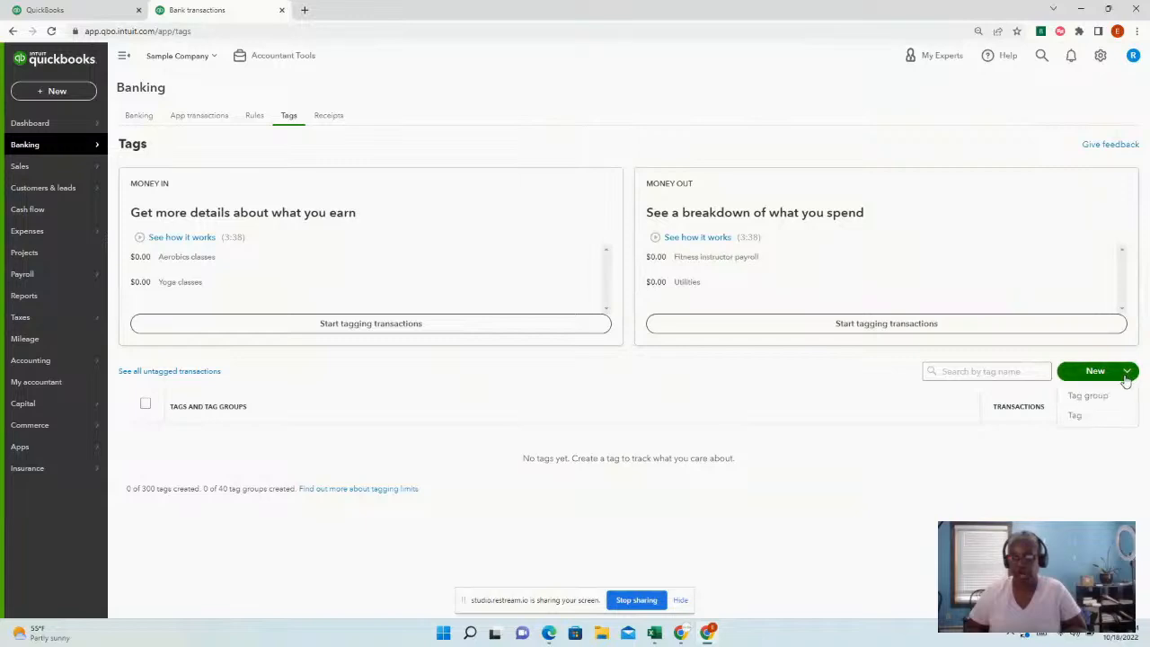
left_click(1079, 418)
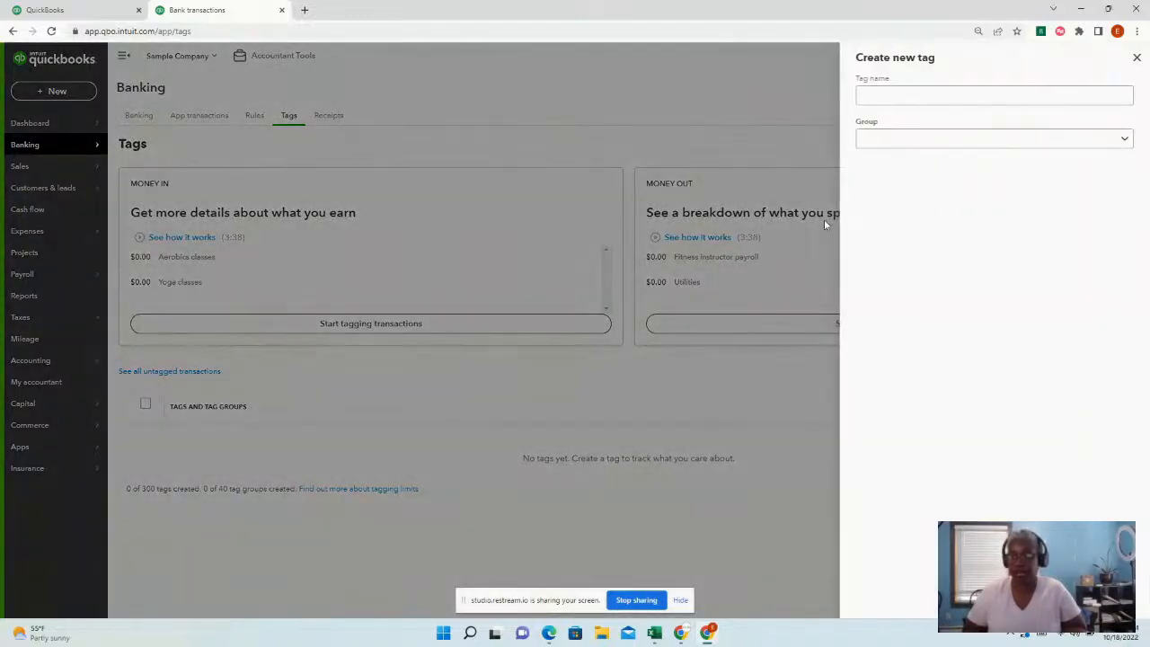
left_click(899, 99)
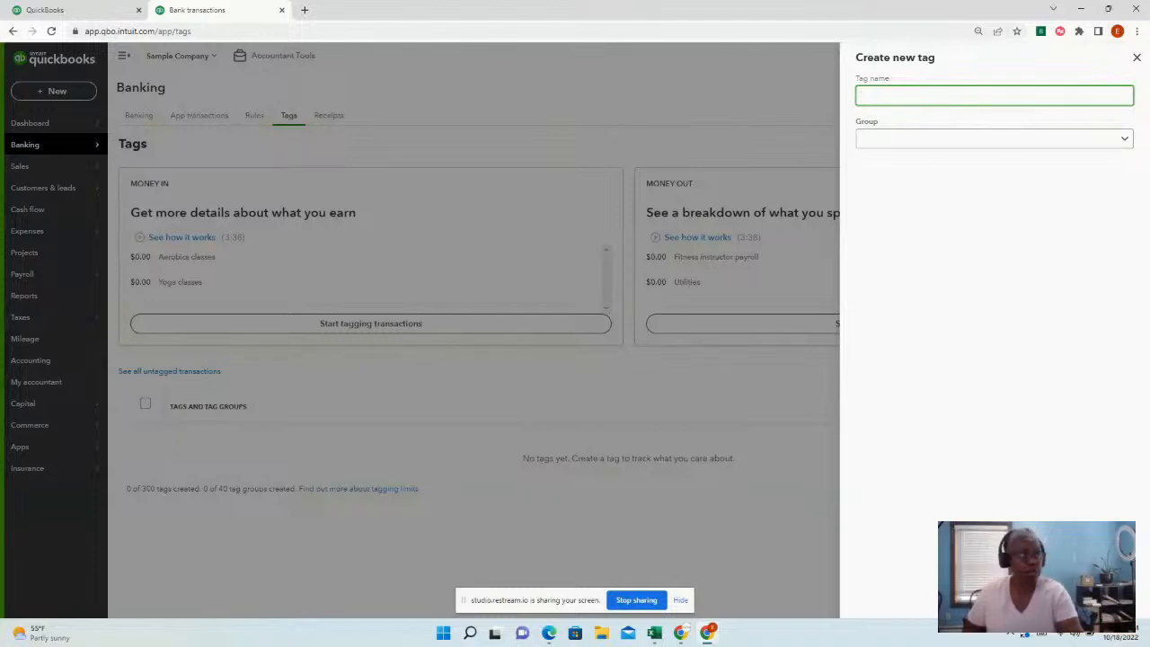
left_click(1138, 57)
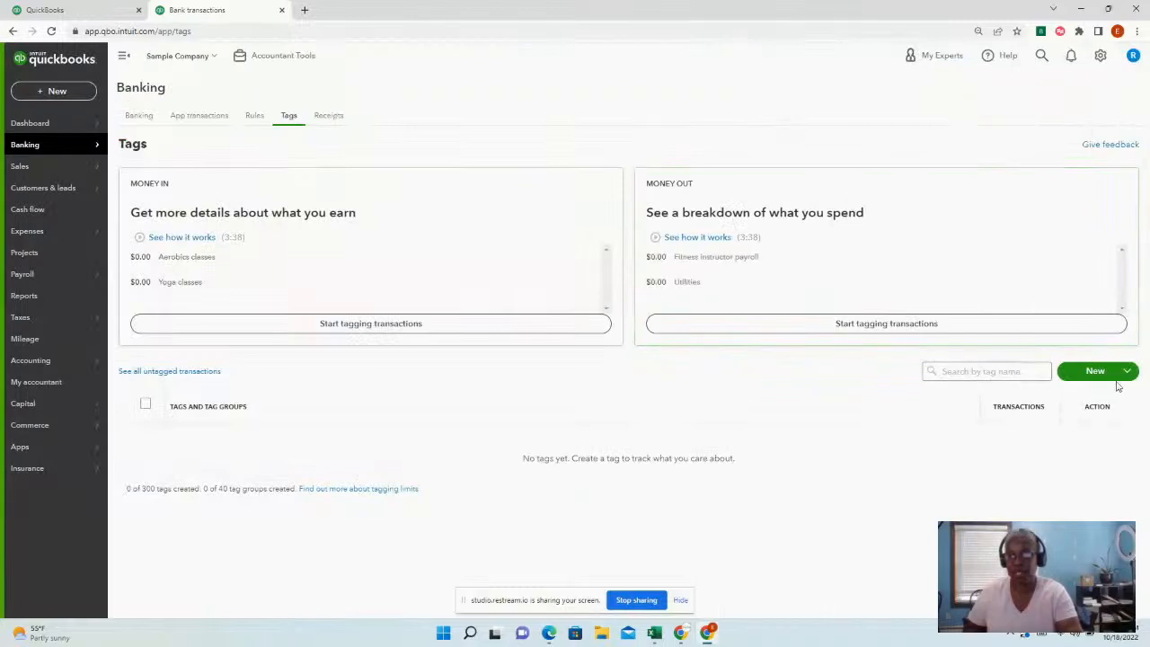
left_click(1130, 372)
left_click(1106, 400)
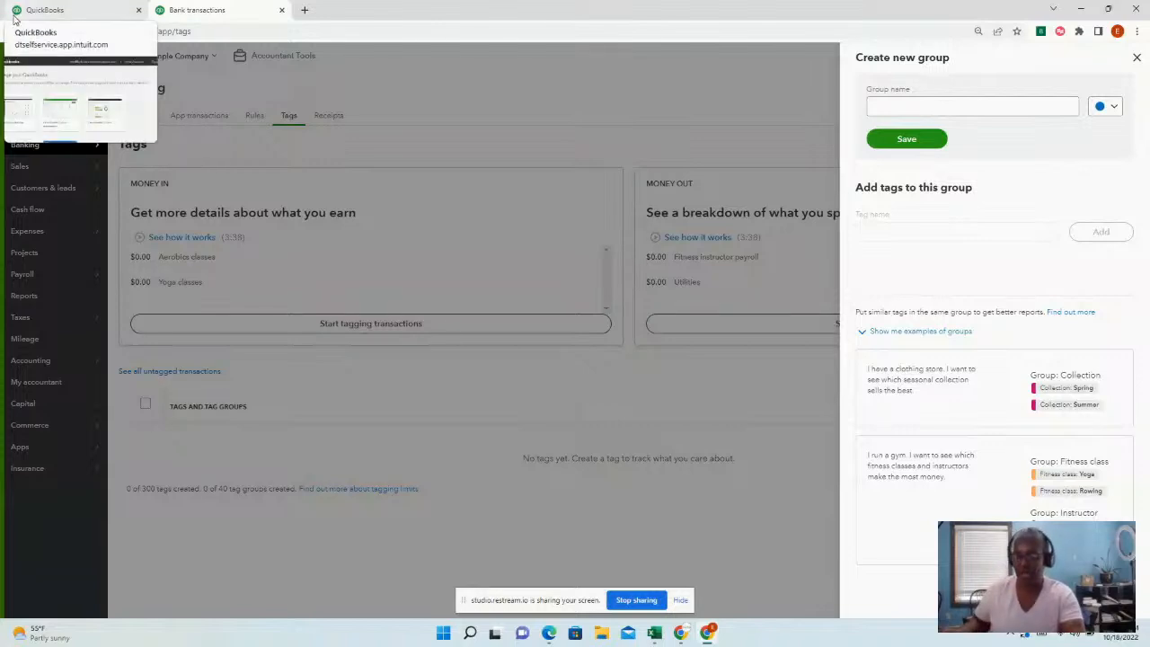
left_click_drag(14, 19, 0, 61)
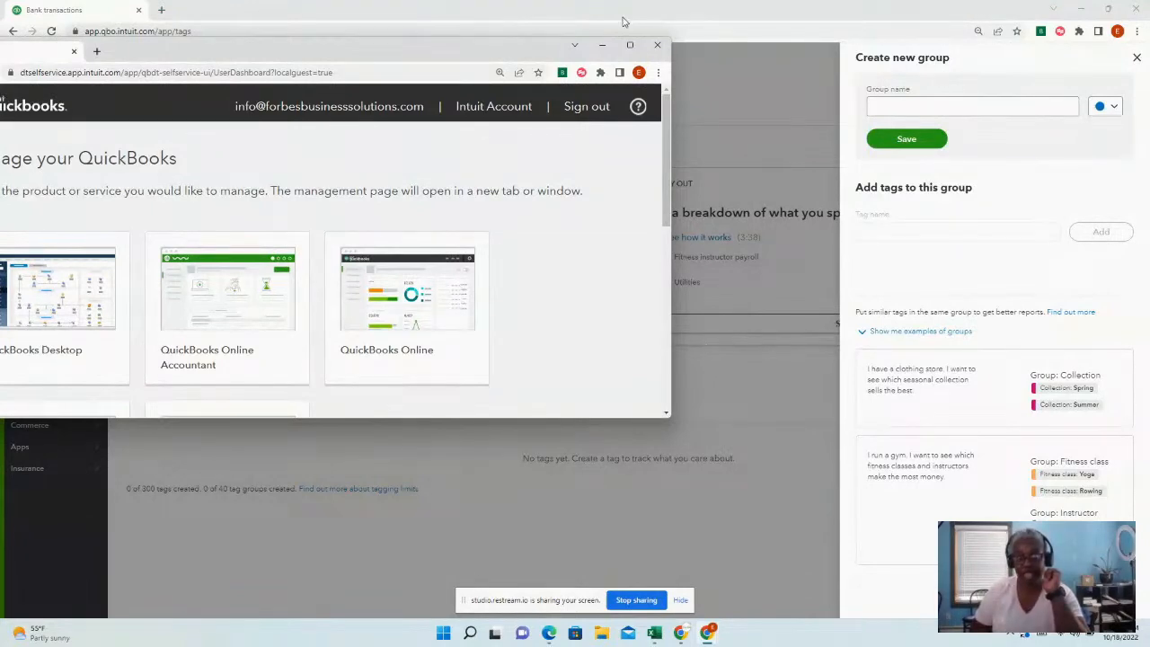
left_click(602, 44)
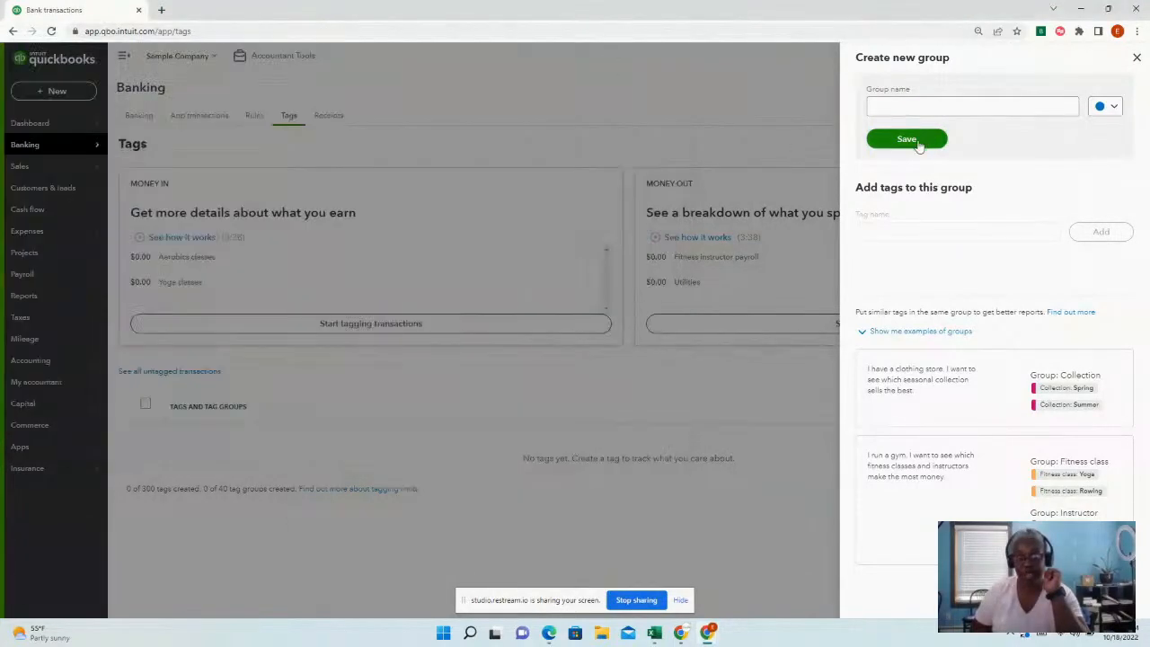
left_click(771, 164)
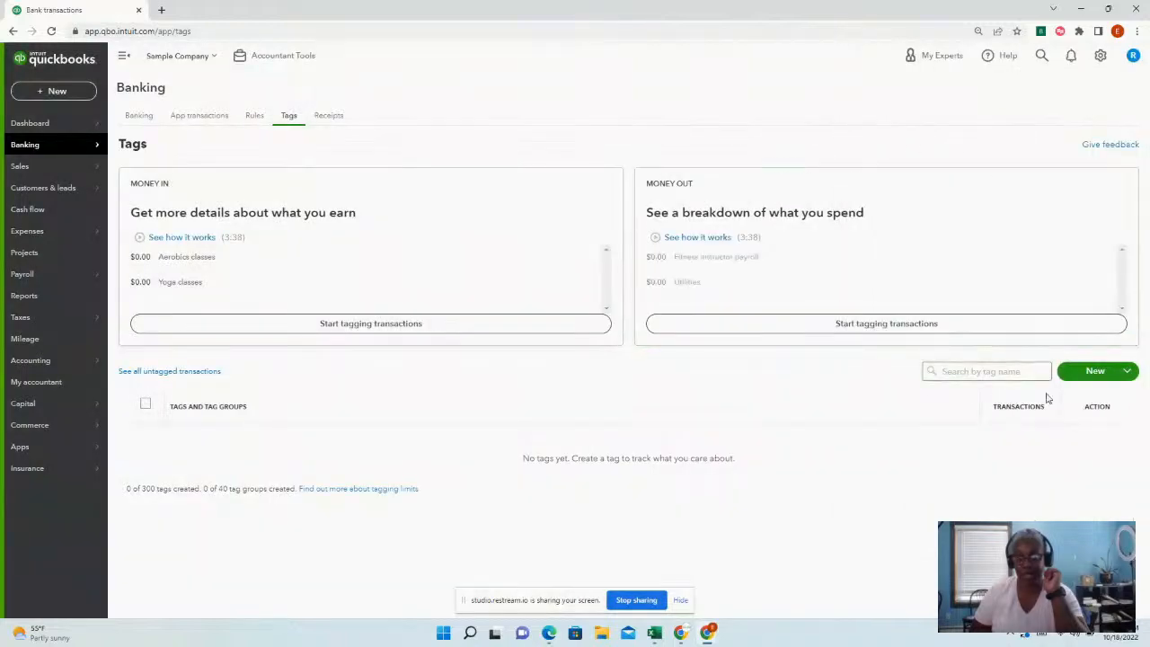
Create a tag group named Vehicles with the blue colour, without adding tags to it, and finish the group.
left_click(1129, 374)
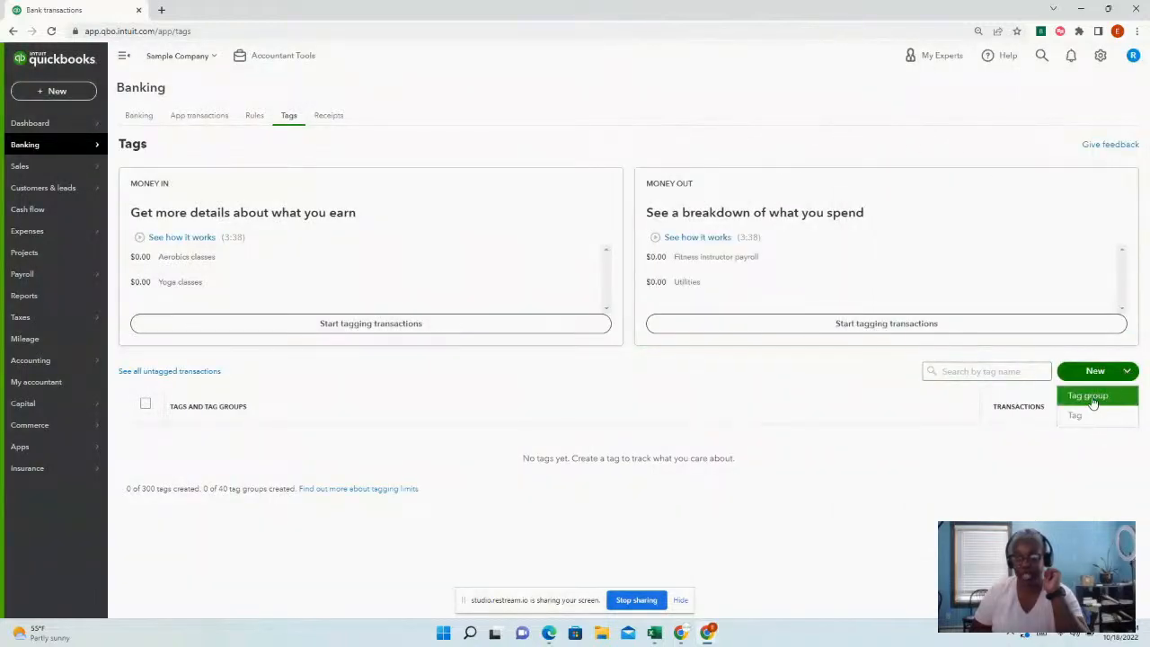
left_click(1092, 393)
left_click(913, 103)
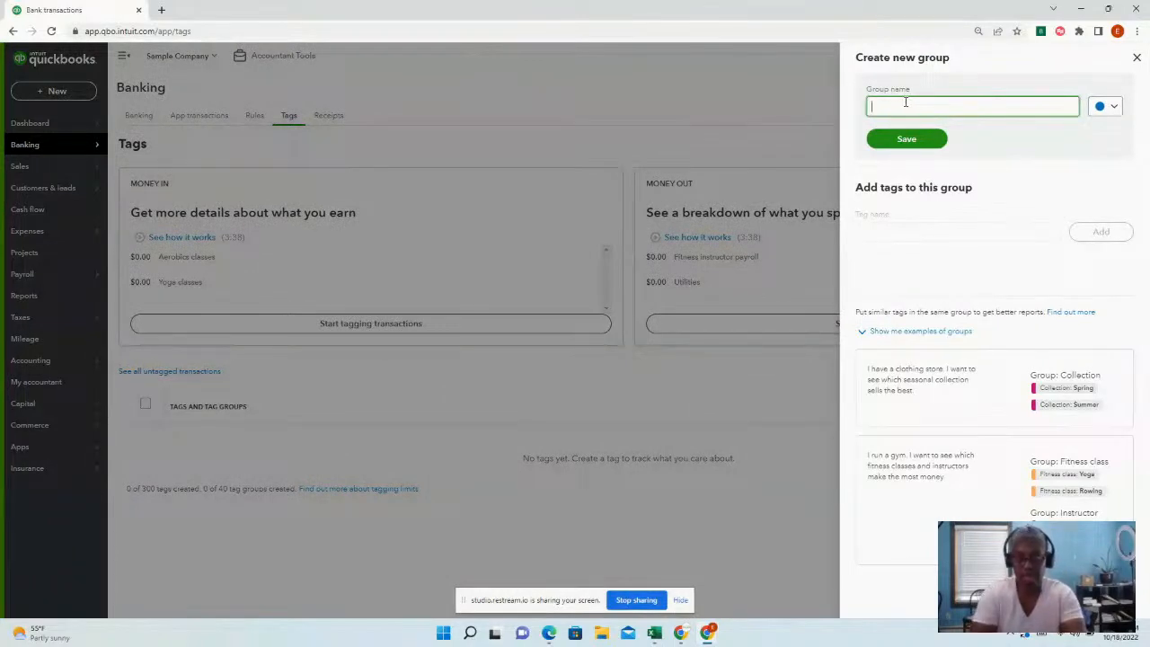
type("Vehicle")
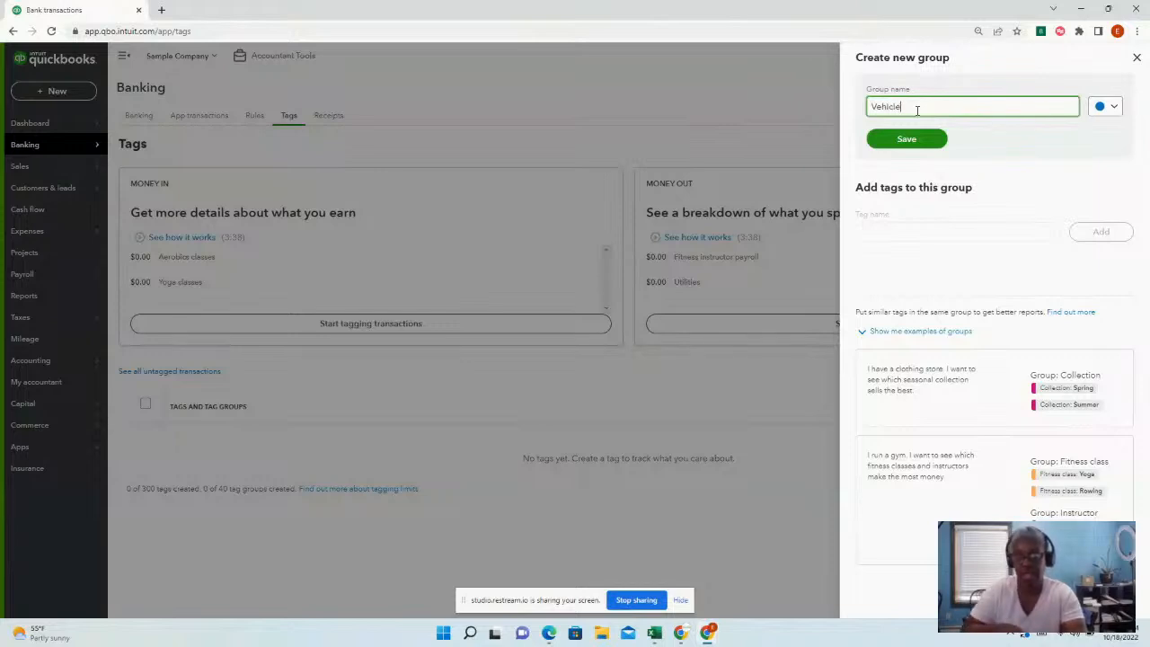
type("s")
left_click(915, 141)
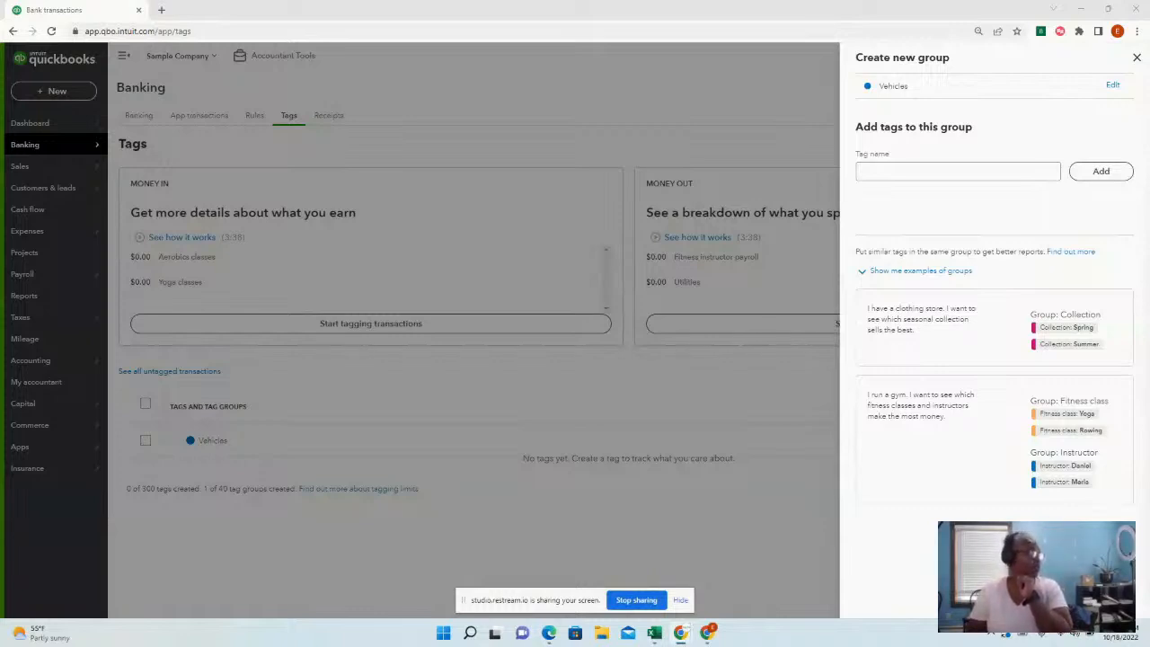
left_click(891, 172)
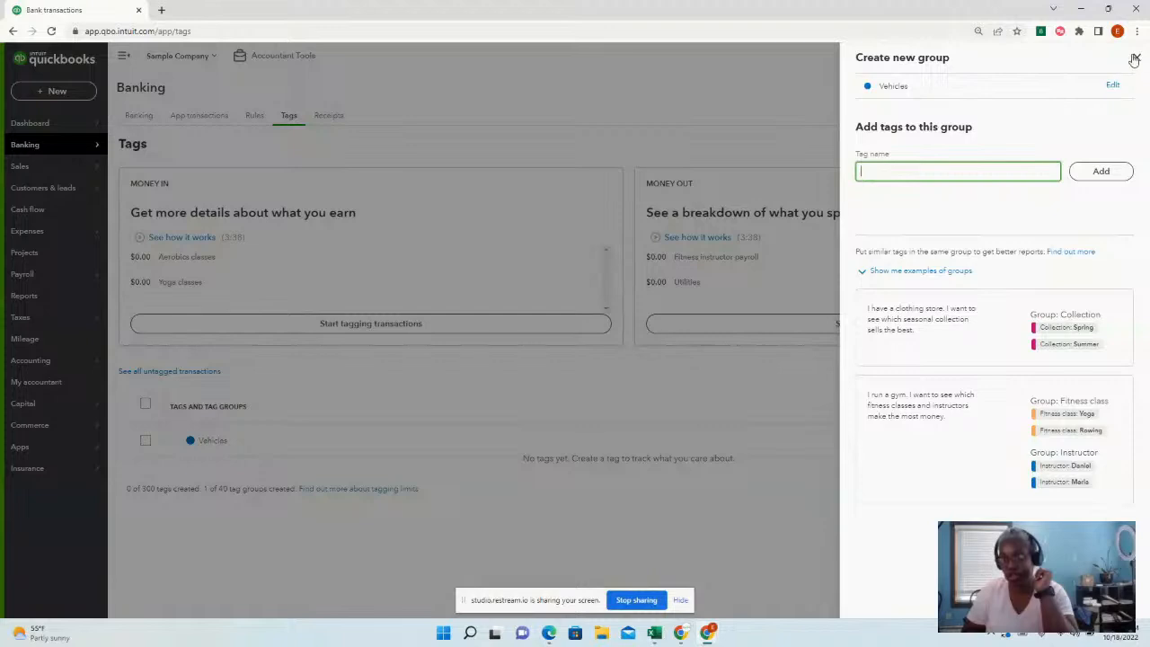
left_click(1110, 598)
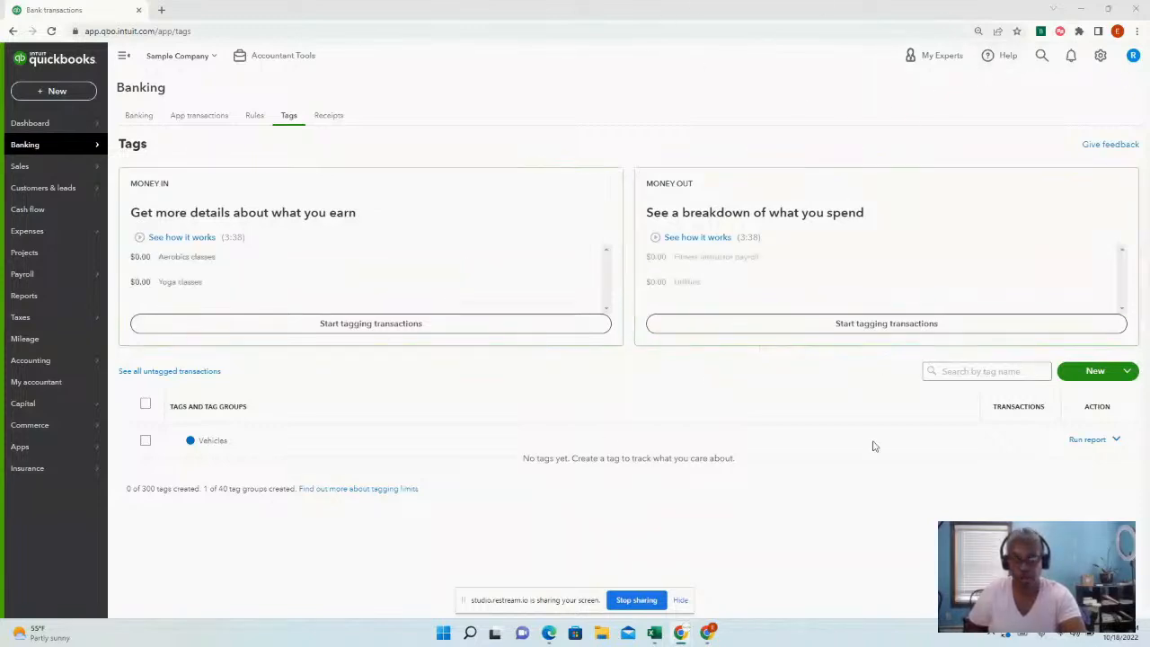
Create a tag named "Mazd K652" in the Vehicles group and save it.
left_click(1126, 372)
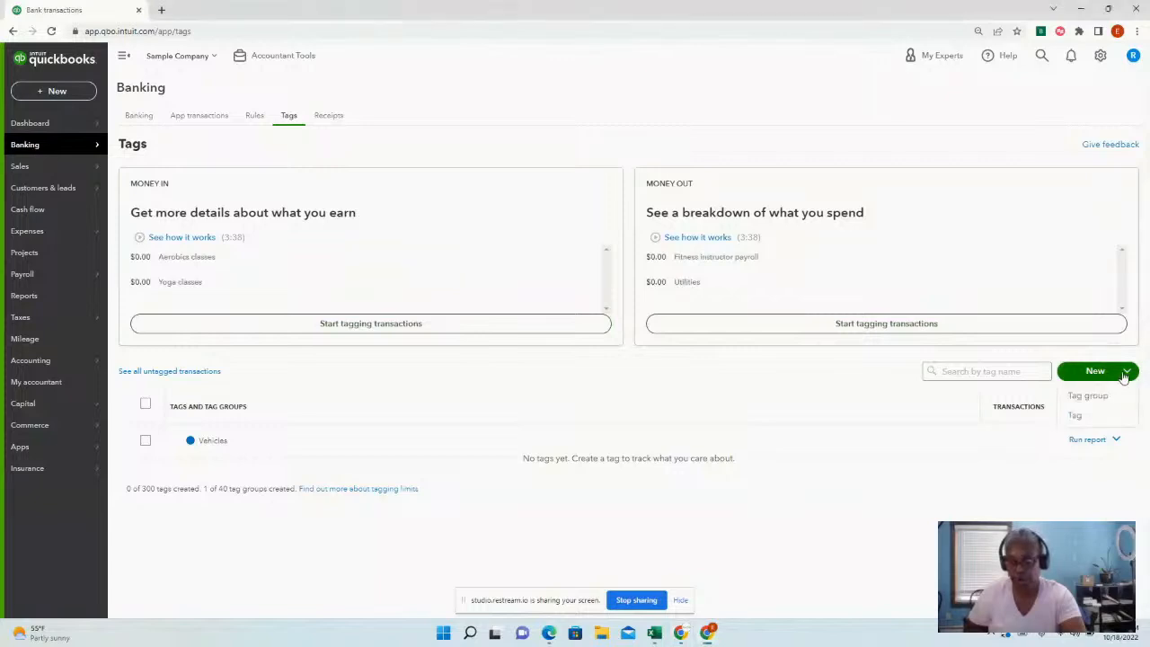
left_click(1082, 418)
left_click(895, 91)
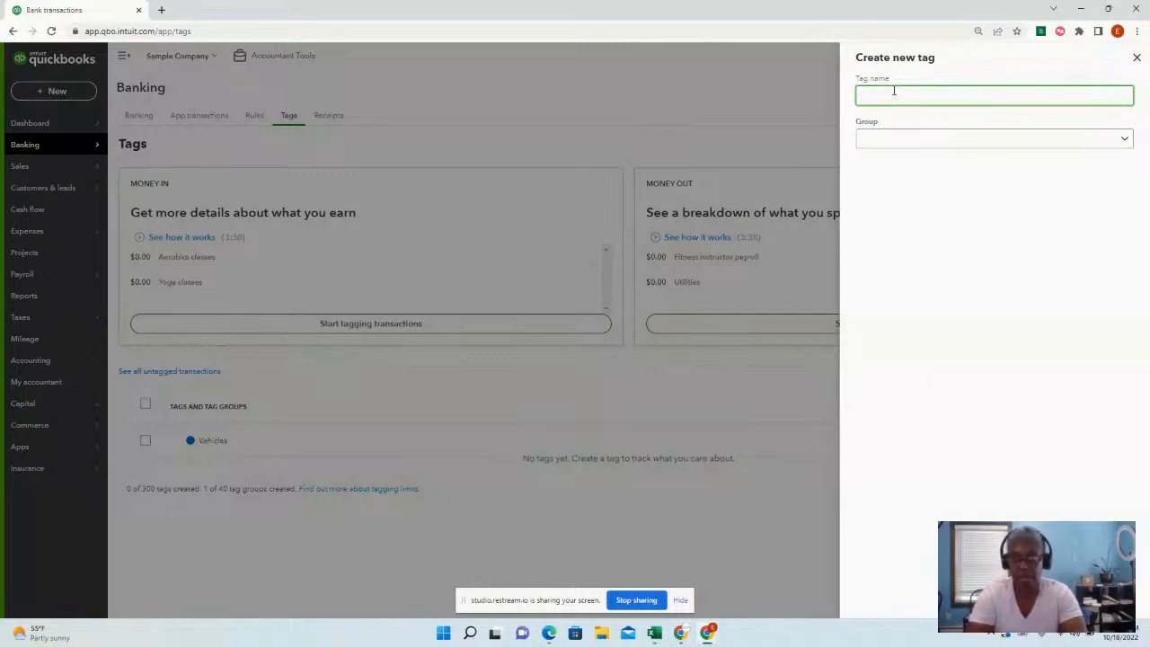
type("Ma")
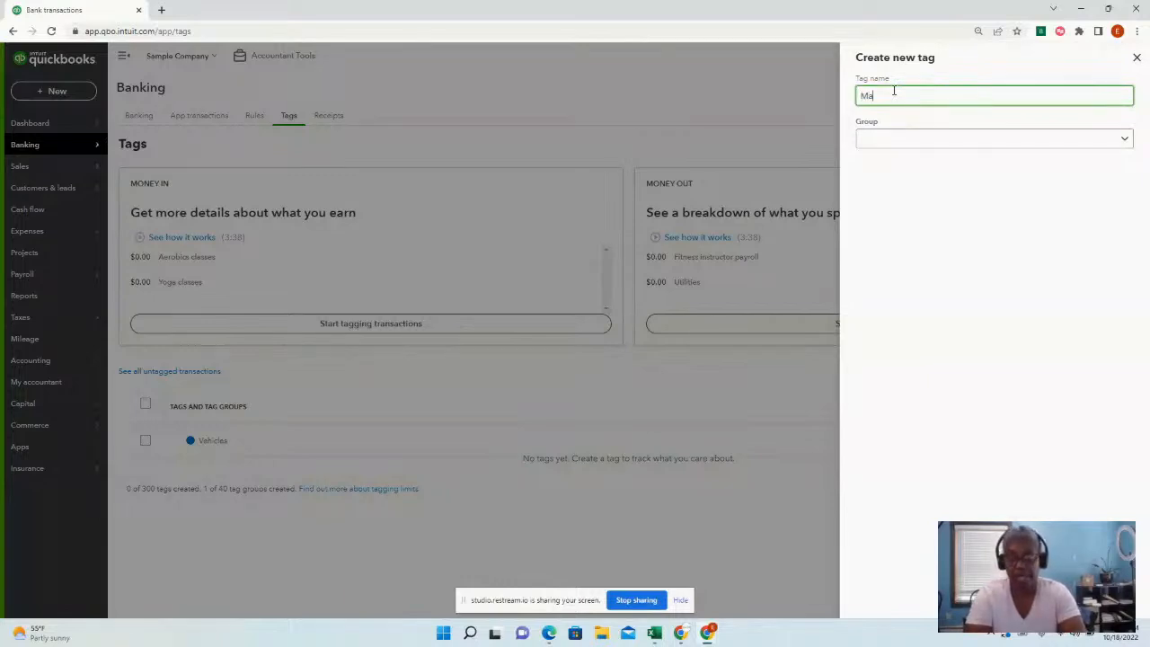
type("zda")
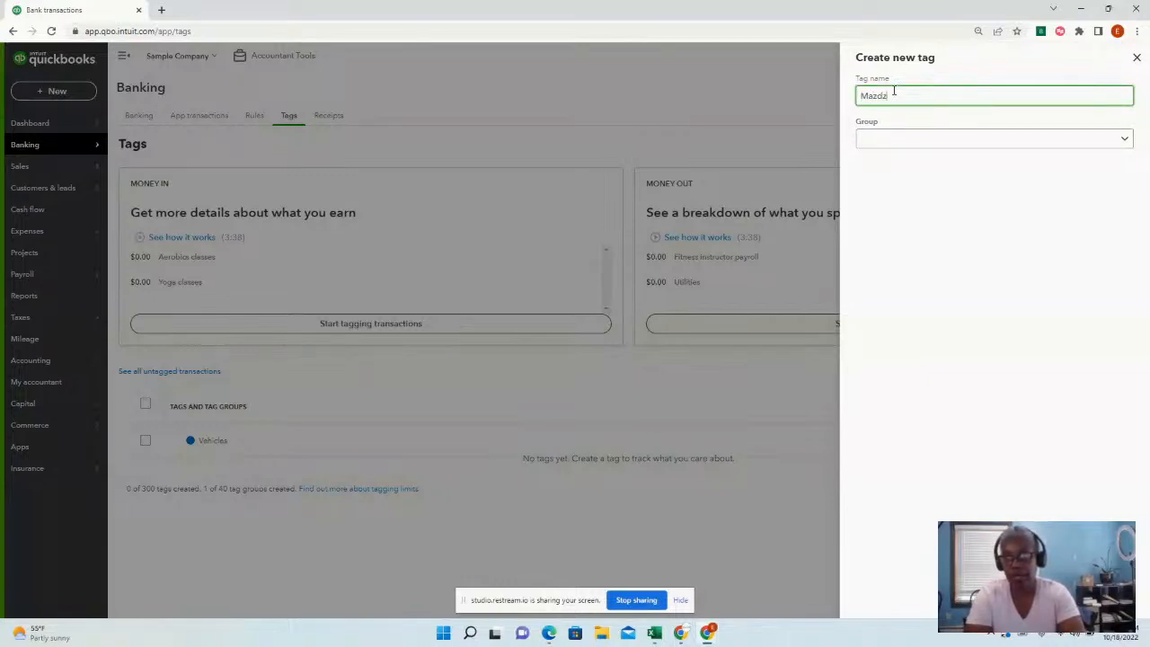
key("BackSpace")
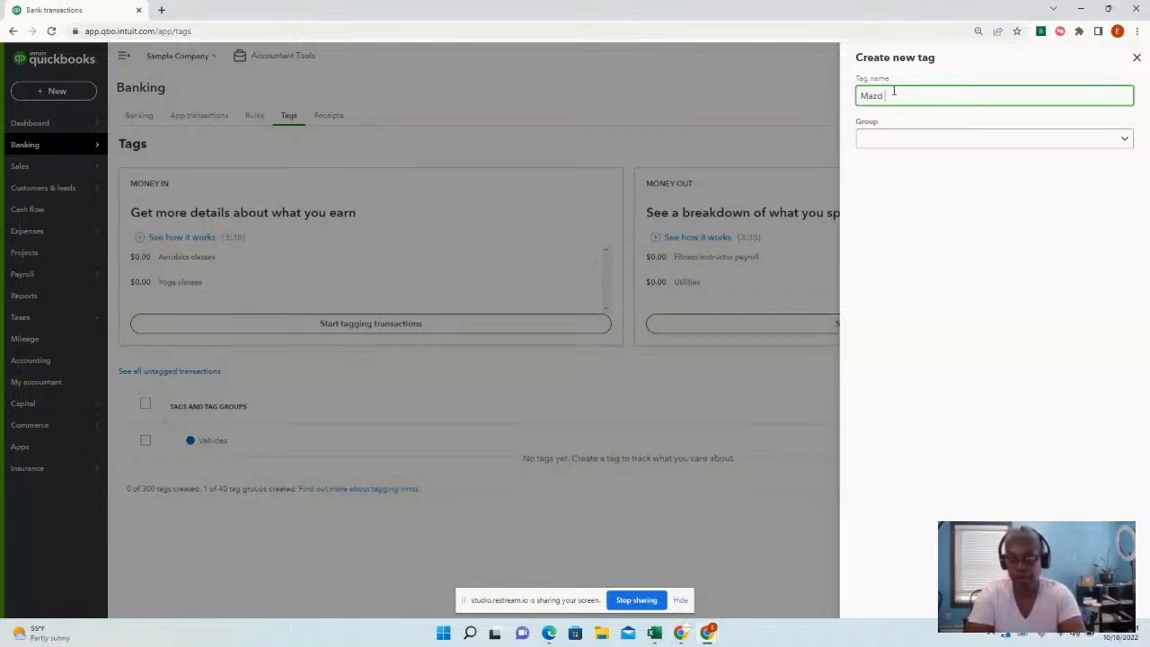
type("K652")
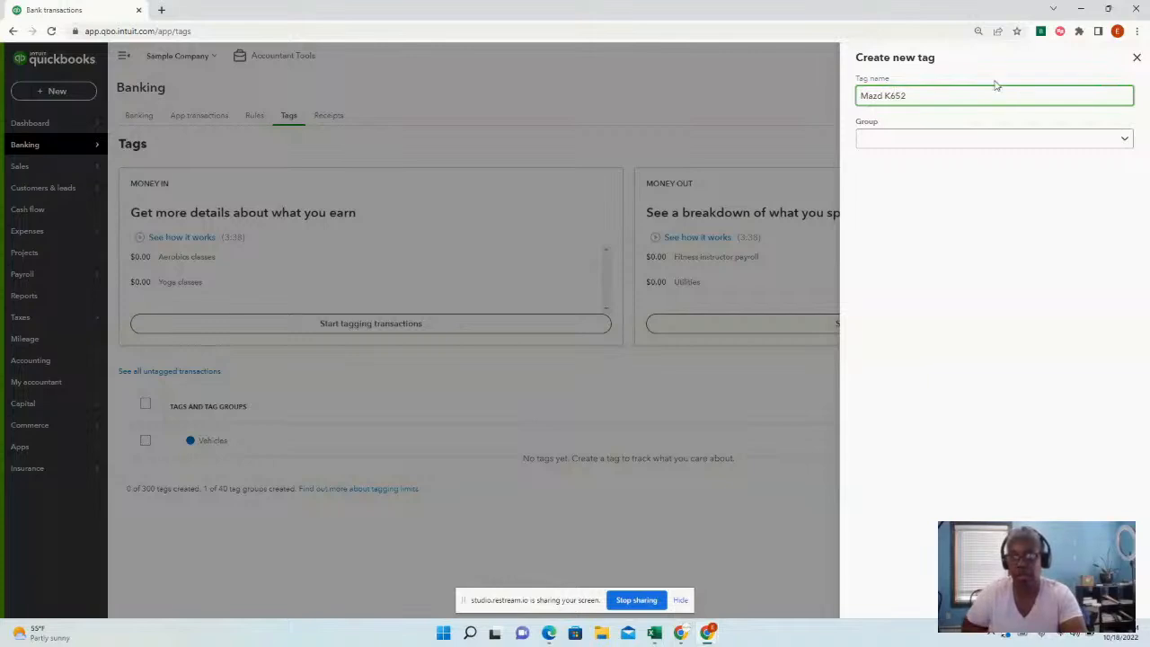
left_click(1007, 138)
left_click(930, 162)
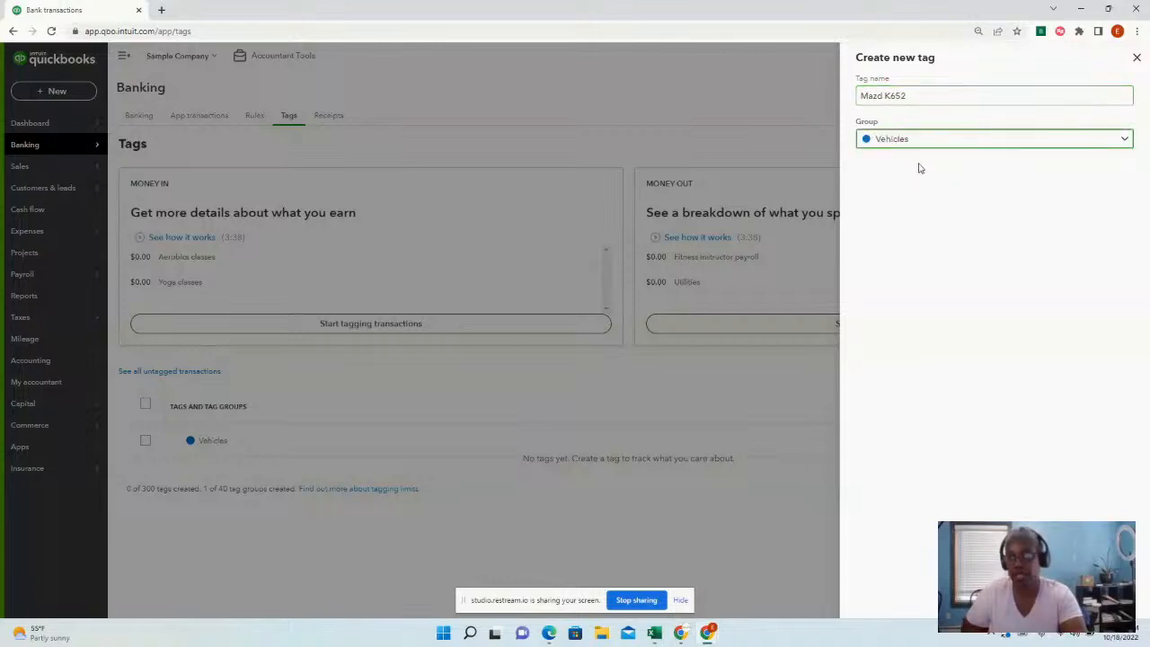
left_click(1111, 600)
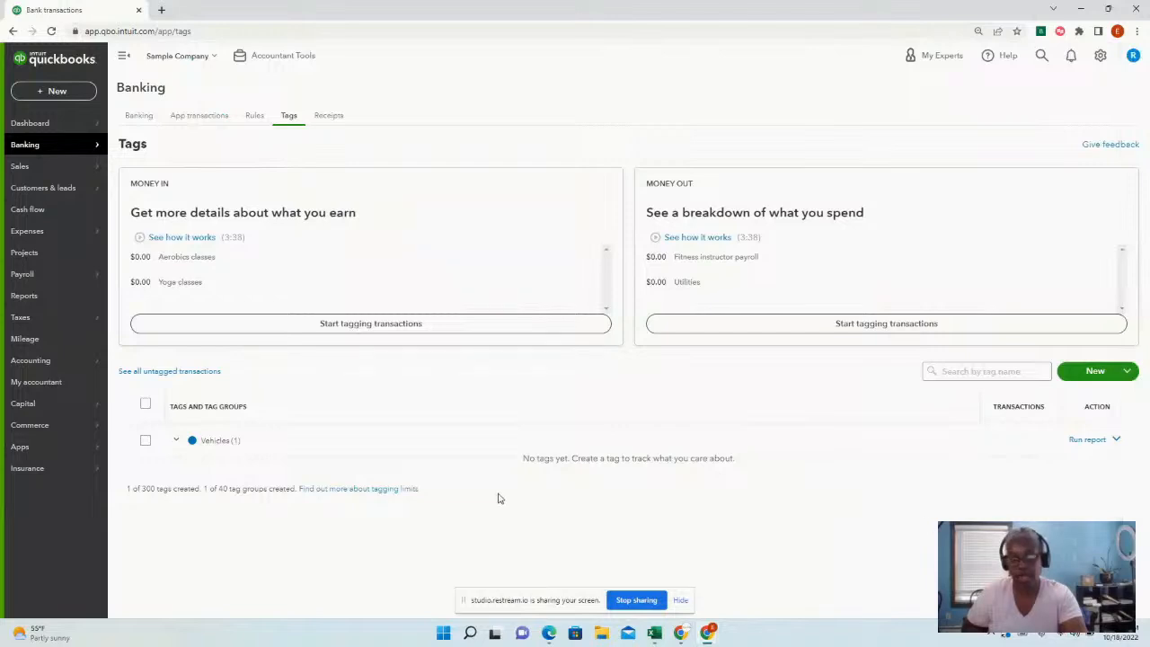
Create a tag named "Chevy 6589" in the Vehicles group and save it.
left_click(1124, 375)
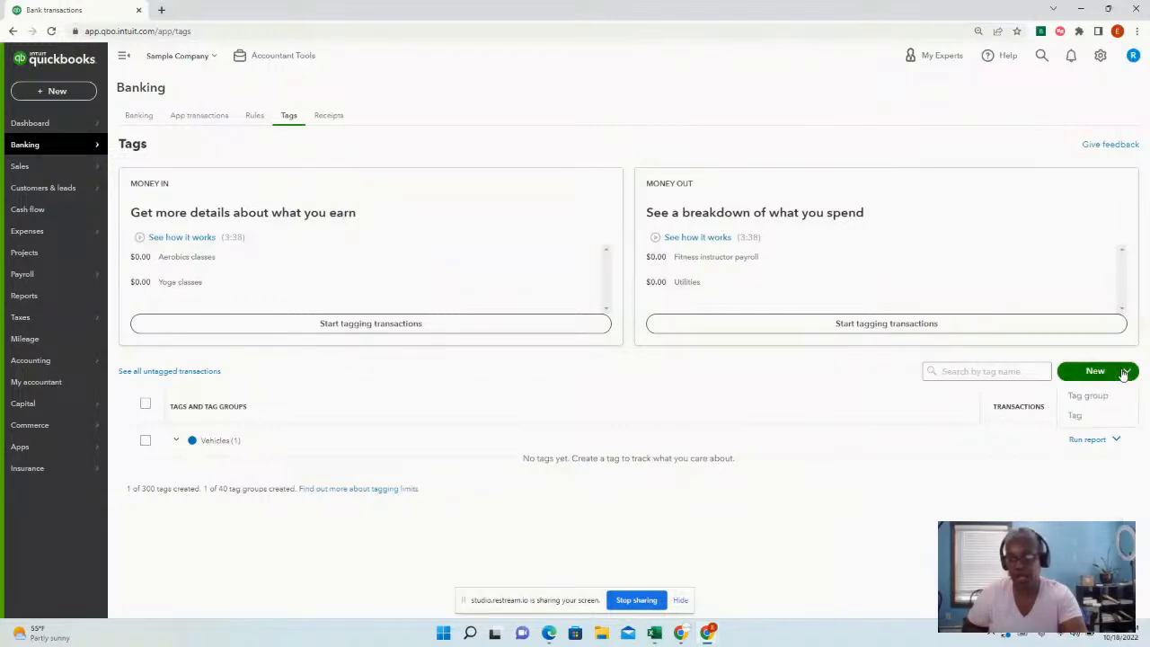
left_click(1082, 418)
left_click(890, 95)
type("Ch")
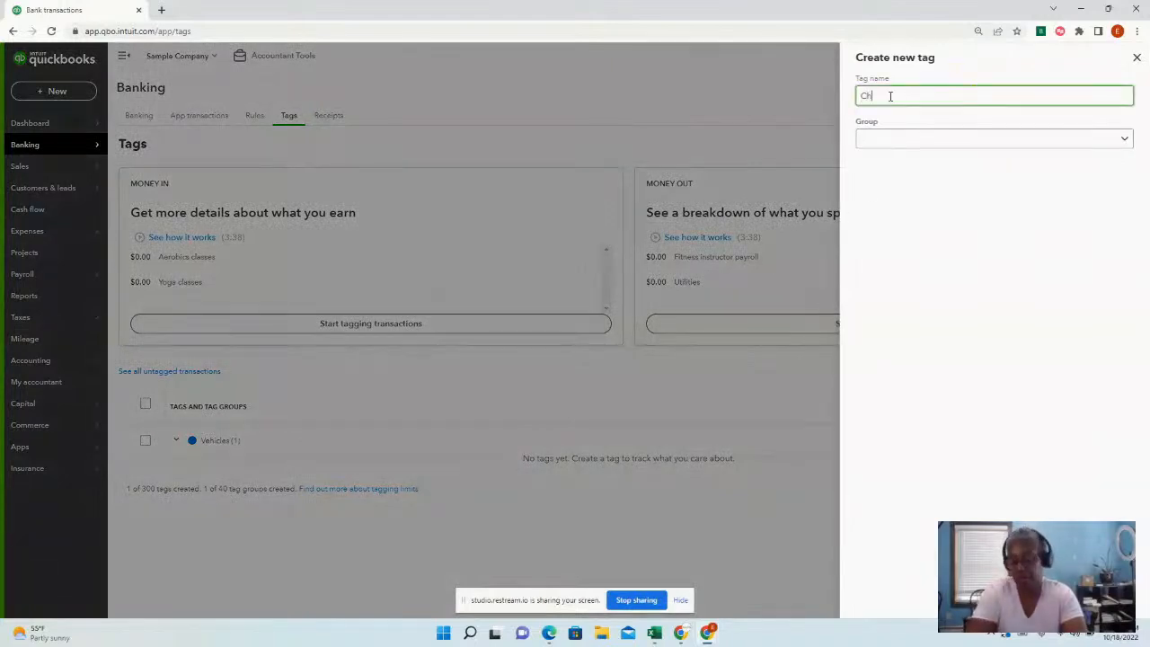
type("evy")
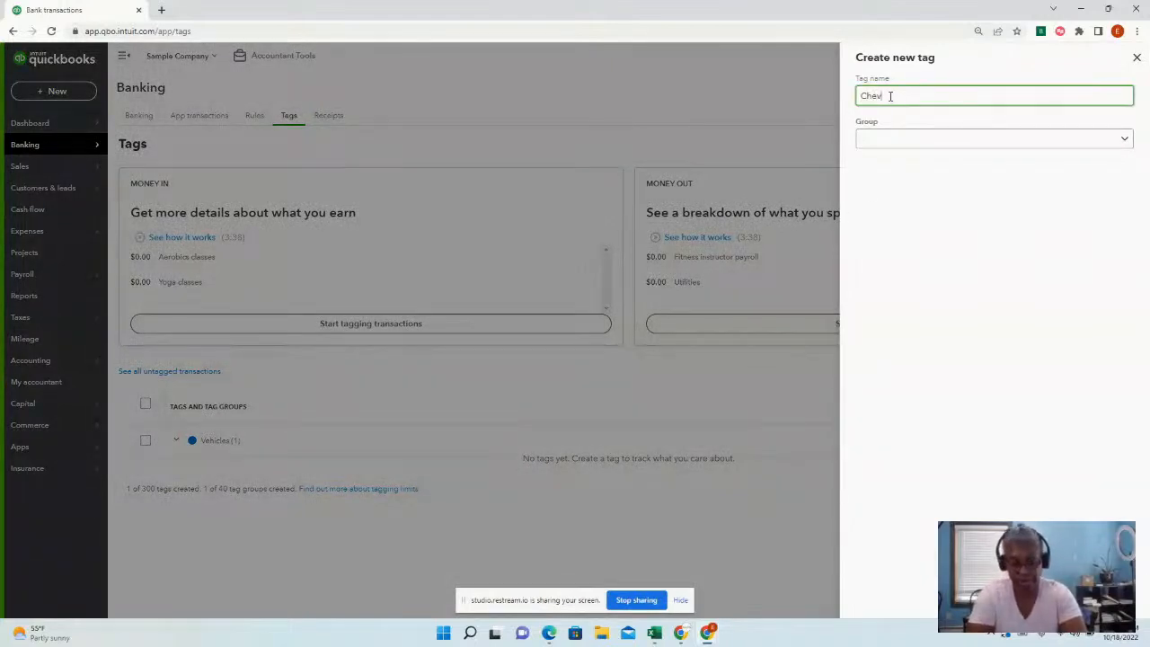
type(" 1589")
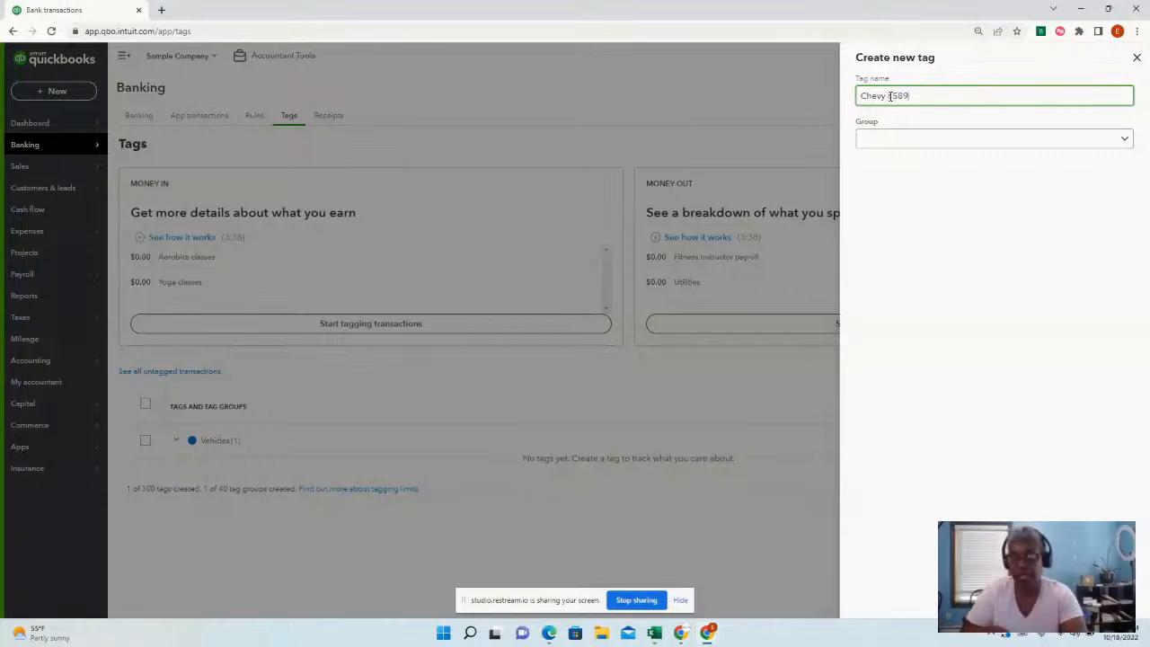
left_click(963, 141)
left_click(946, 165)
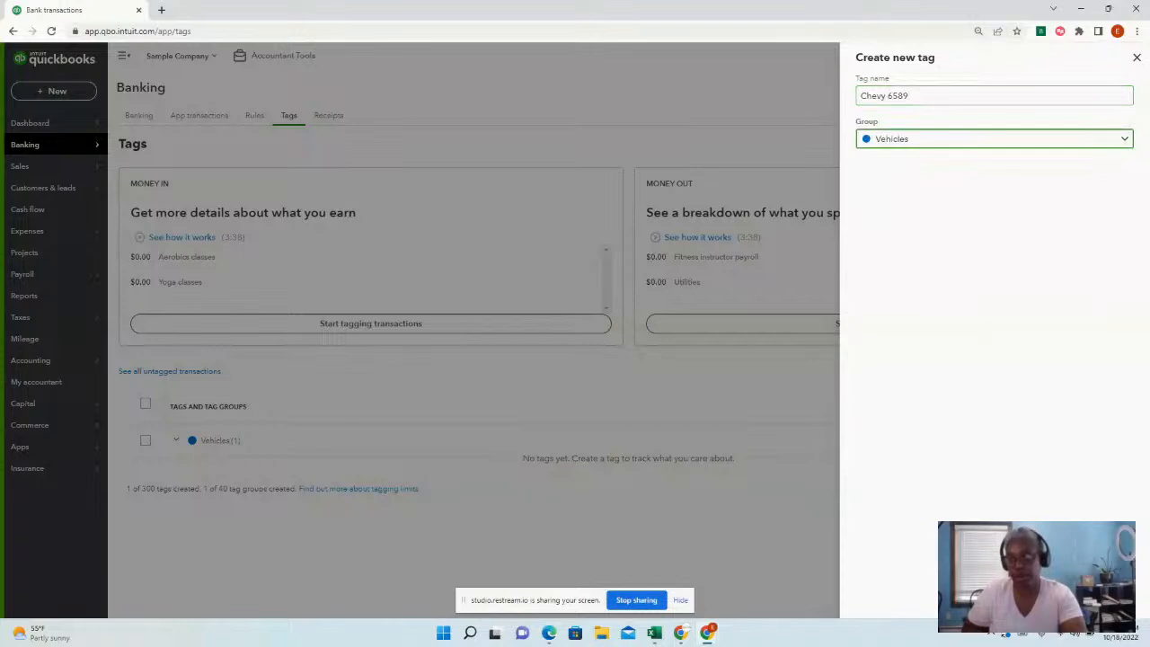
left_click(1108, 599)
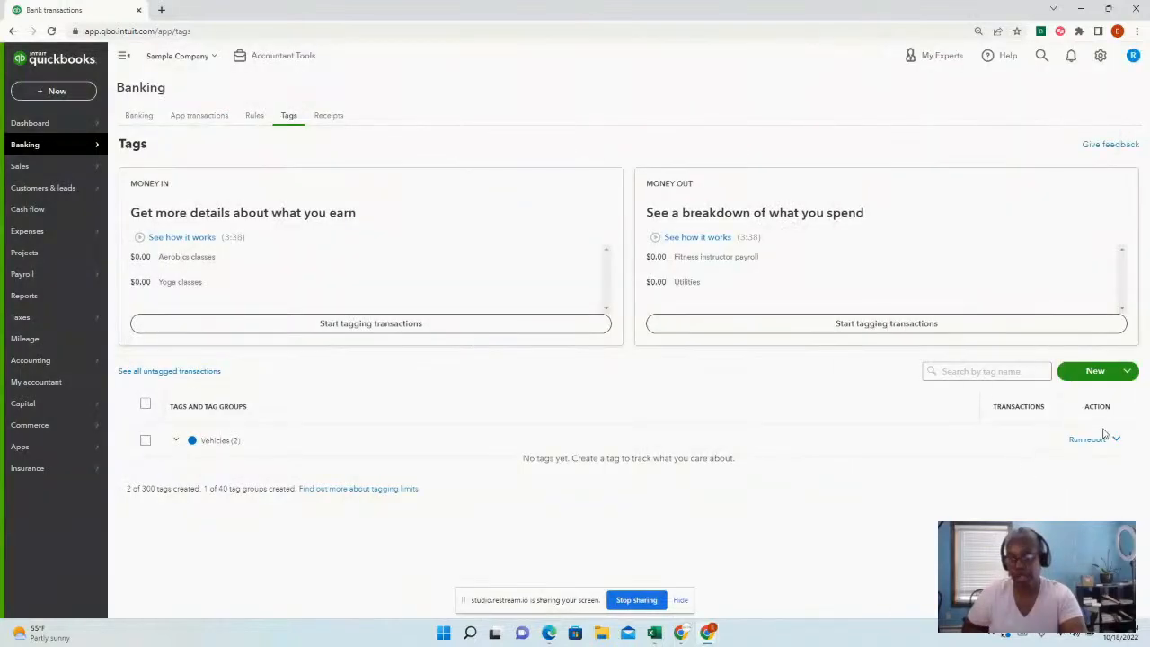
left_click(1123, 372)
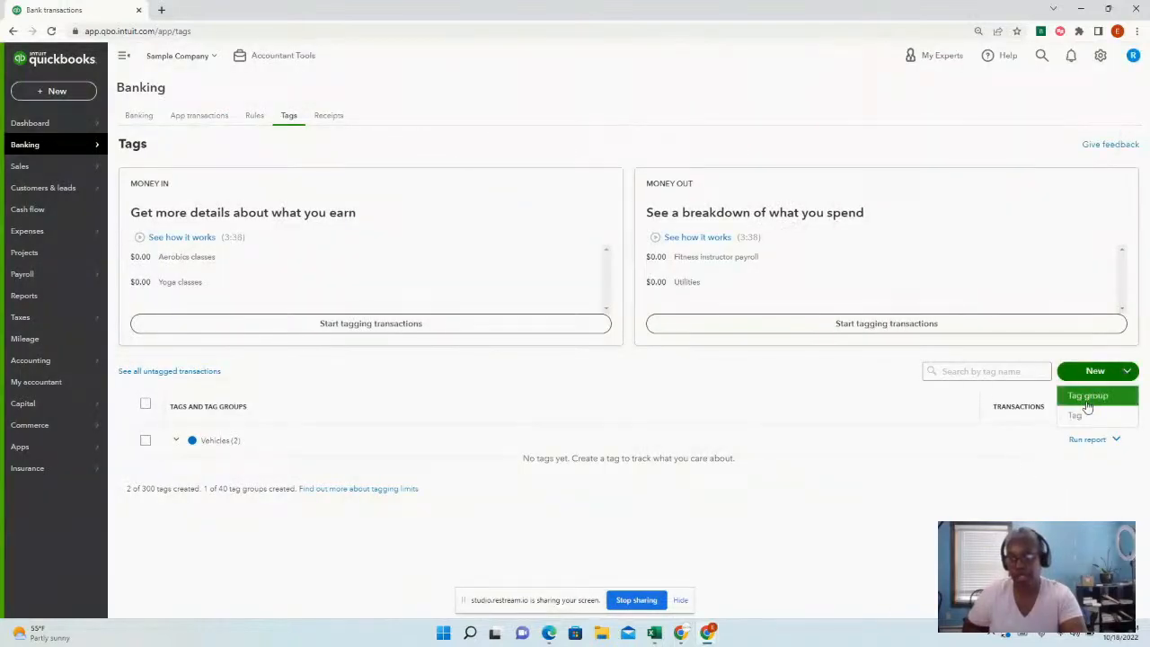
left_click(1089, 396)
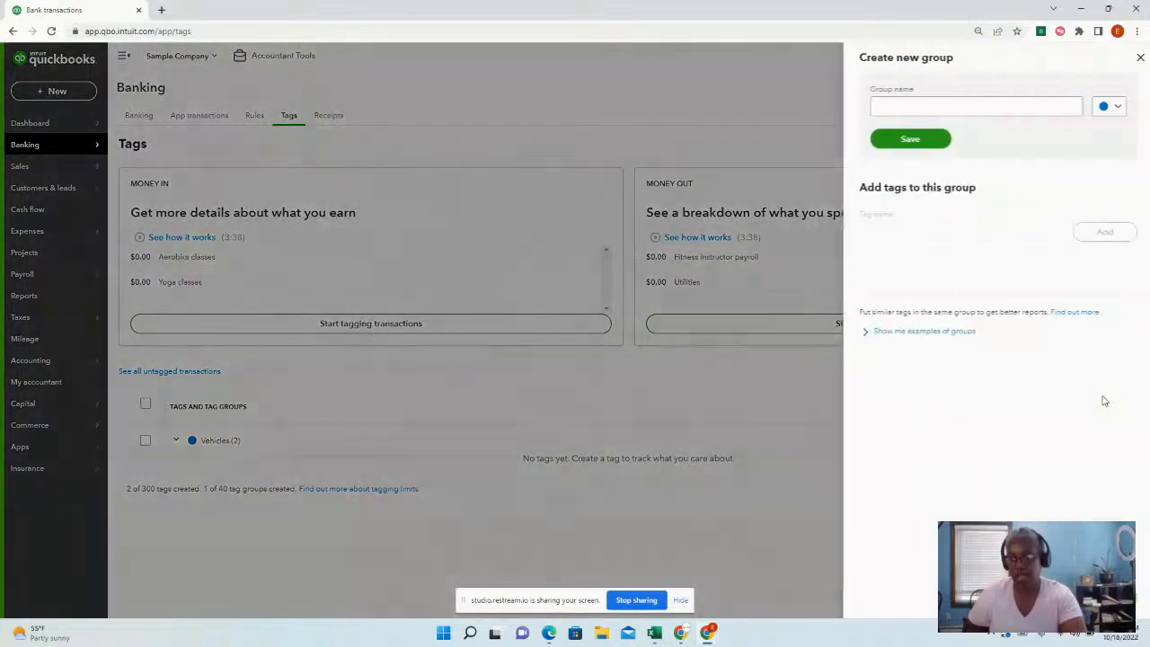
left_click(1138, 58)
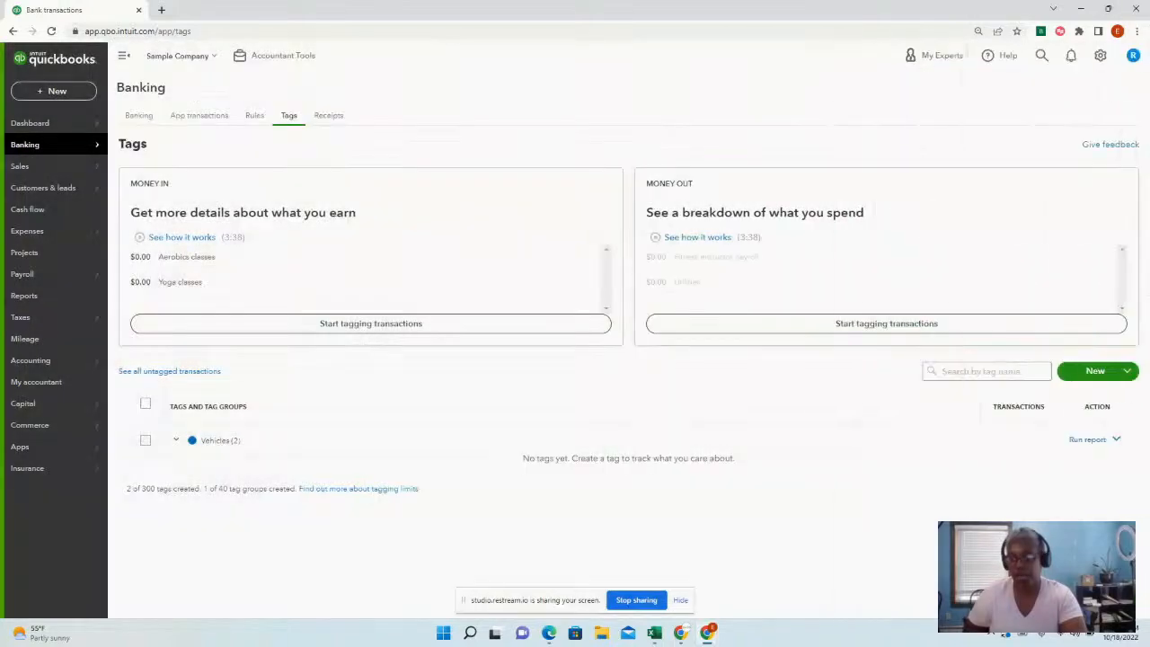
Create a tag named "Chevy 4576" in the Vehicles group and save it.
left_click(1130, 374)
left_click(1090, 417)
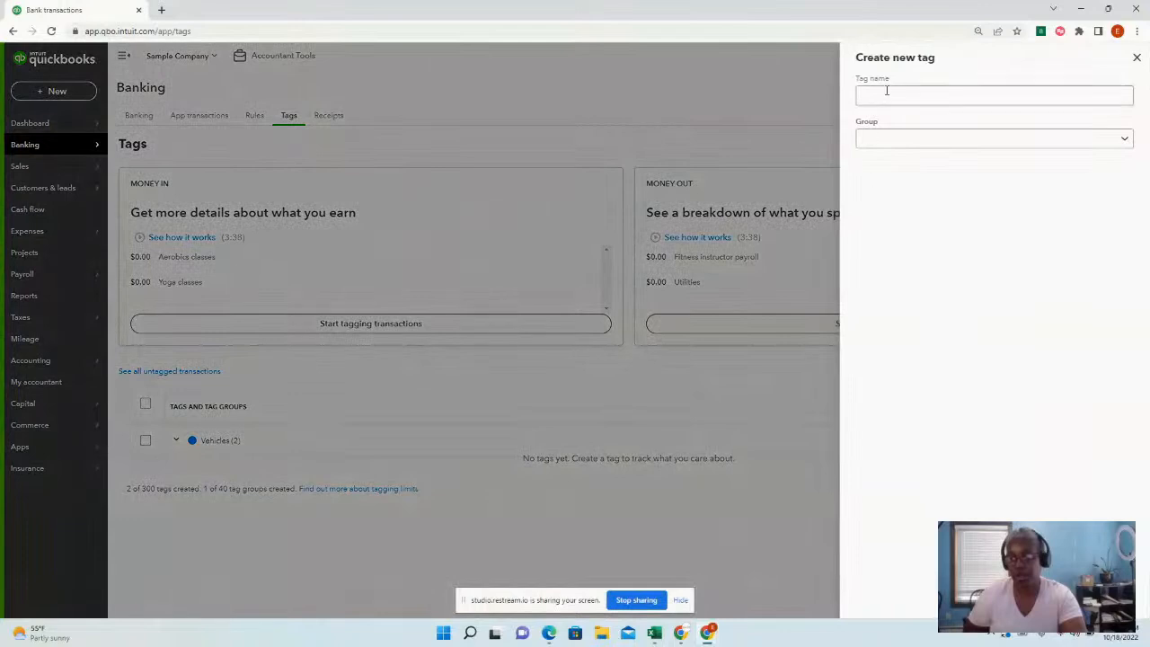
left_click(899, 94)
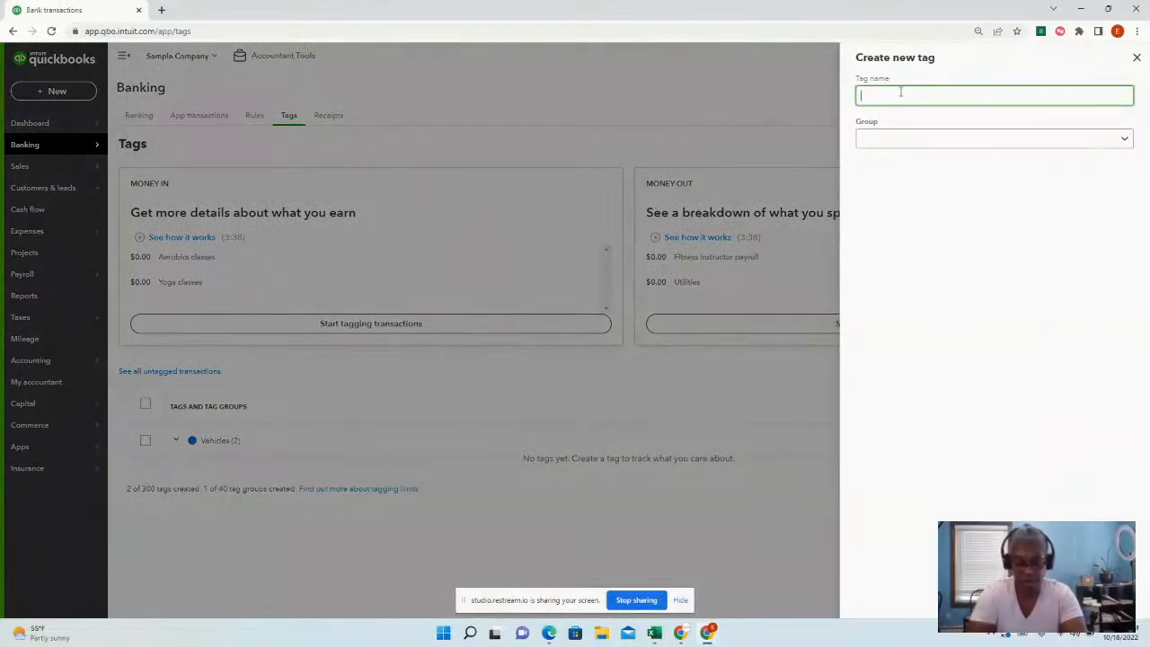
type("Toyota")
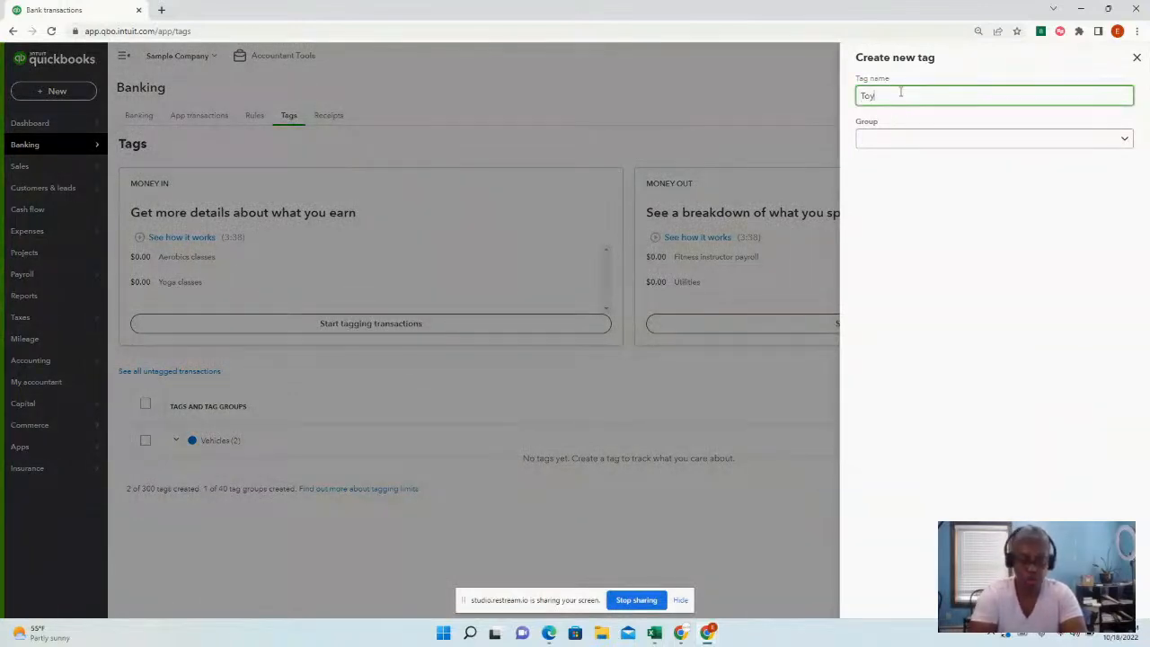
key("BackSpace")
key("BackSpace")
key("BackSpace")
key("BackSpace")
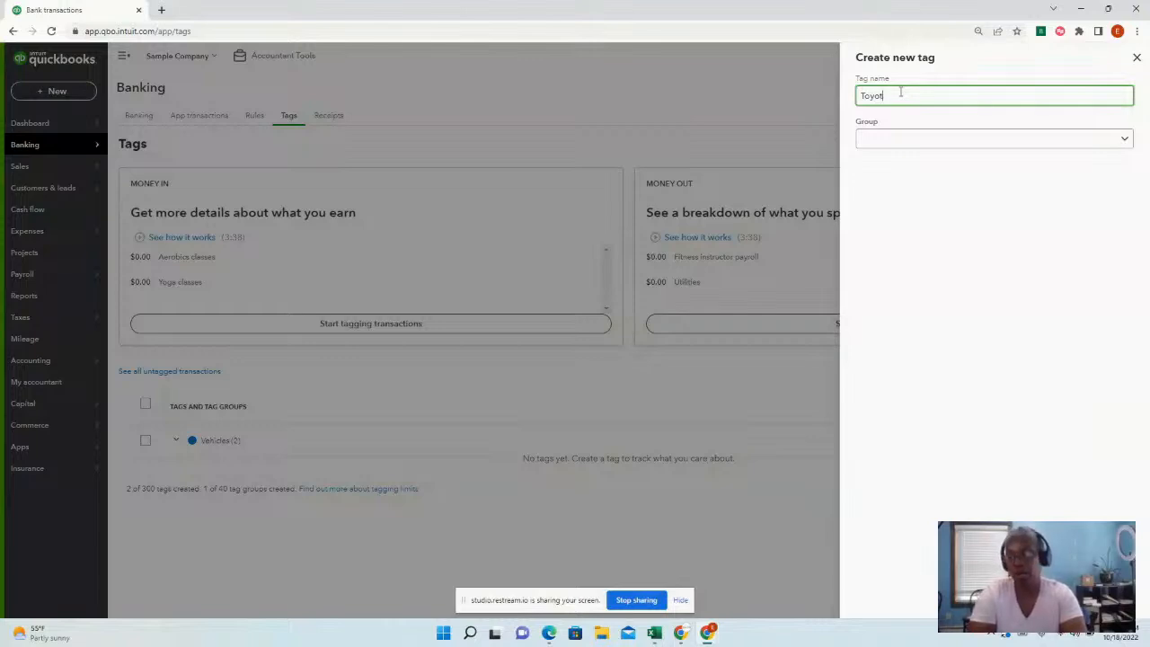
type("C")
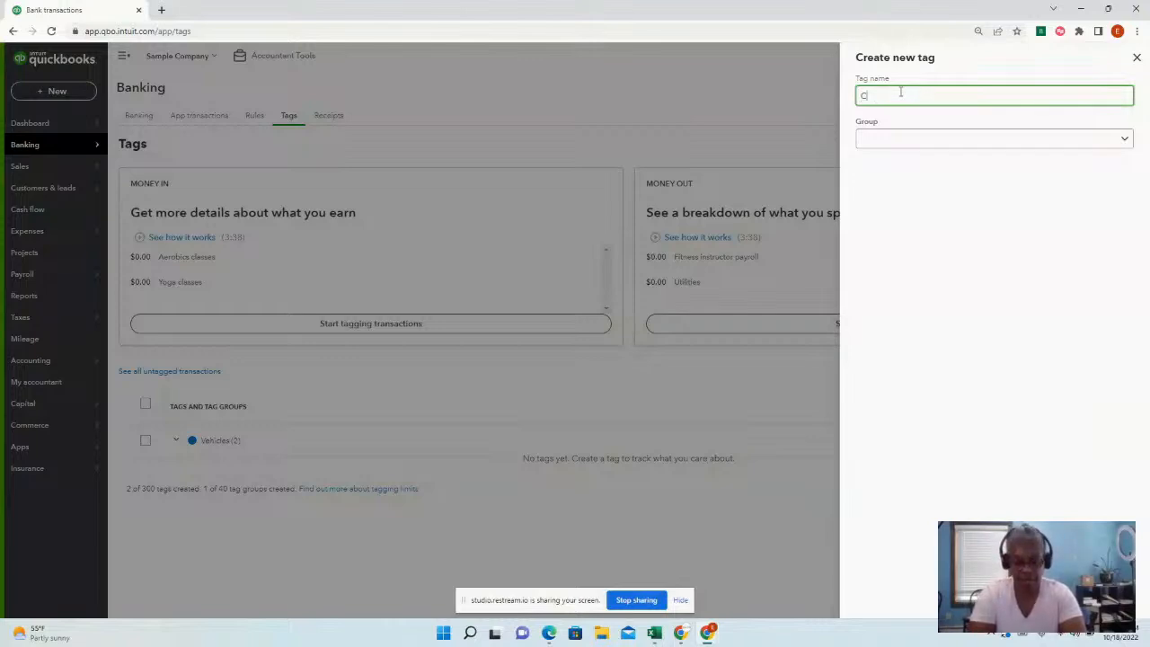
type("hevy 4576")
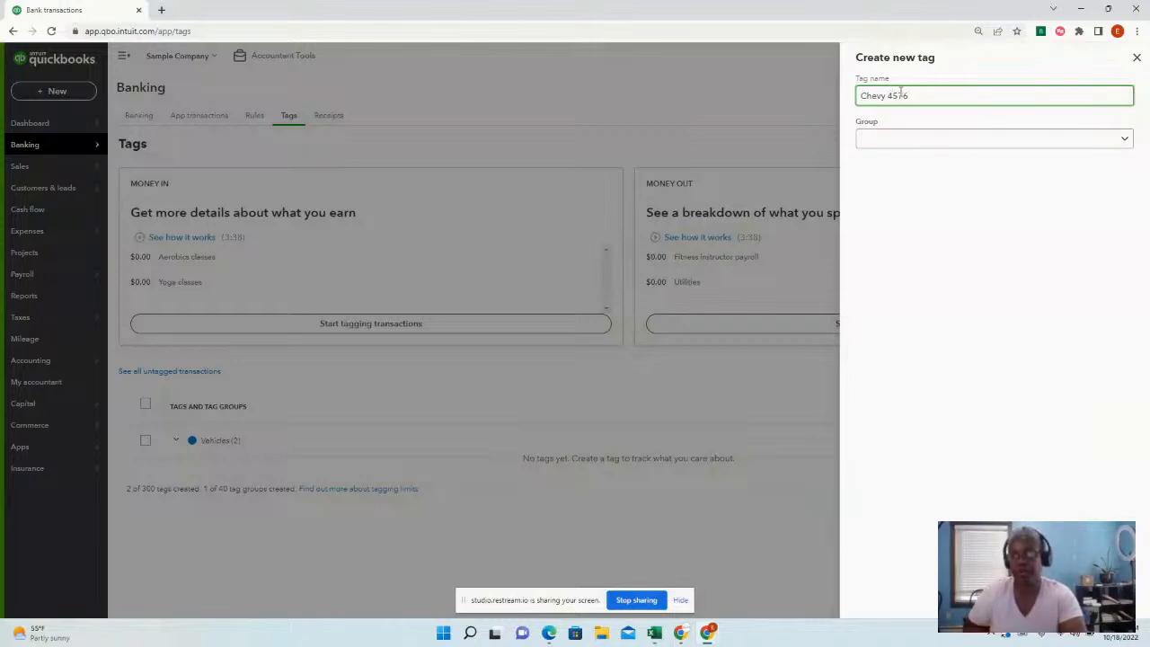
left_click(1065, 140)
left_click(981, 160)
left_click(1109, 601)
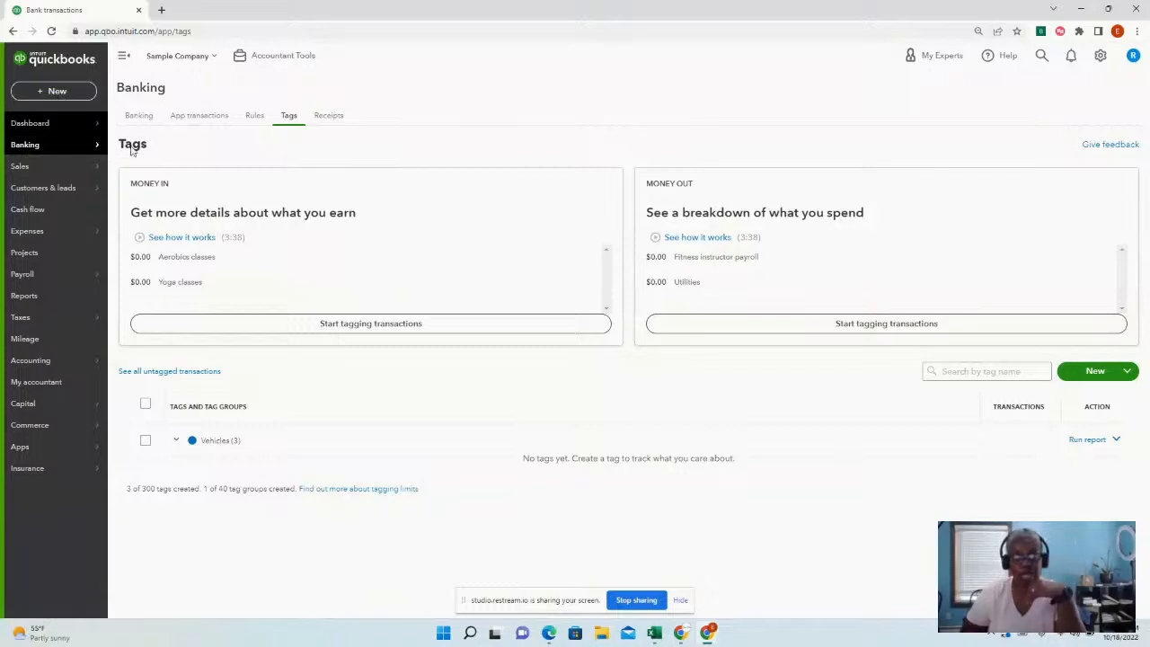
Look through the Checking account's bank transactions for review and inspect the details of the Chin's Gas transaction.
left_click(133, 118)
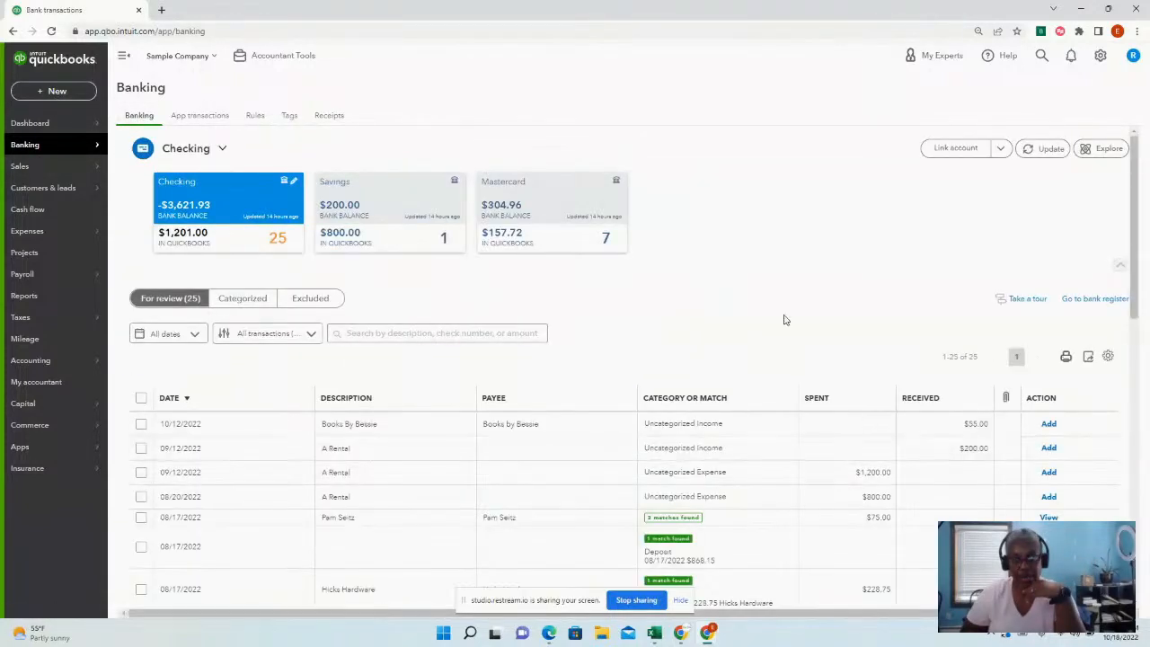
scroll(788, 328, "down", 10)
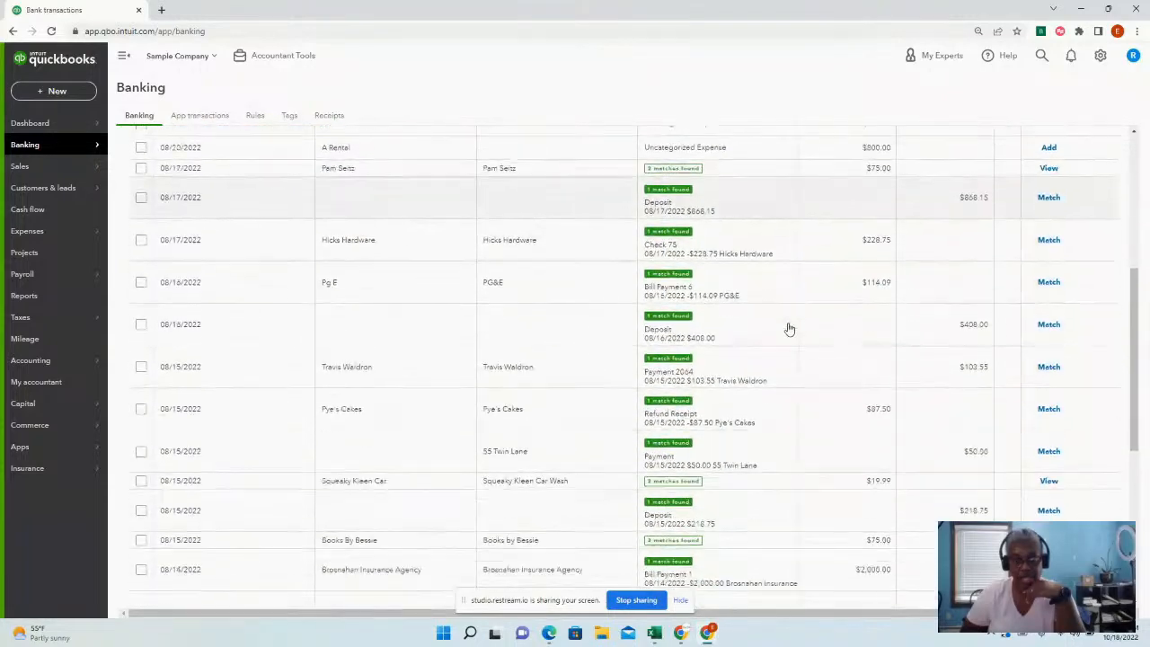
scroll(789, 329, "down", 5)
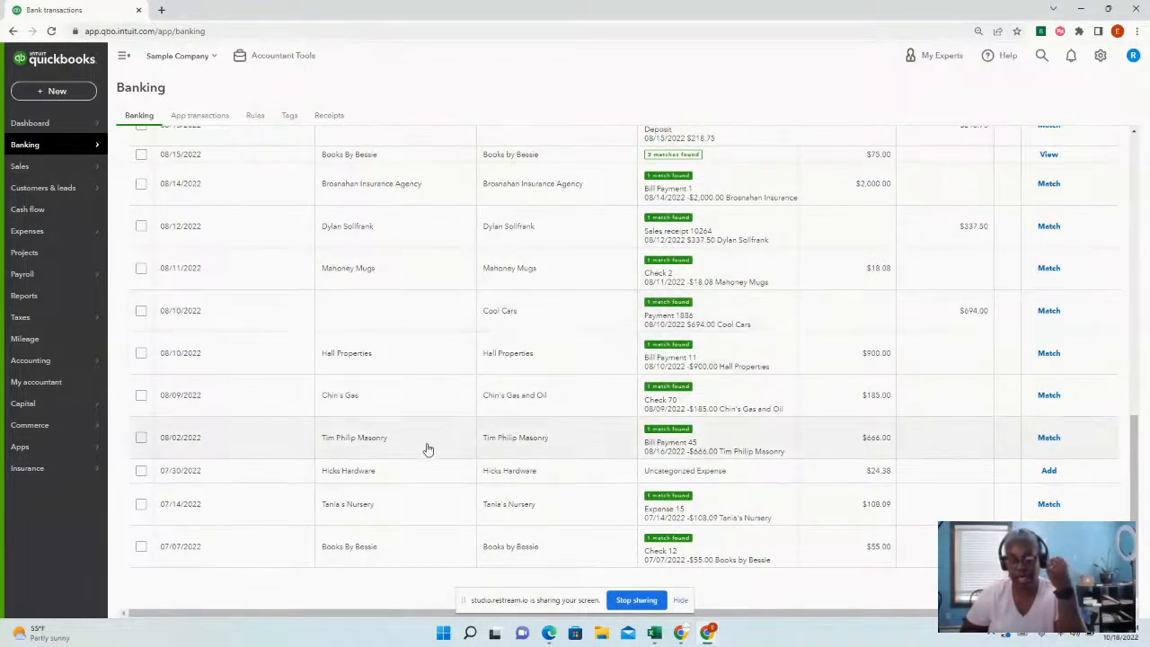
left_click(428, 400)
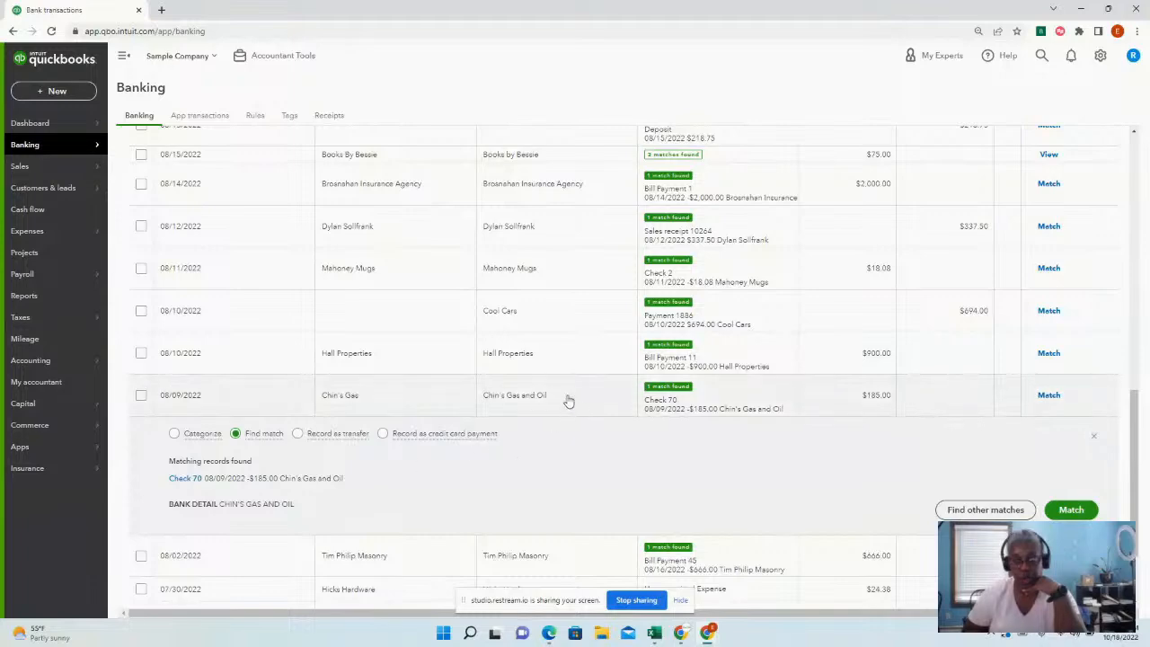
scroll(474, 453, "down", 1)
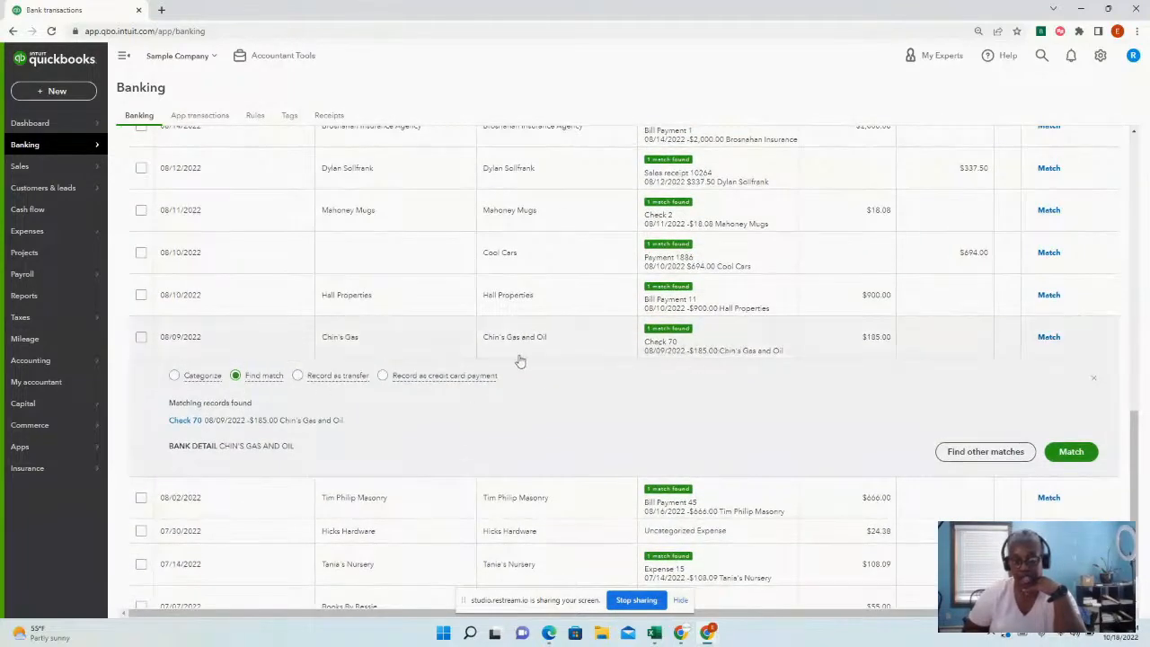
scroll(593, 355, "down", 1)
scroll(593, 355, "down", 1)
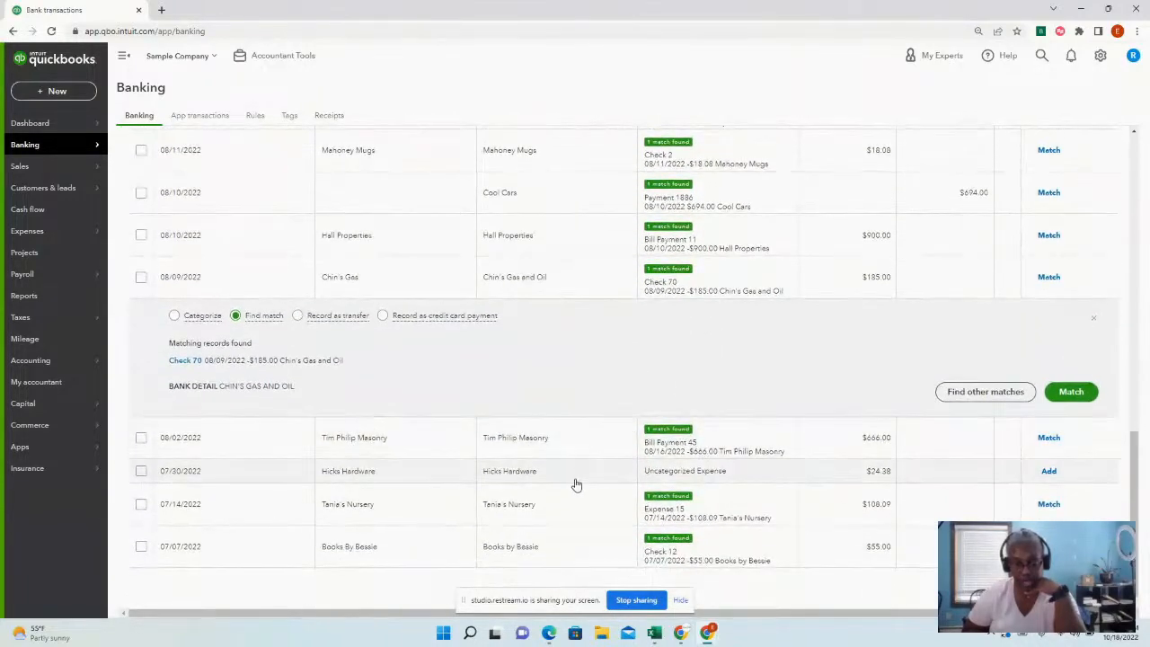
scroll(639, 470, "up", 3)
scroll(639, 470, "up", 5)
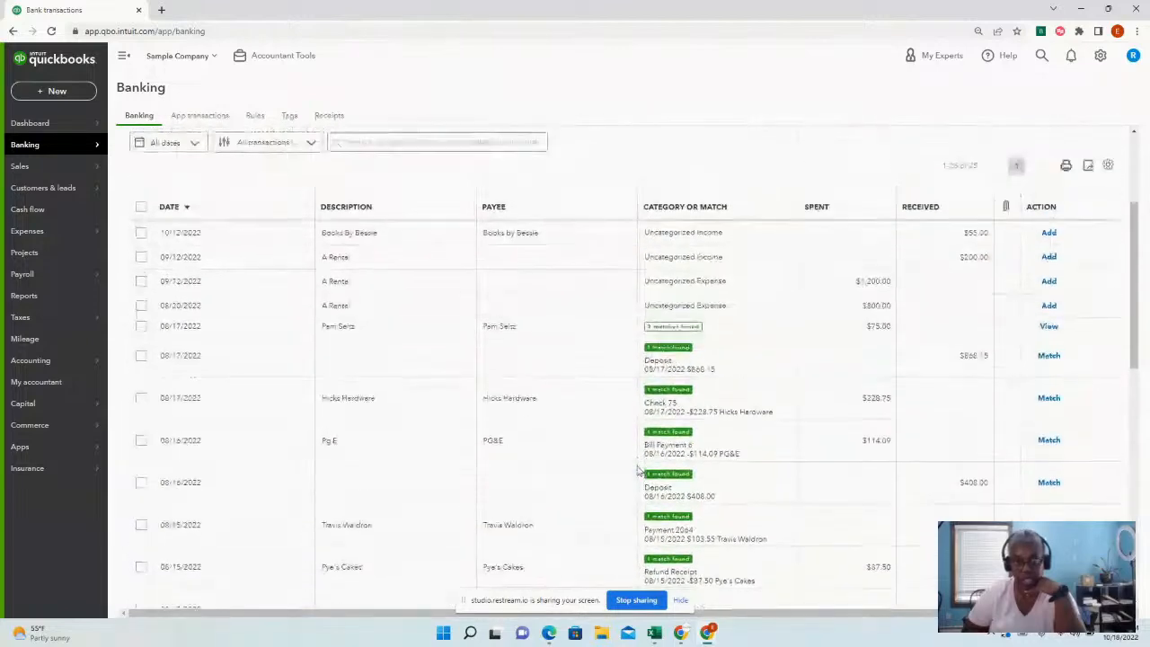
scroll(637, 467, "up", 2)
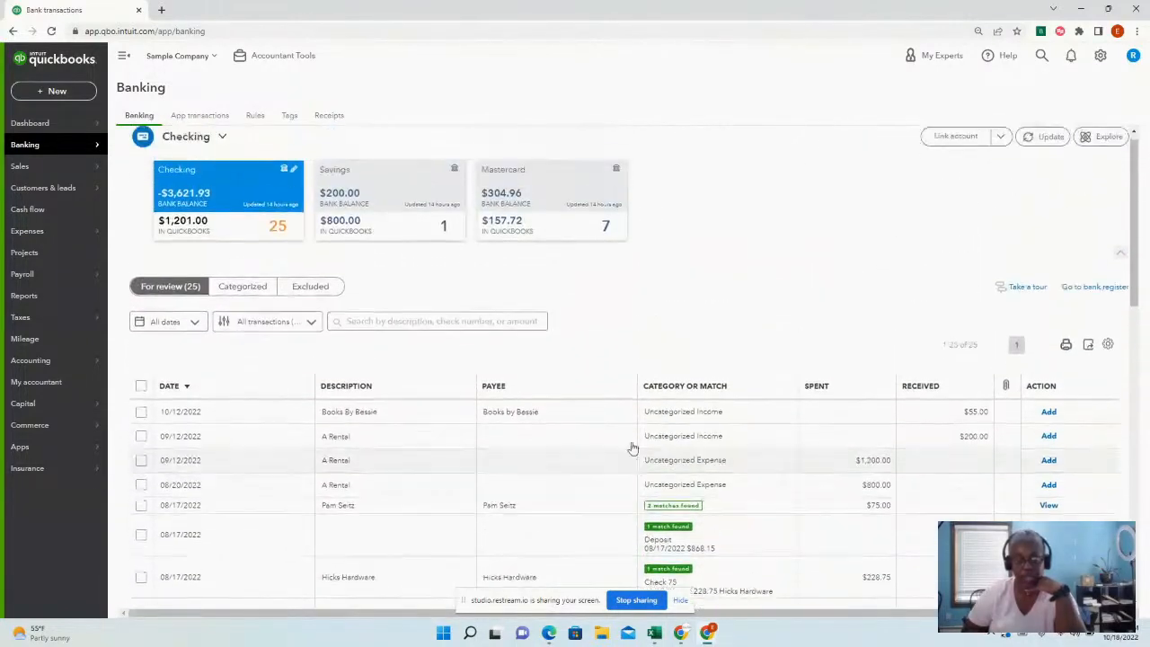
Record a new expense for payee Chin's Gas and Oil, tag it Vehicles: Chevy 4576, and save it.
left_click(53, 91)
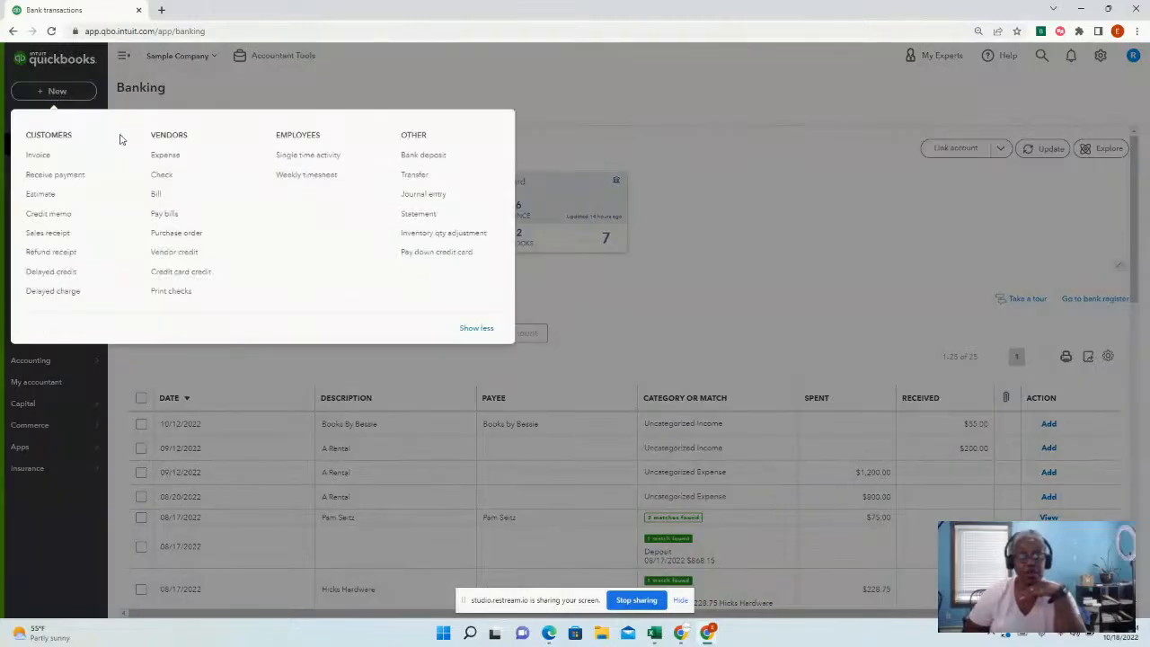
left_click(178, 155)
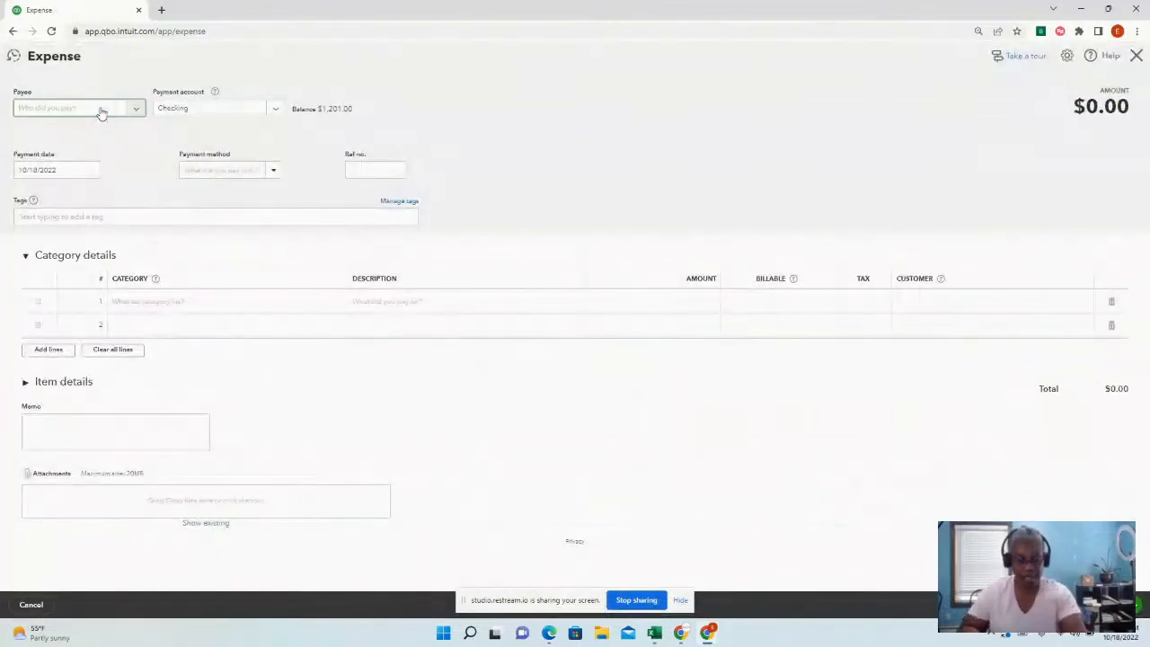
type("ch")
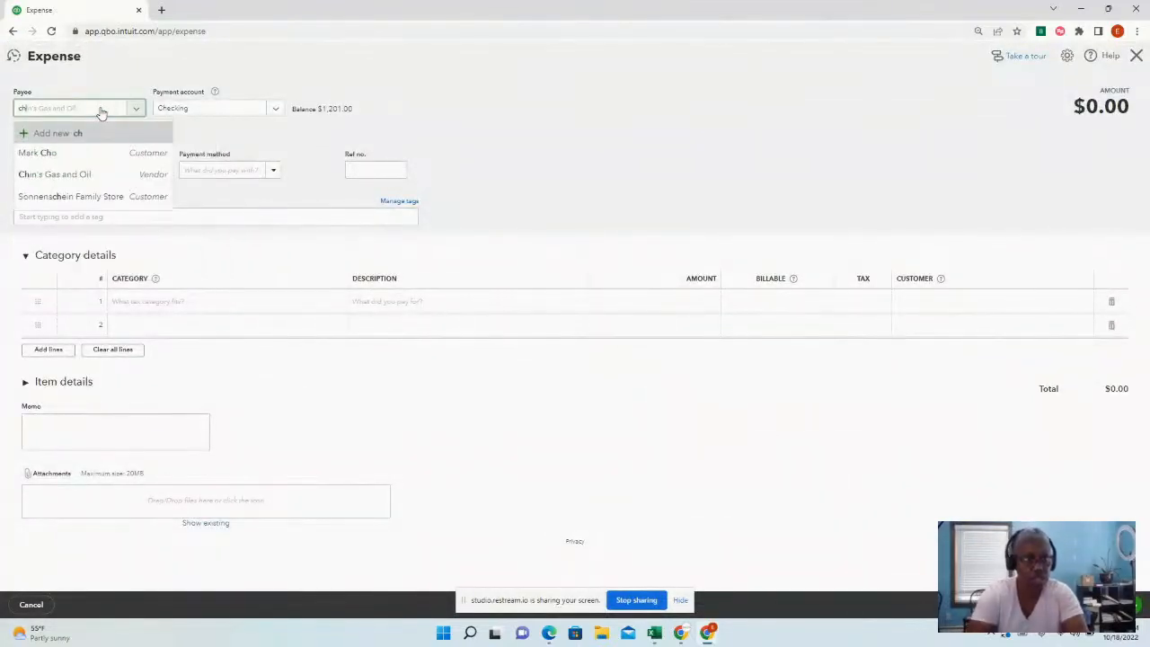
left_click(90, 173)
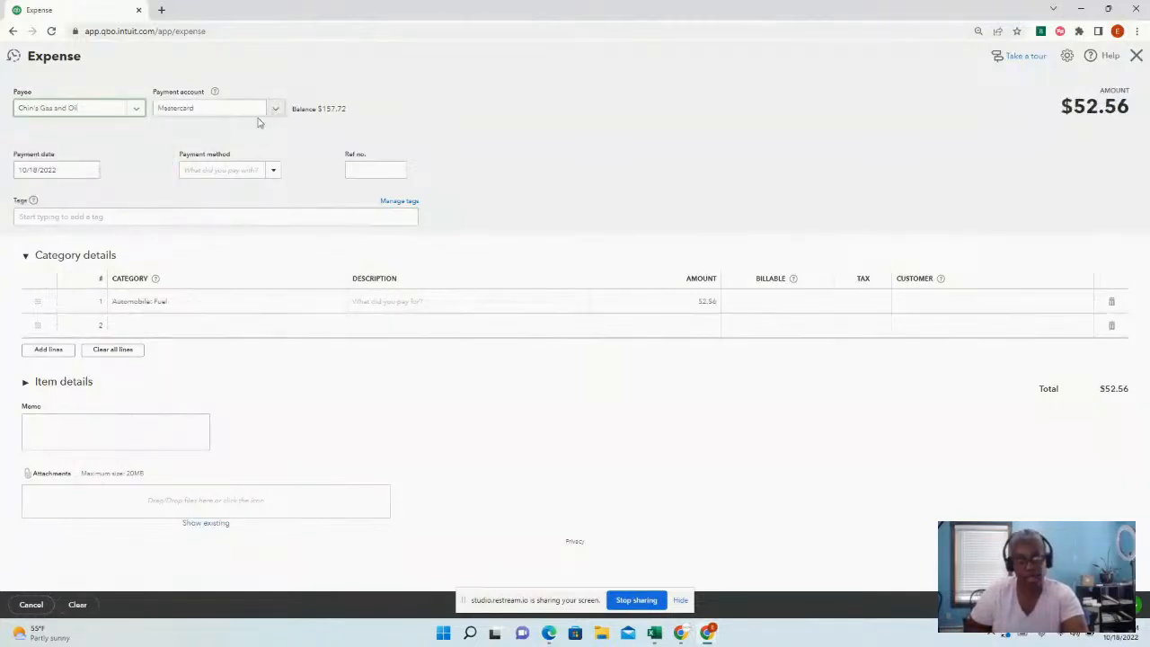
left_click(64, 217)
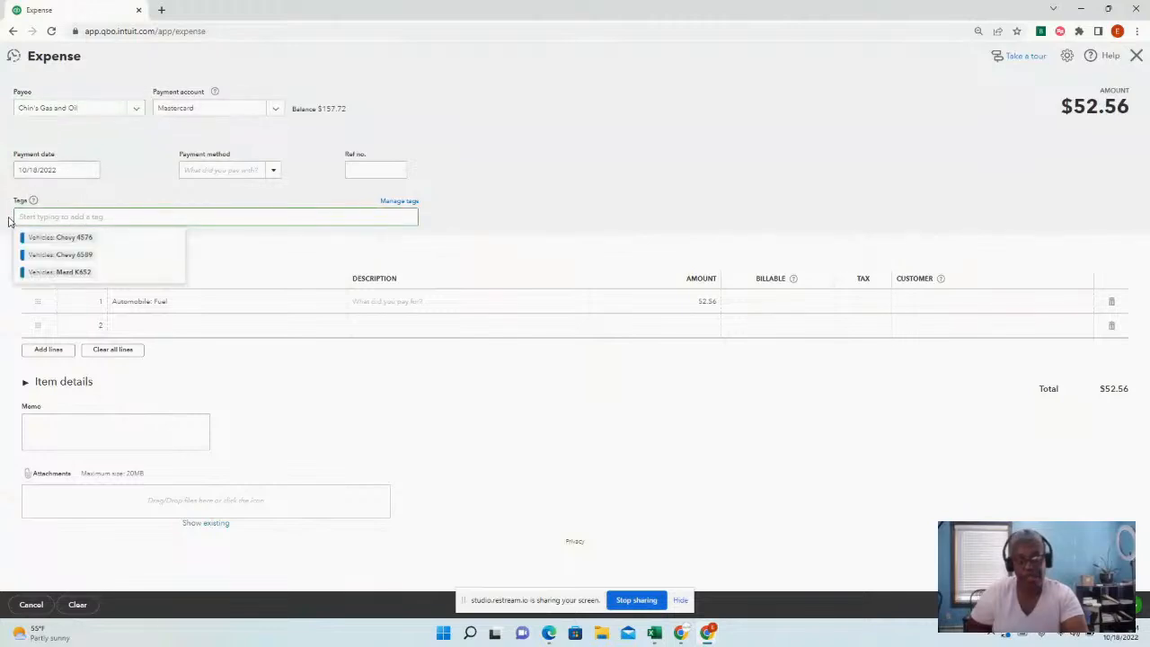
left_click(62, 239)
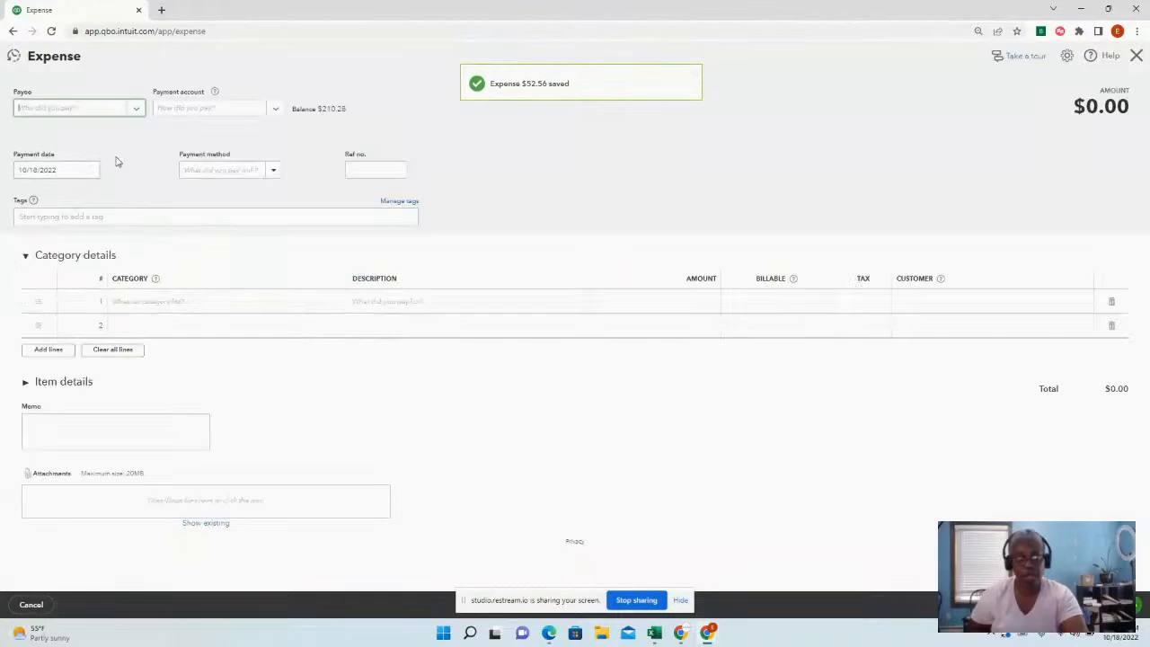
Choose Chin's Gas and Oil as the new expense's payee and replace its tag with Vehicles: Mazd K652.
left_click(92, 105)
type("ch")
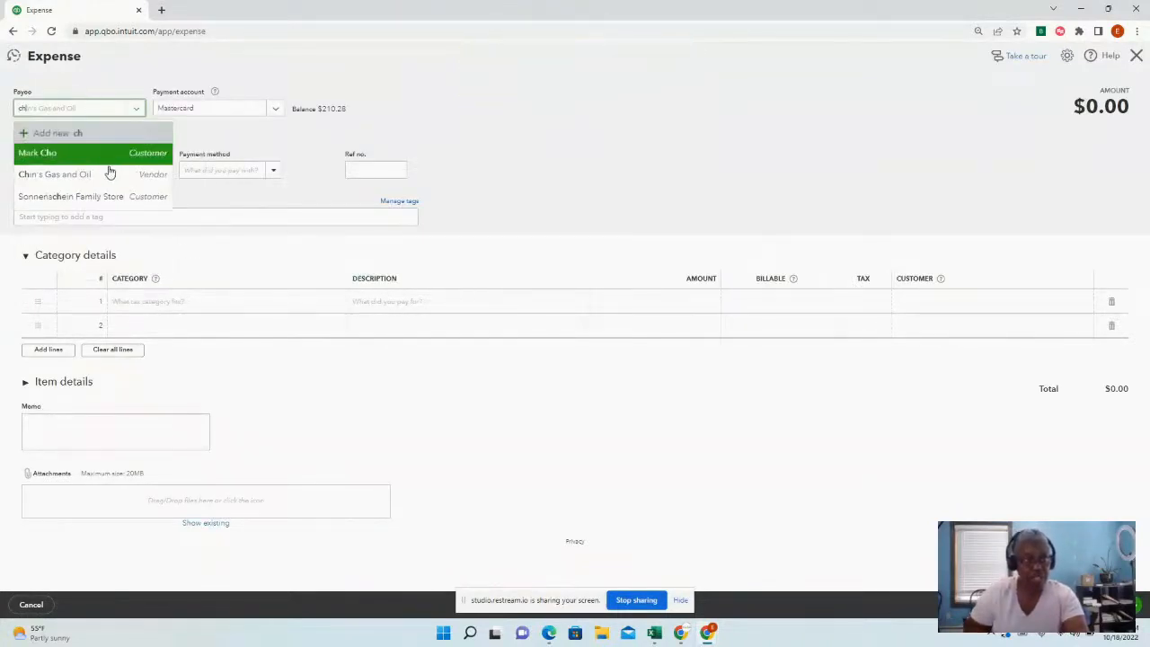
left_click(90, 178)
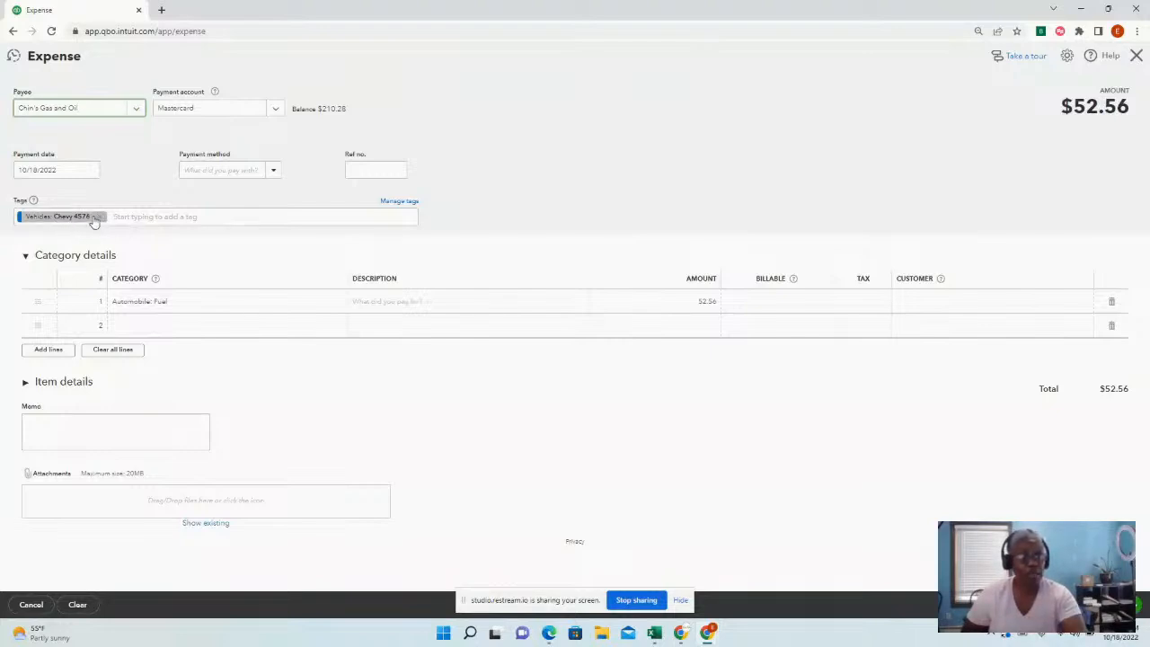
left_click(100, 218)
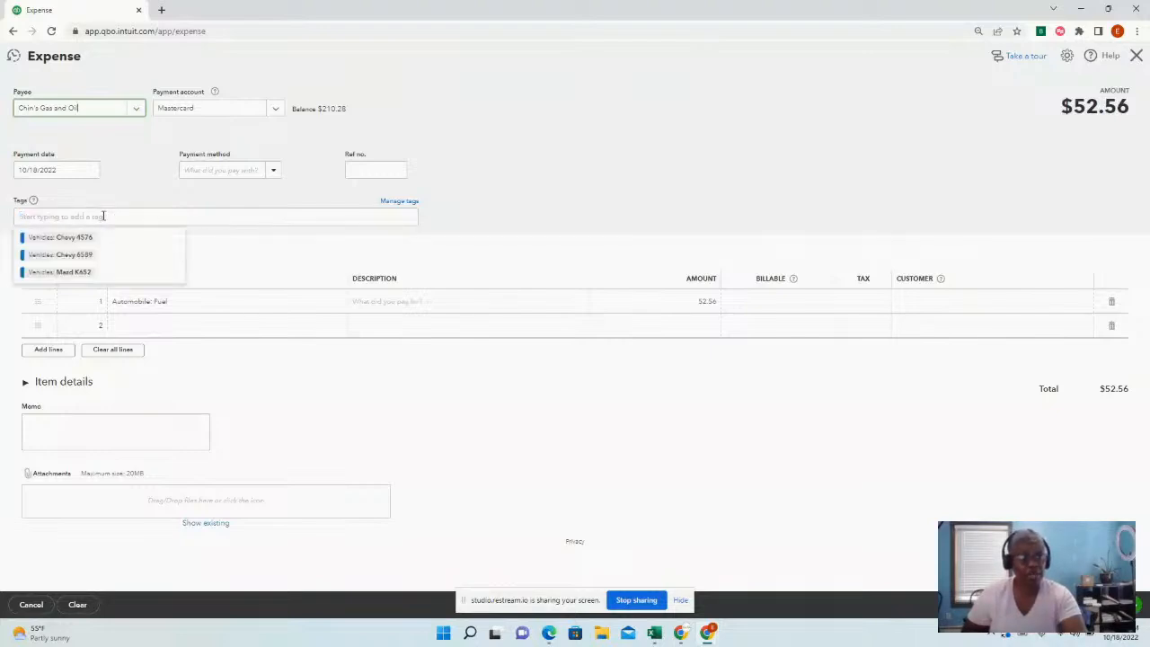
left_click(74, 272)
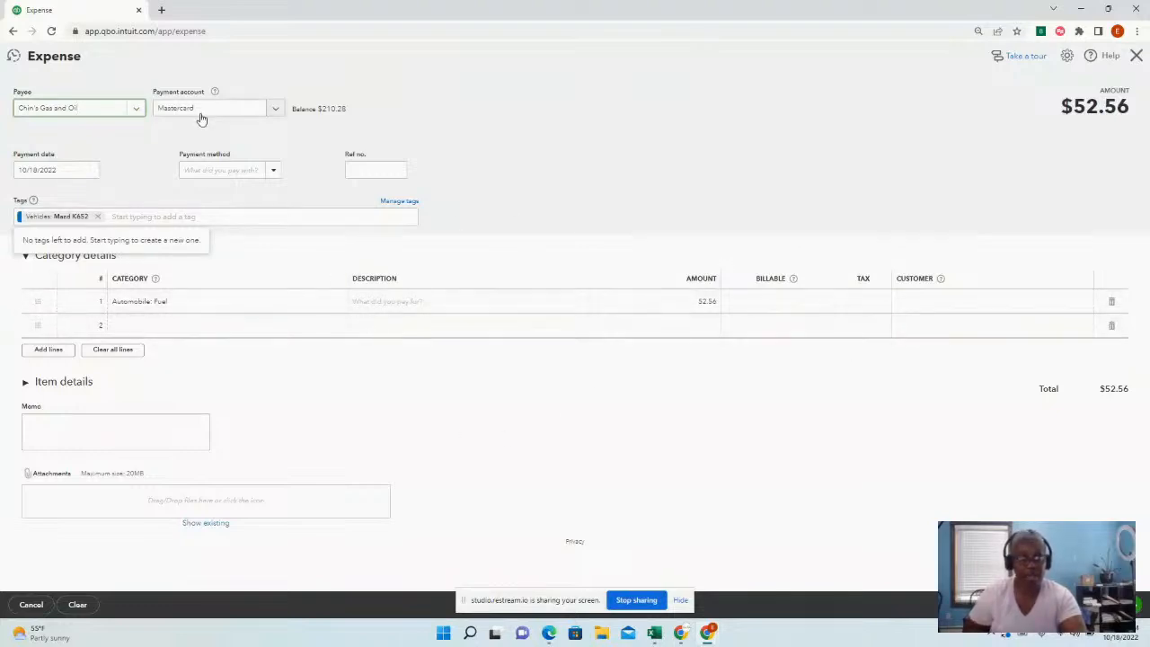
Set the Chin's Gas and Oil expense's payment account to Checking and save the expense.
left_click(279, 110)
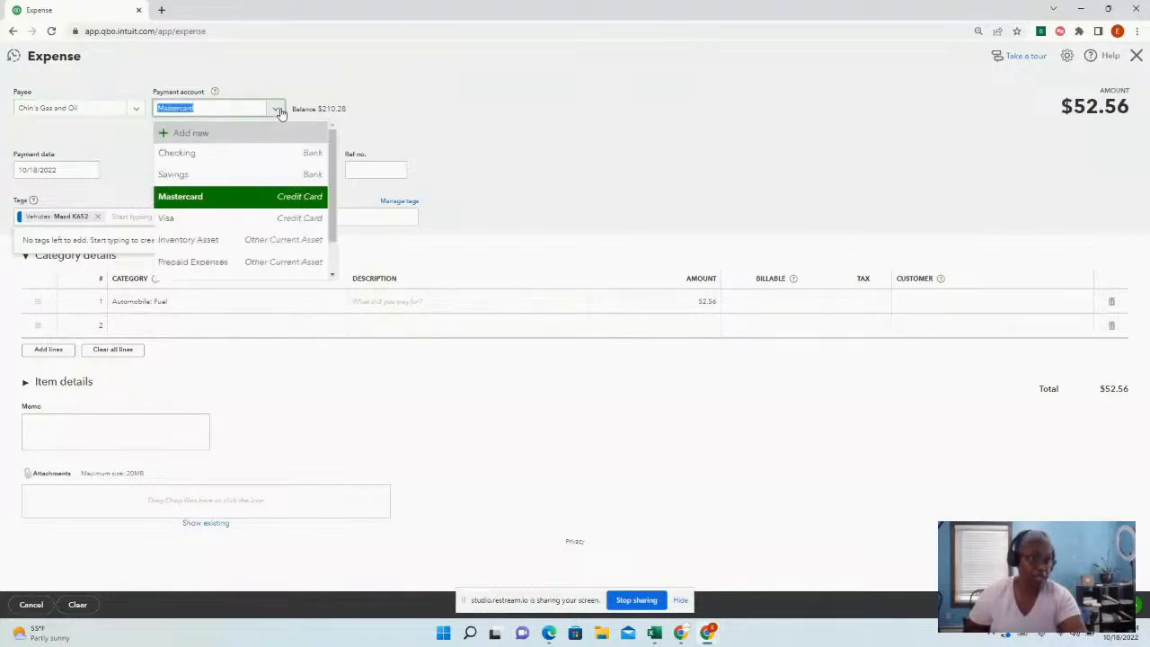
left_click(205, 154)
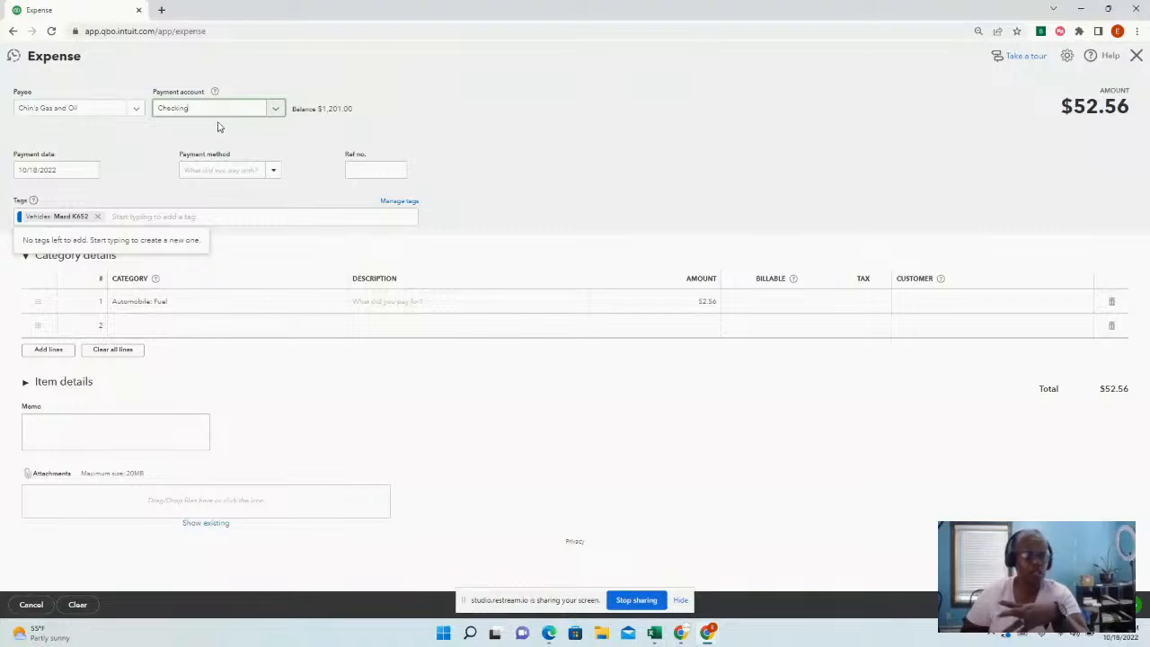
left_click(276, 109)
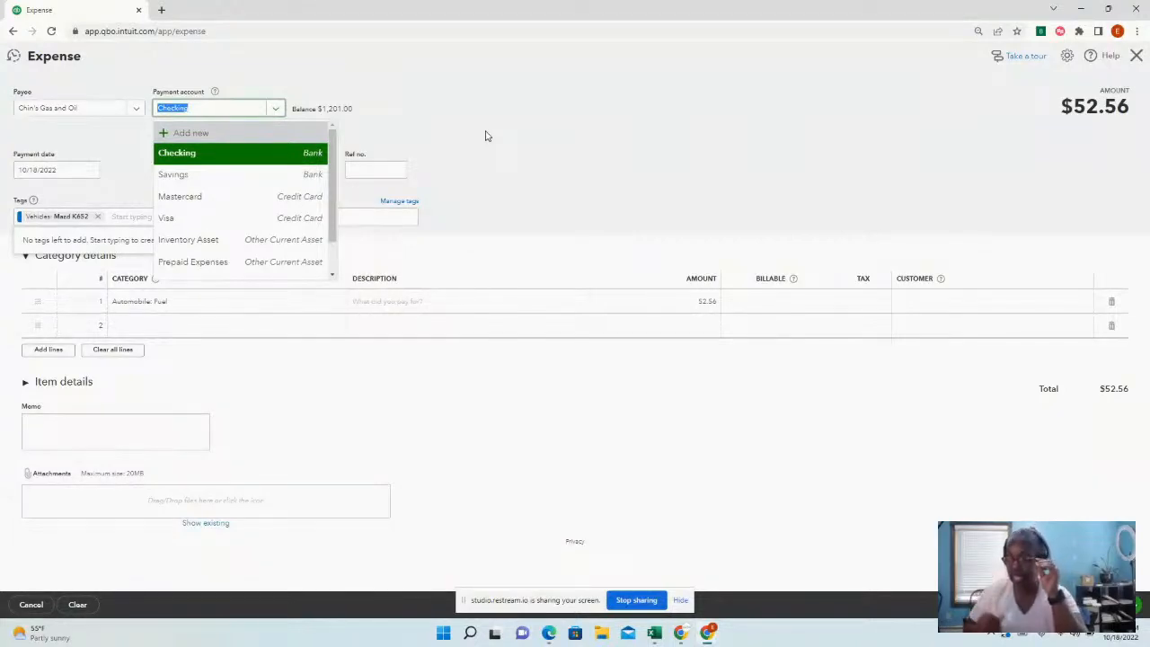
left_click(485, 136)
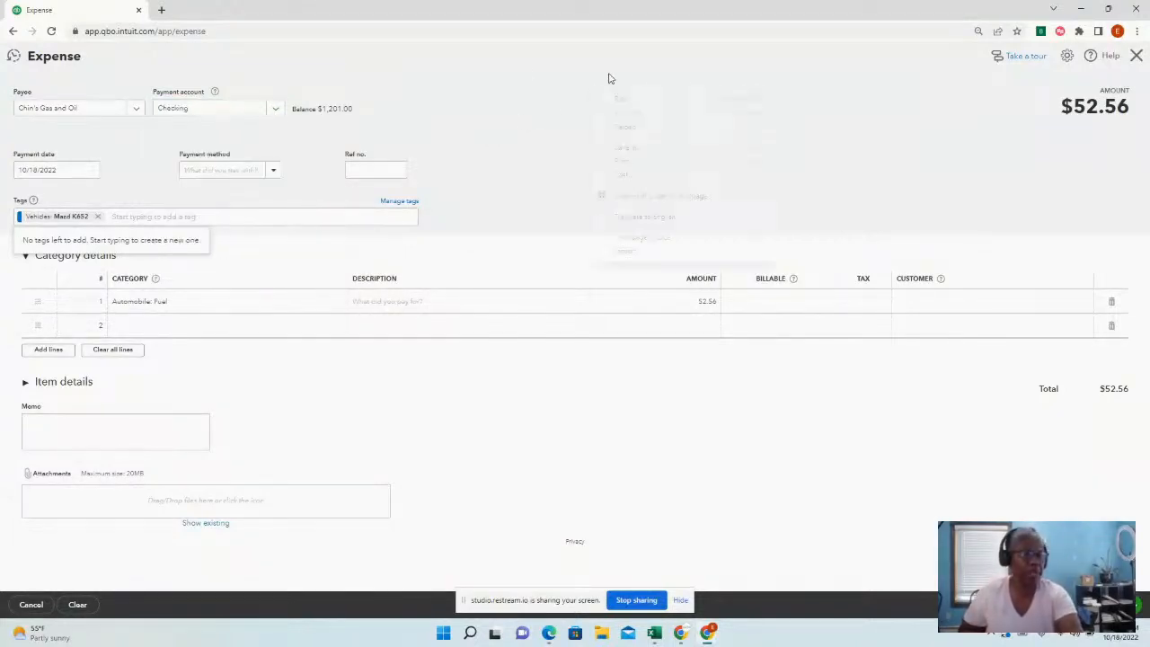
right_click(600, 86)
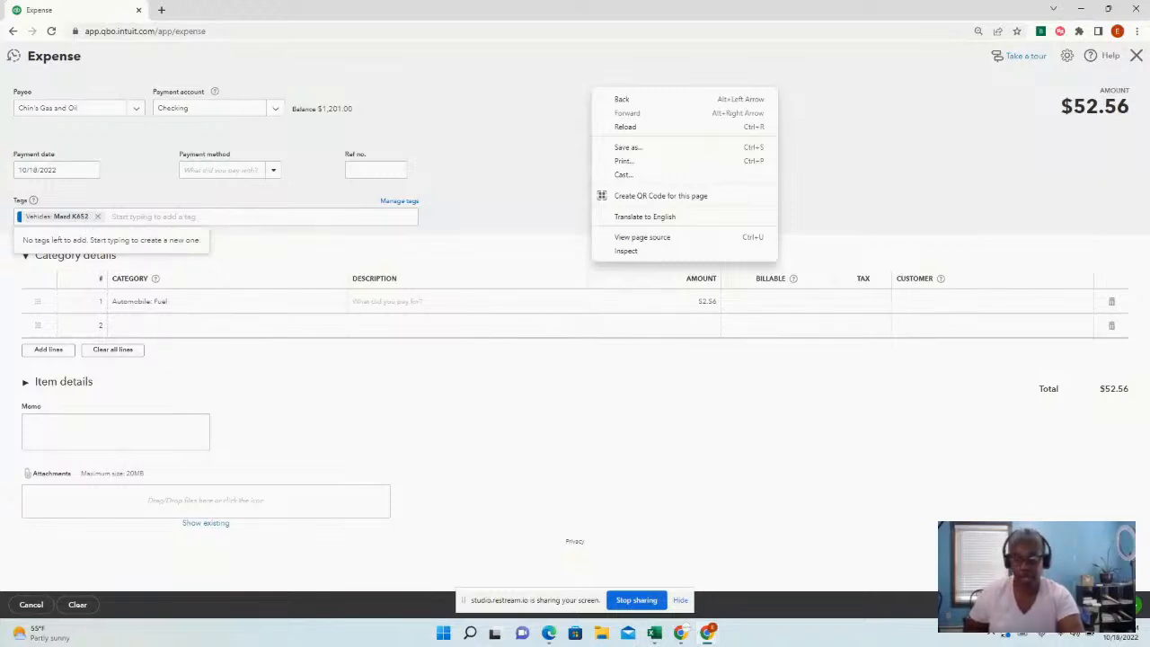
left_click(1088, 605)
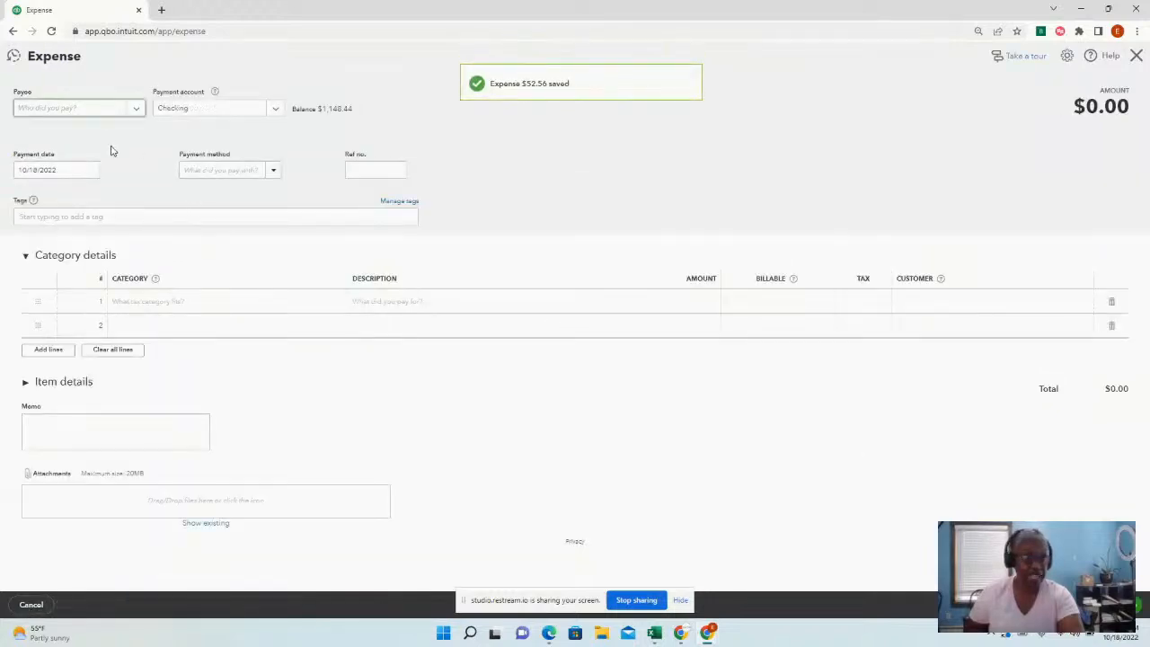
Choose Diego's Road Warrior Bodyshop as payee of a new expense and tag it Vehicles: Chevy 4576.
left_click(86, 108)
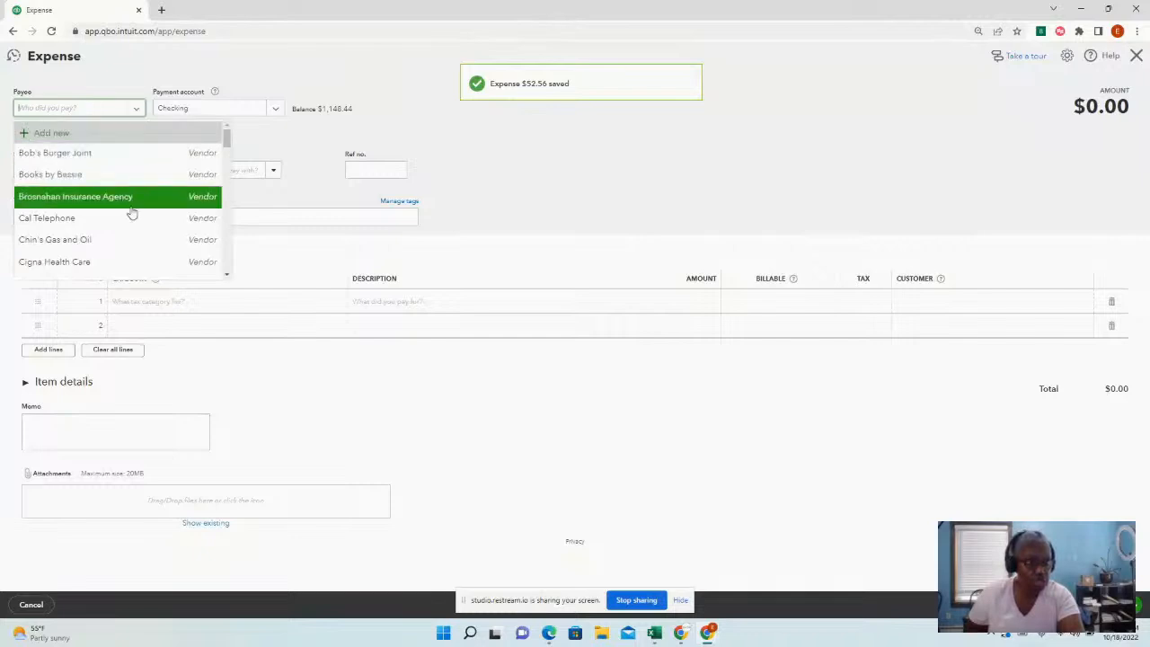
scroll(153, 247, "down", 1)
scroll(154, 248, "down", 2)
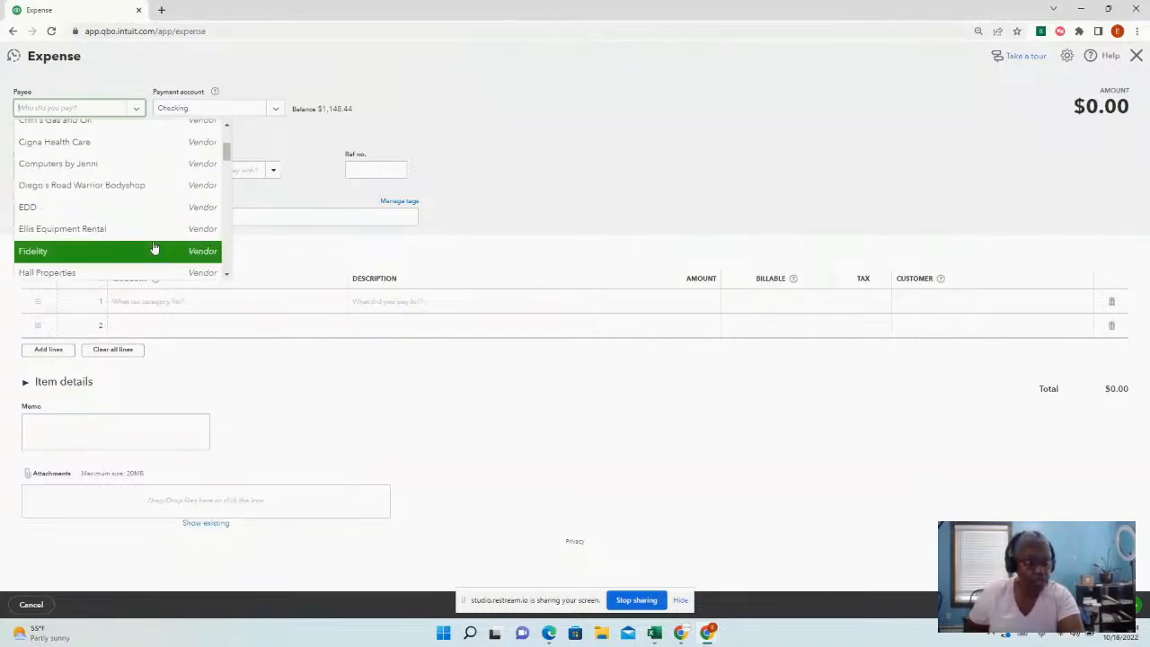
left_click(100, 189)
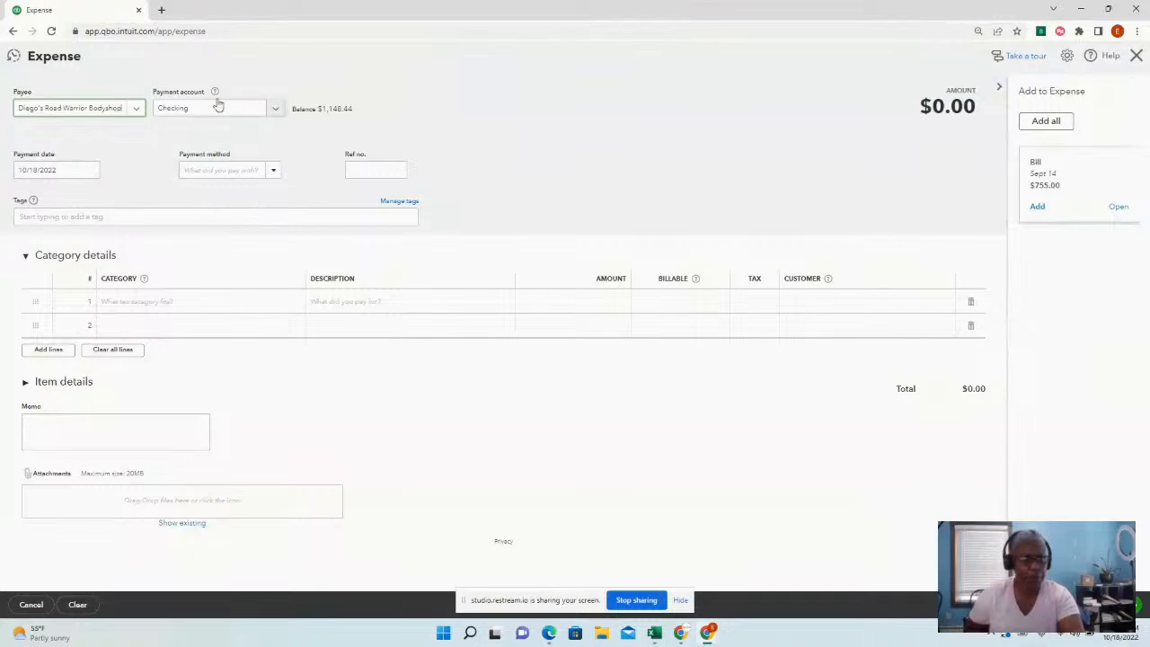
left_click(151, 215)
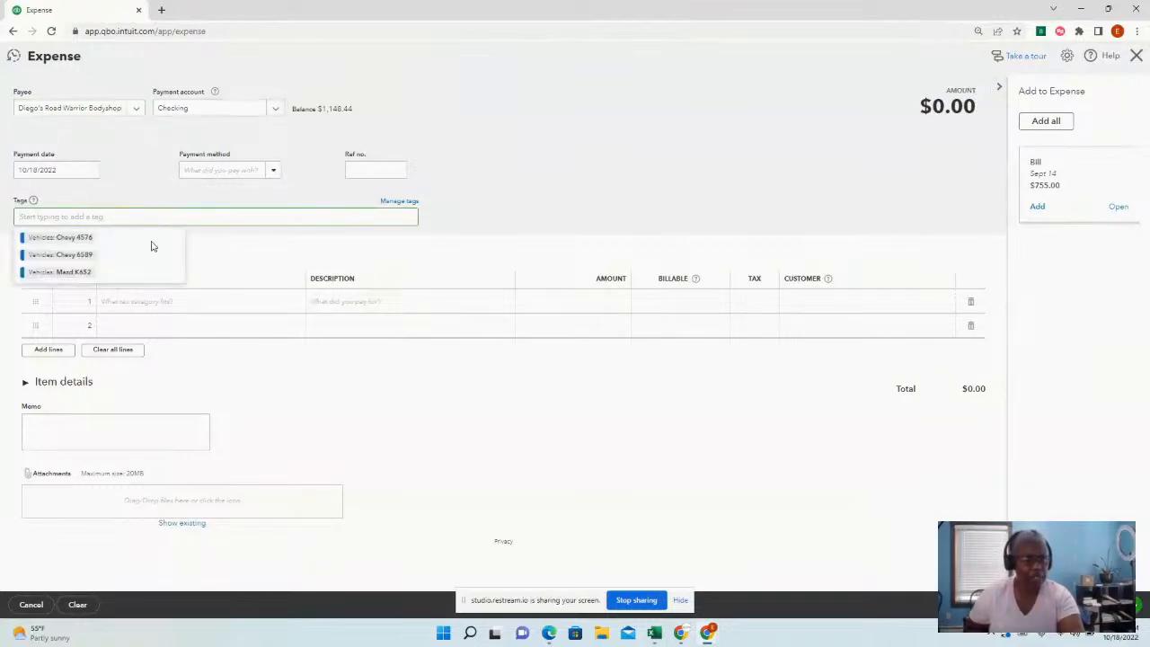
left_click(97, 239)
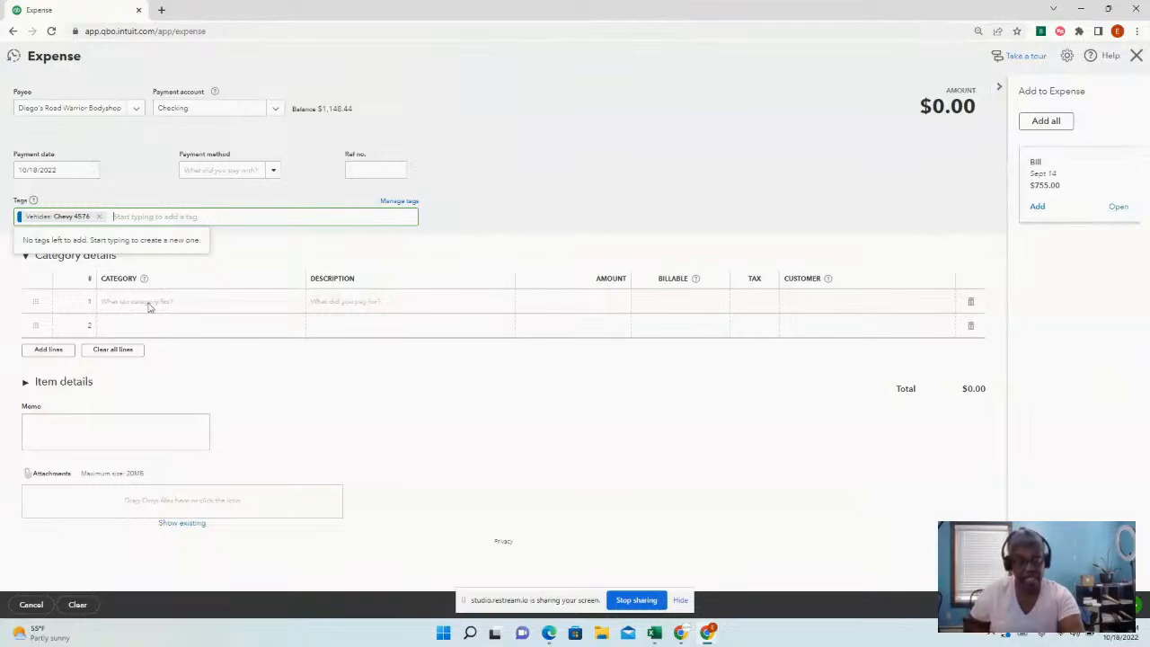
Enter an Automobile category line of 185.00 on the bodyshop expense and save it.
left_click(184, 304)
left_click(172, 304)
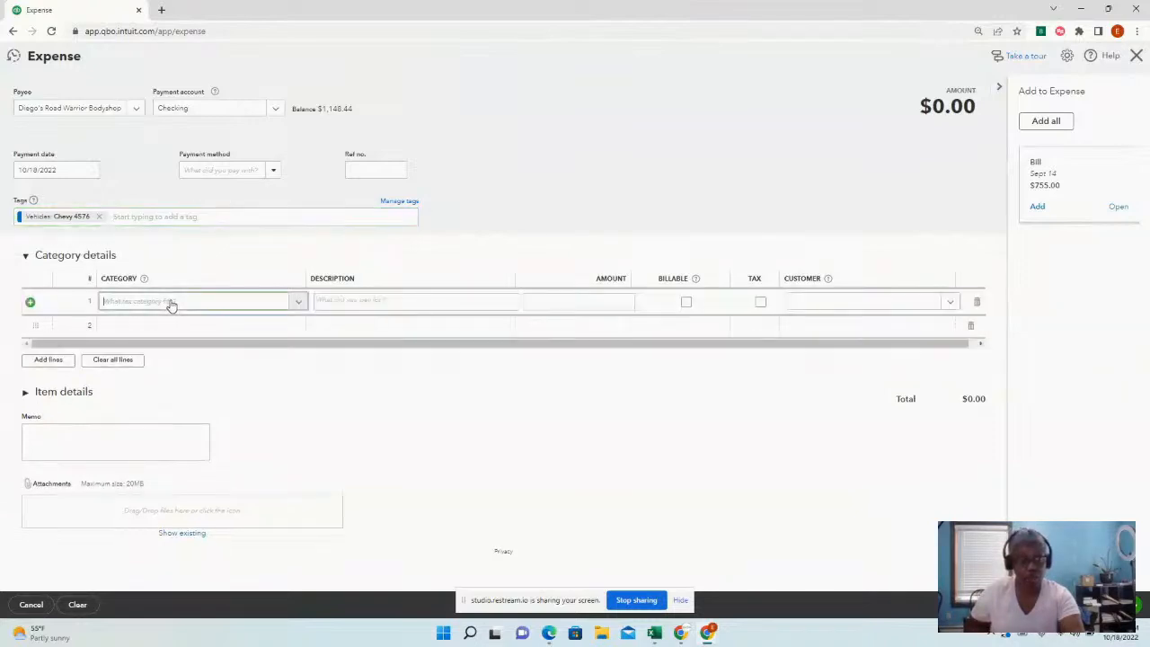
type("au")
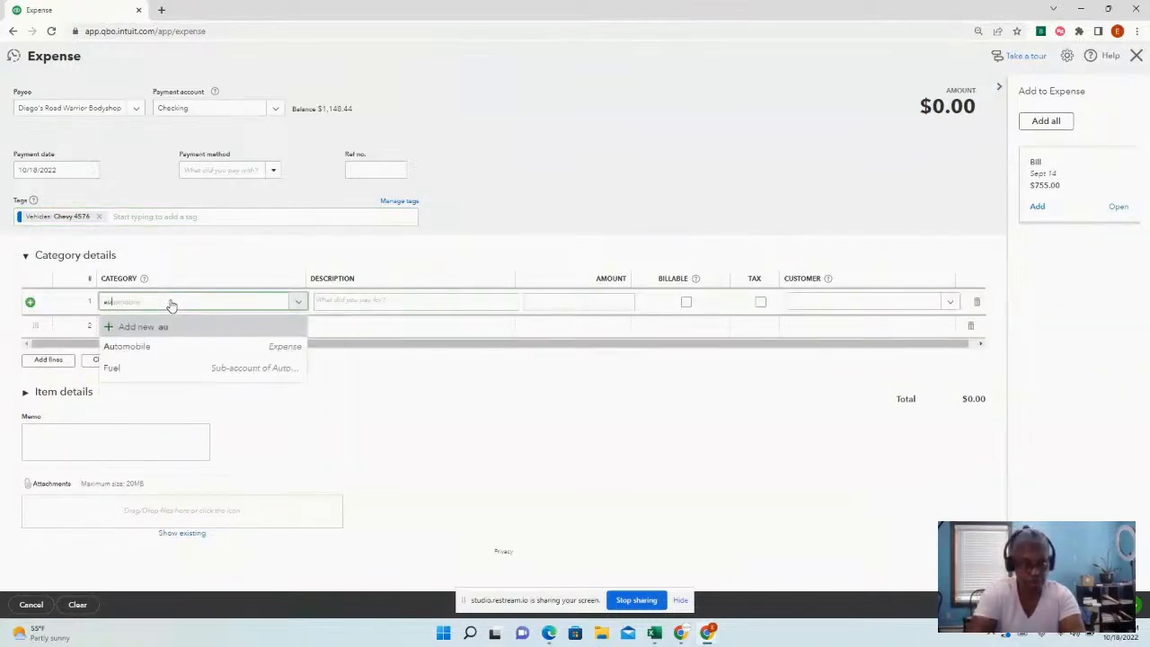
left_click(189, 349)
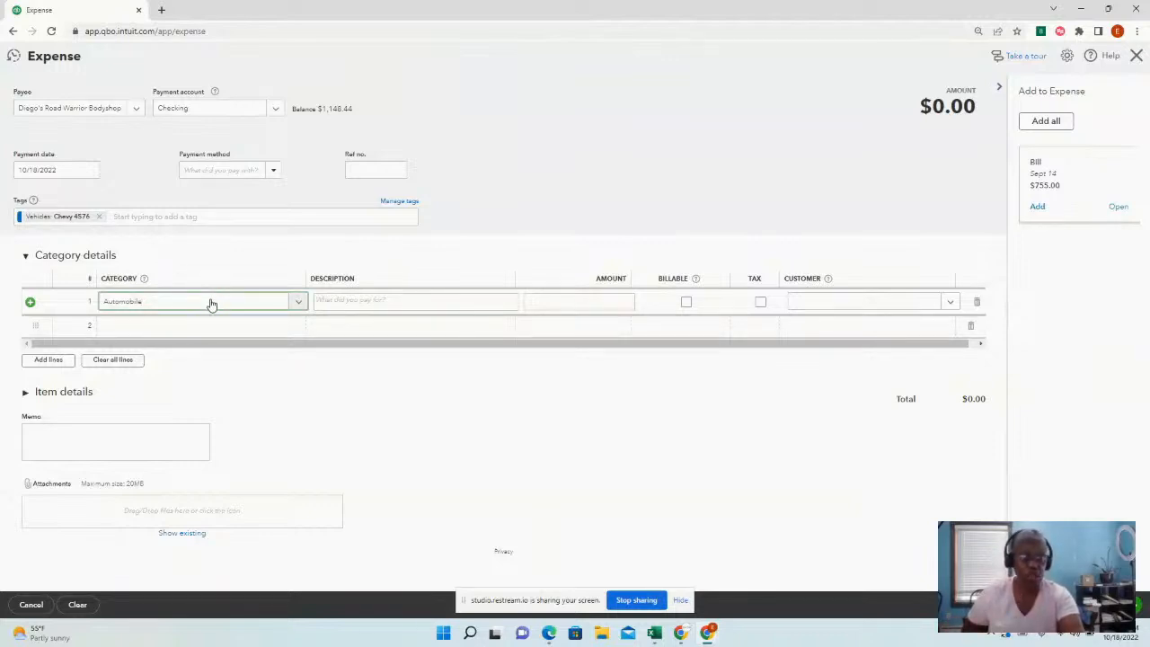
left_click(615, 305)
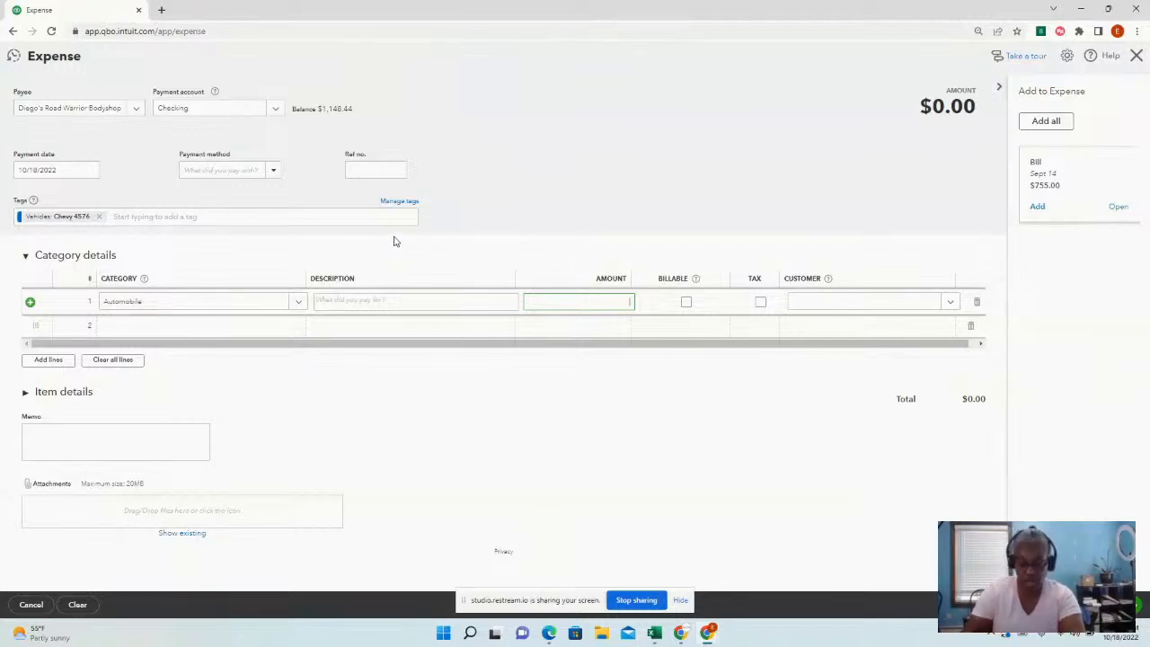
type("185.00")
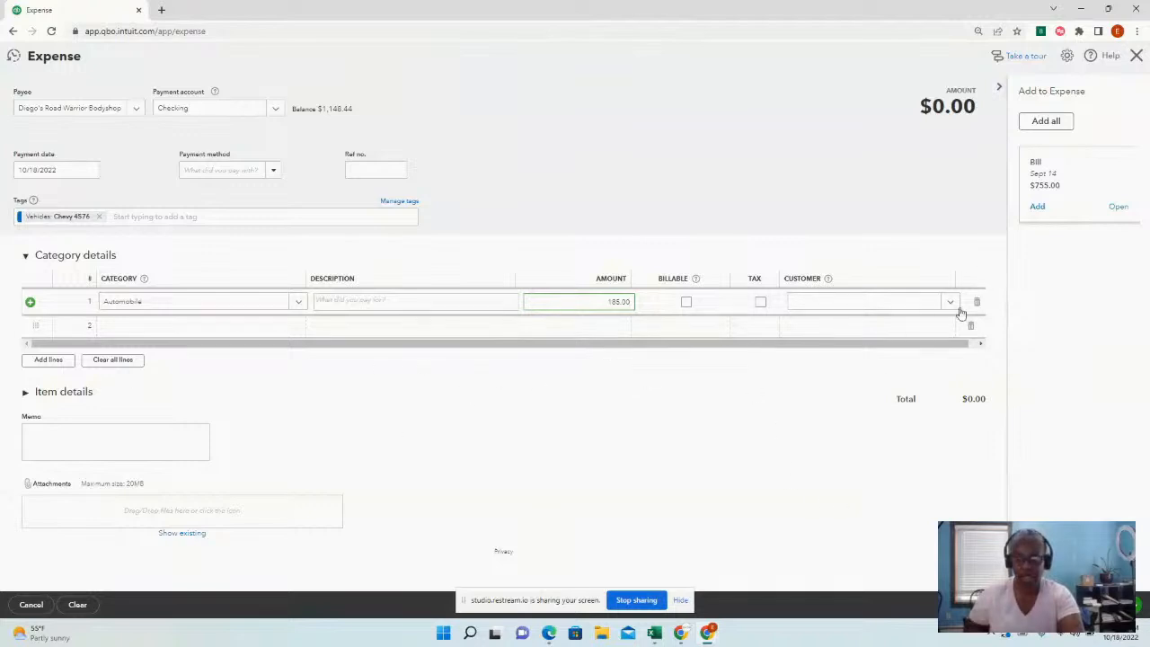
left_click(659, 191)
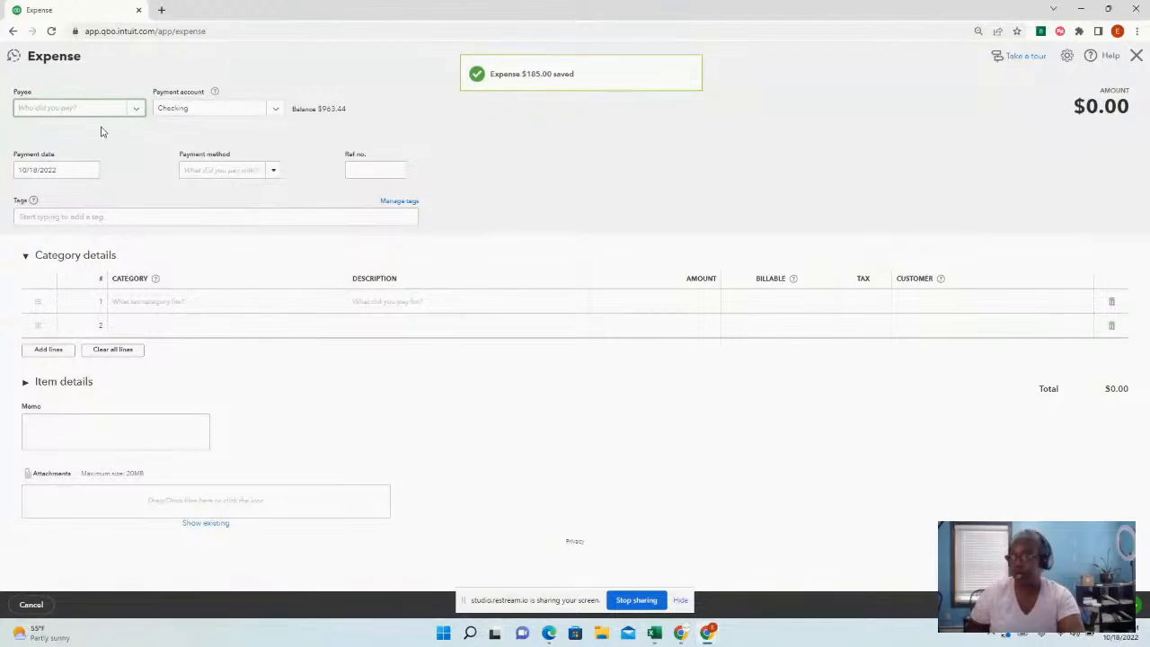
Choose Brosnahan Insurance Agency as the payee of the new expense.
left_click(88, 115)
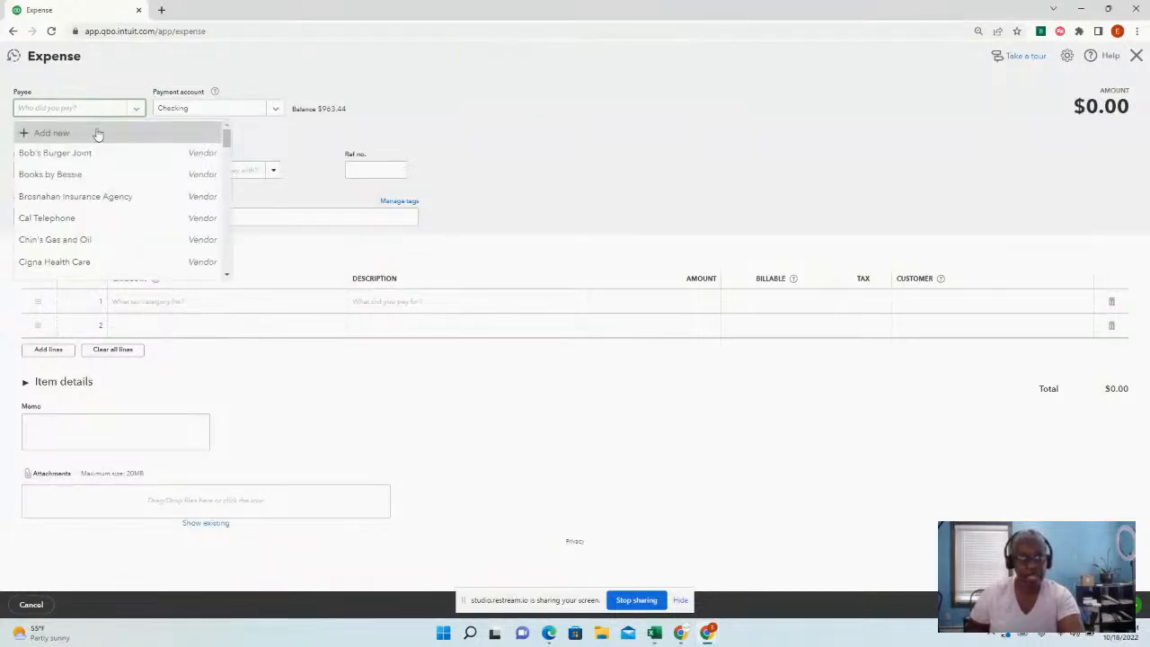
scroll(144, 220, "down", 4)
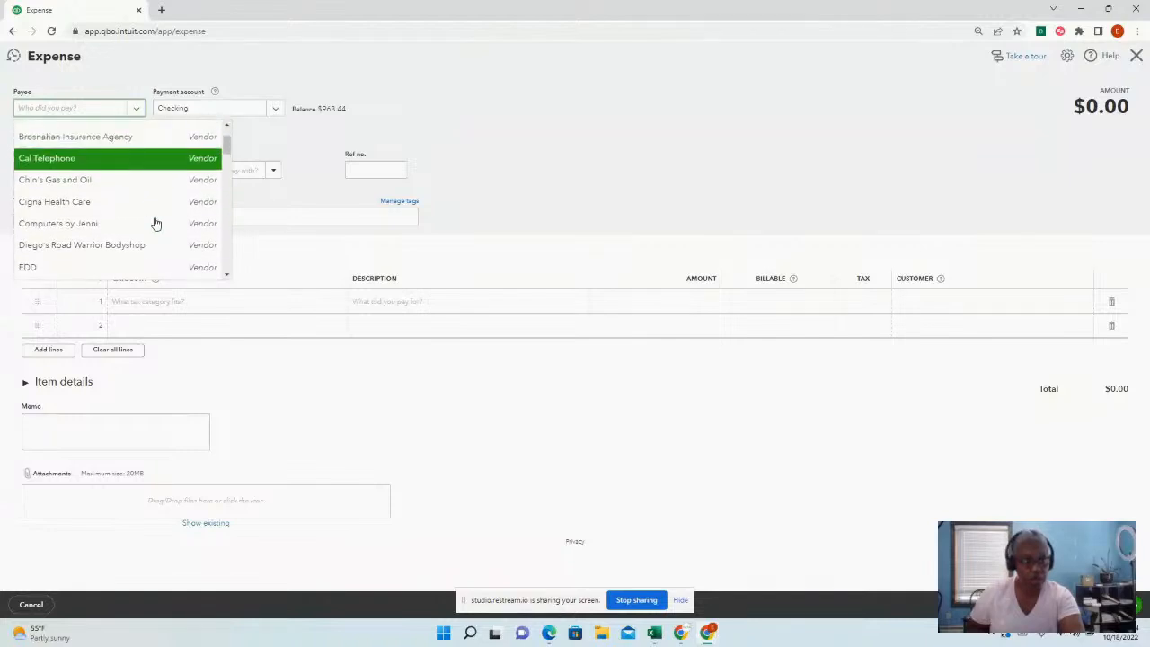
scroll(156, 223, "down", 5)
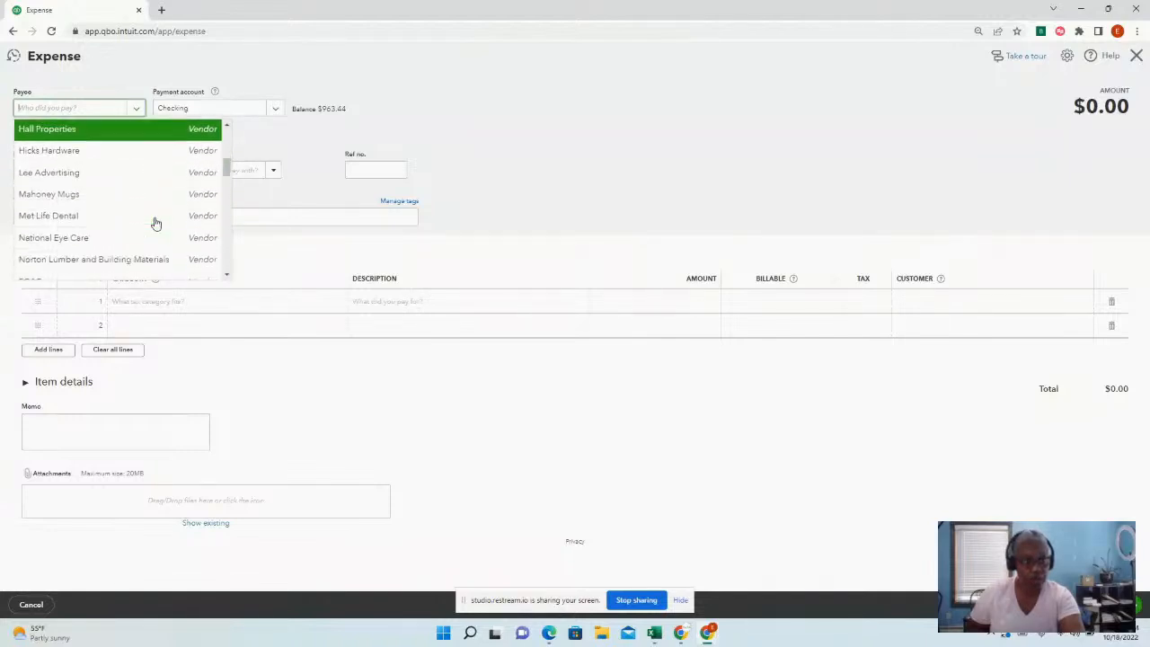
scroll(156, 223, "down", 5)
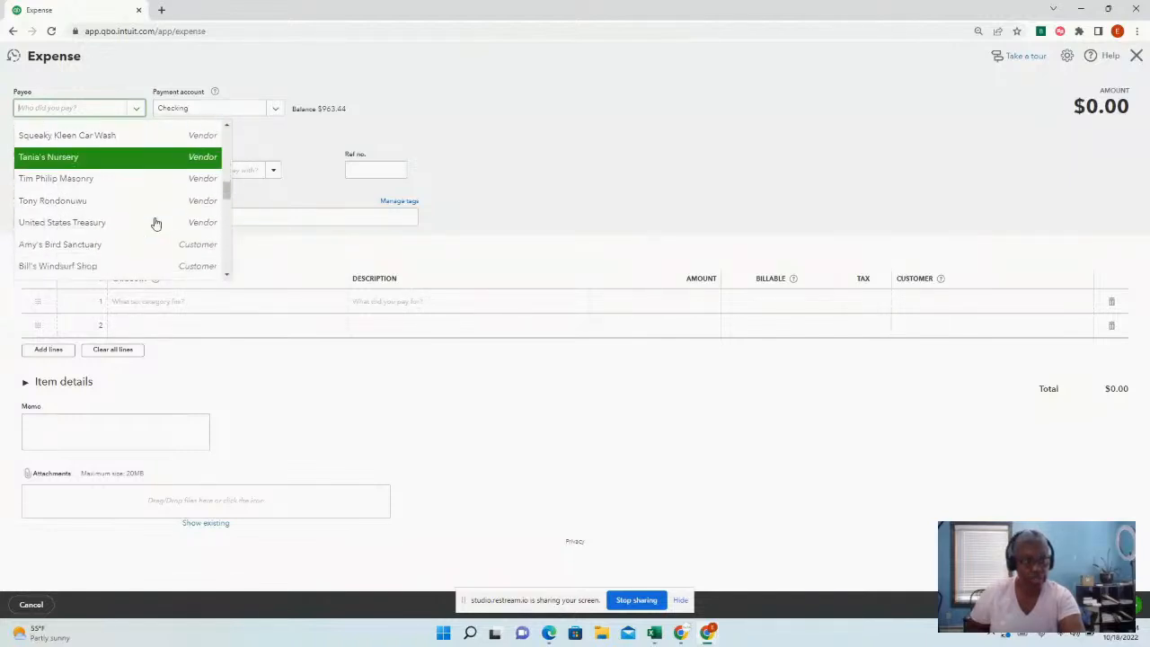
scroll(155, 223, "down", 3)
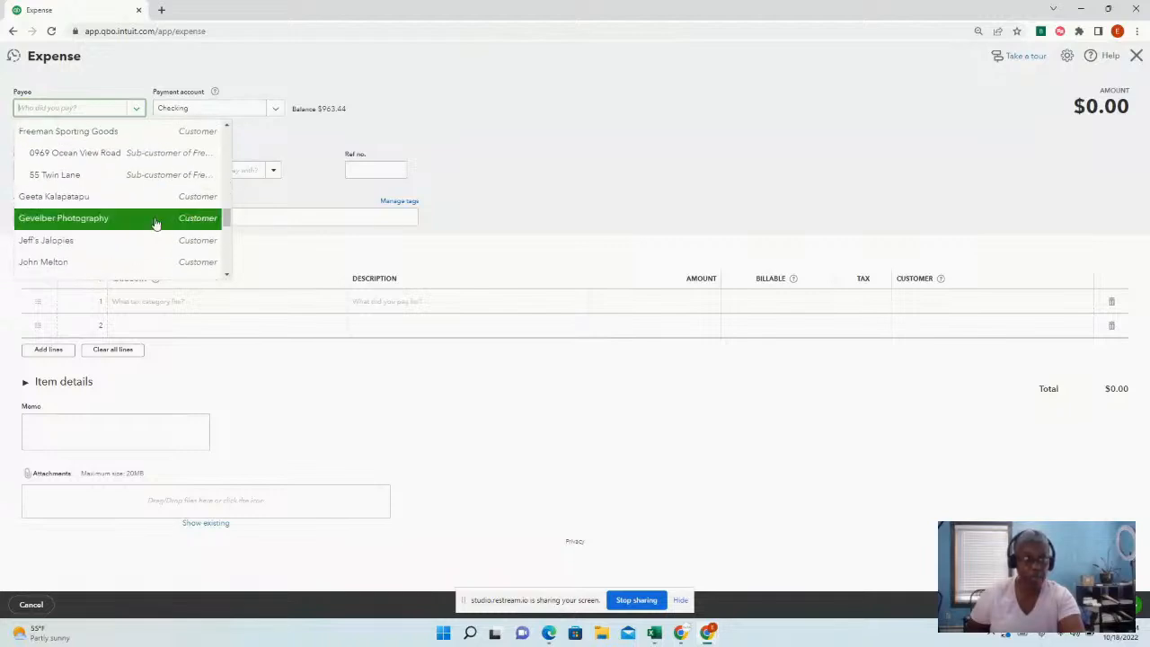
scroll(156, 223, "up", 3)
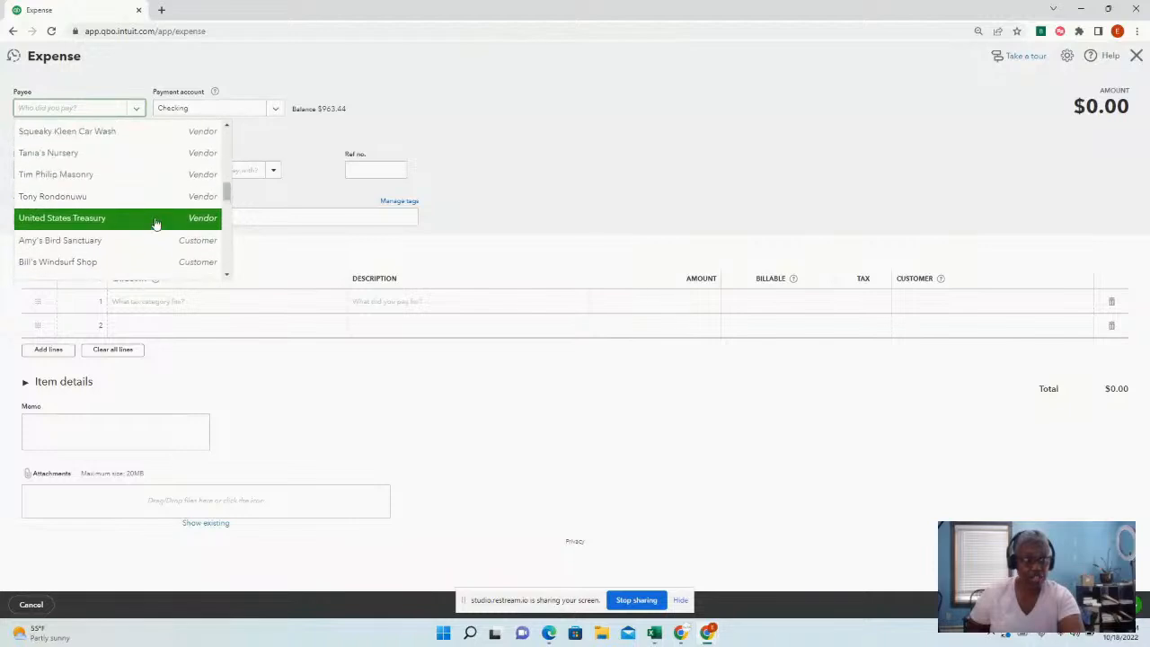
scroll(155, 223, "up", 5)
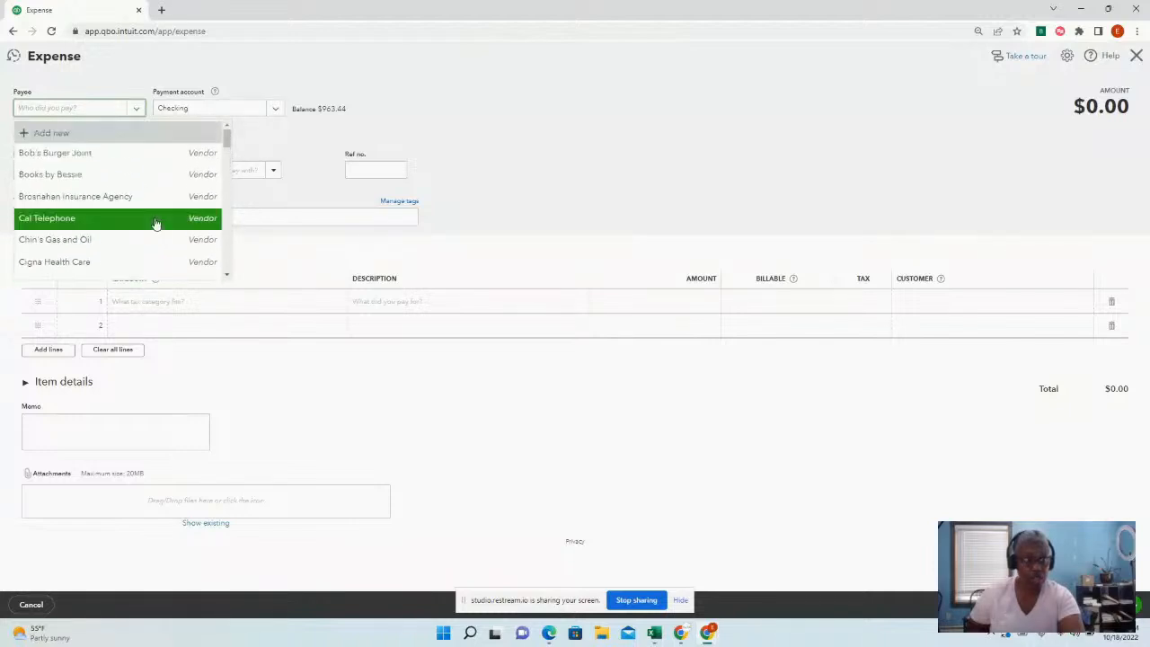
scroll(135, 184, "down", 3)
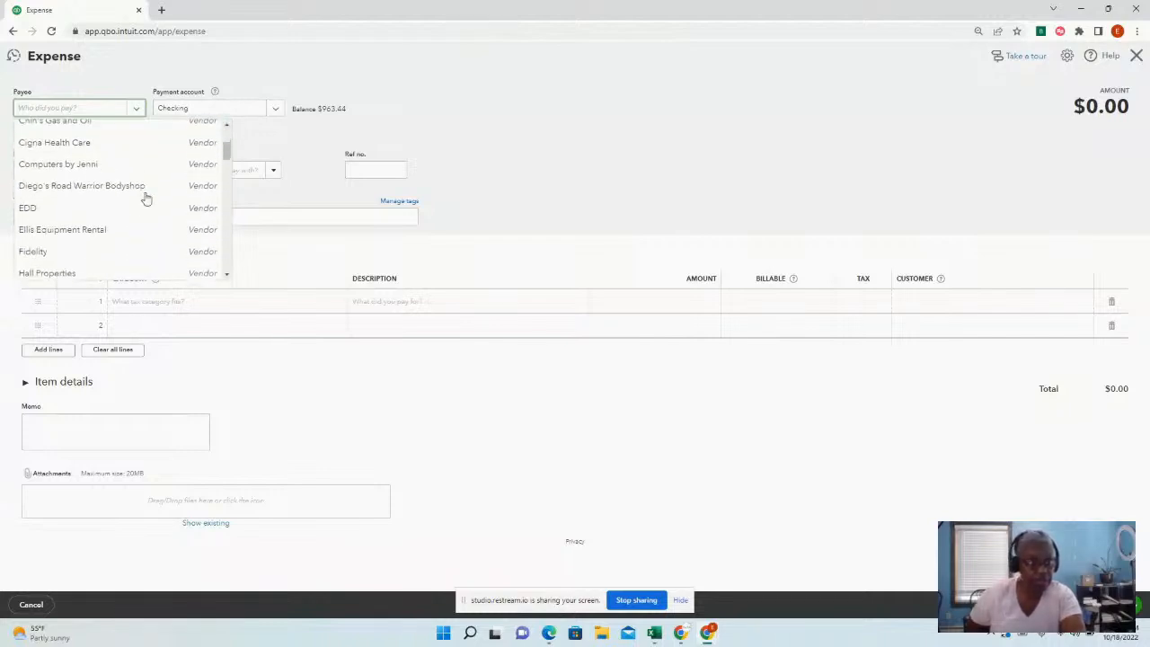
scroll(144, 196, "down", 3)
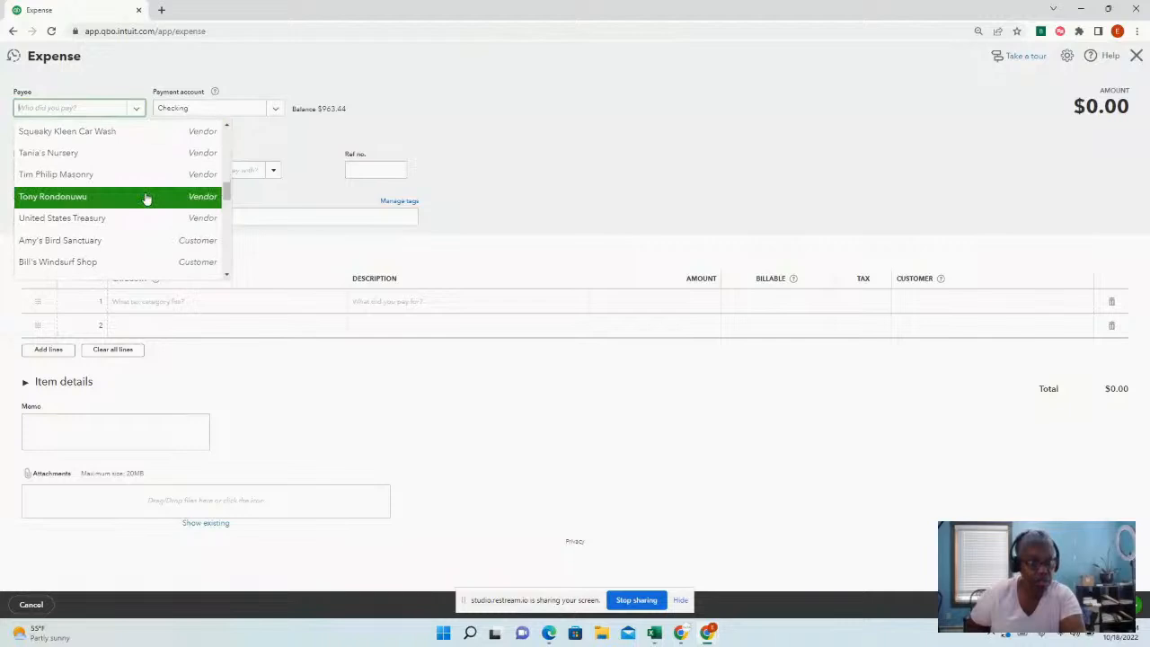
scroll(147, 208, "down", 2)
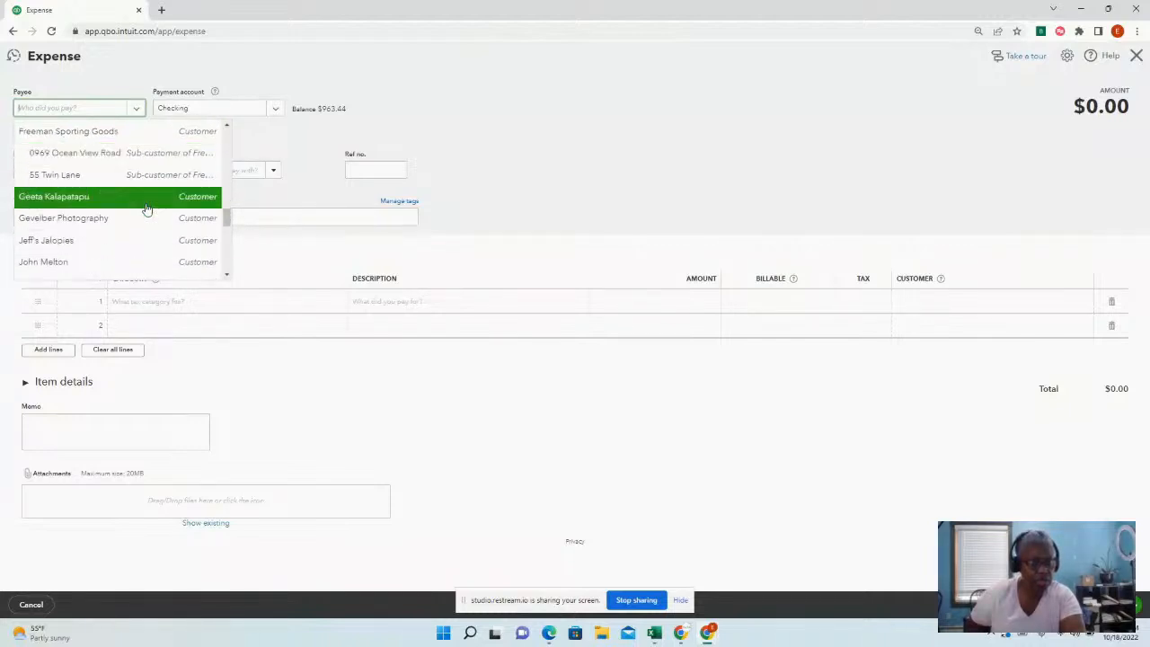
scroll(147, 209, "down", 1)
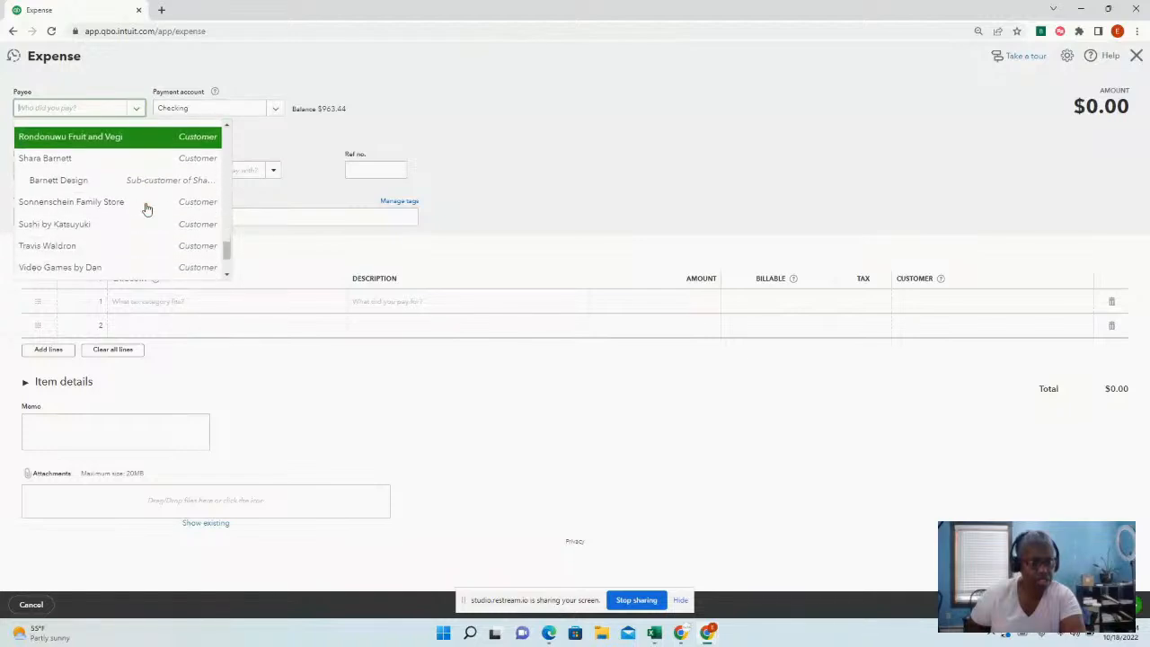
scroll(147, 209, "down", 2)
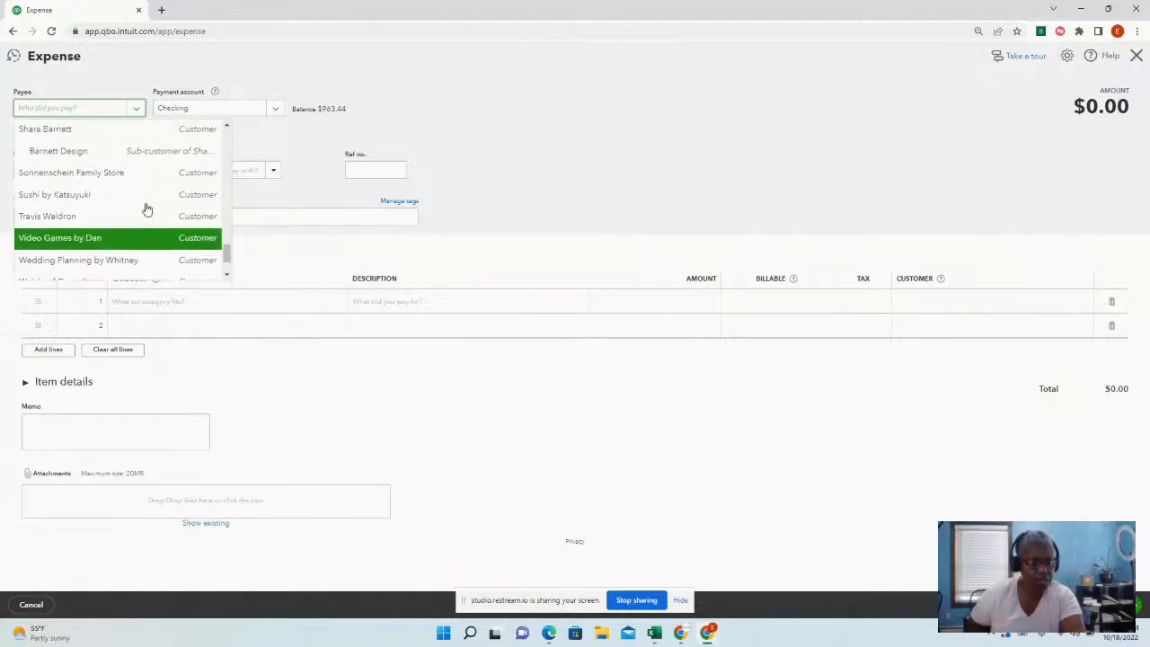
scroll(146, 209, "up", 10)
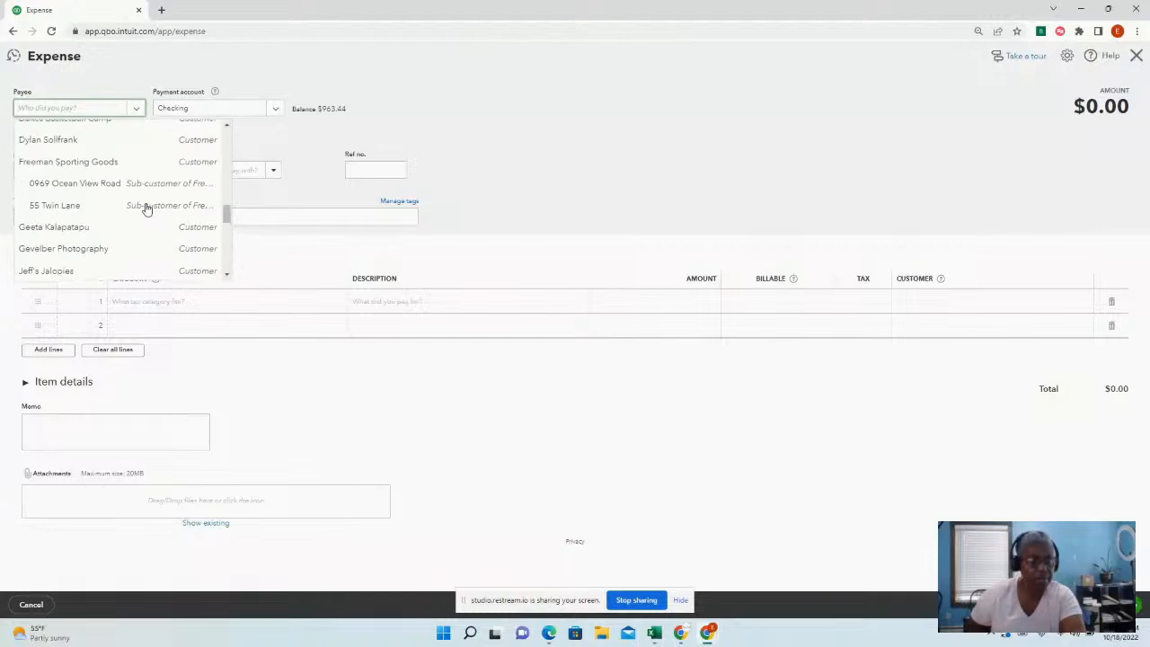
scroll(146, 208, "up", 3)
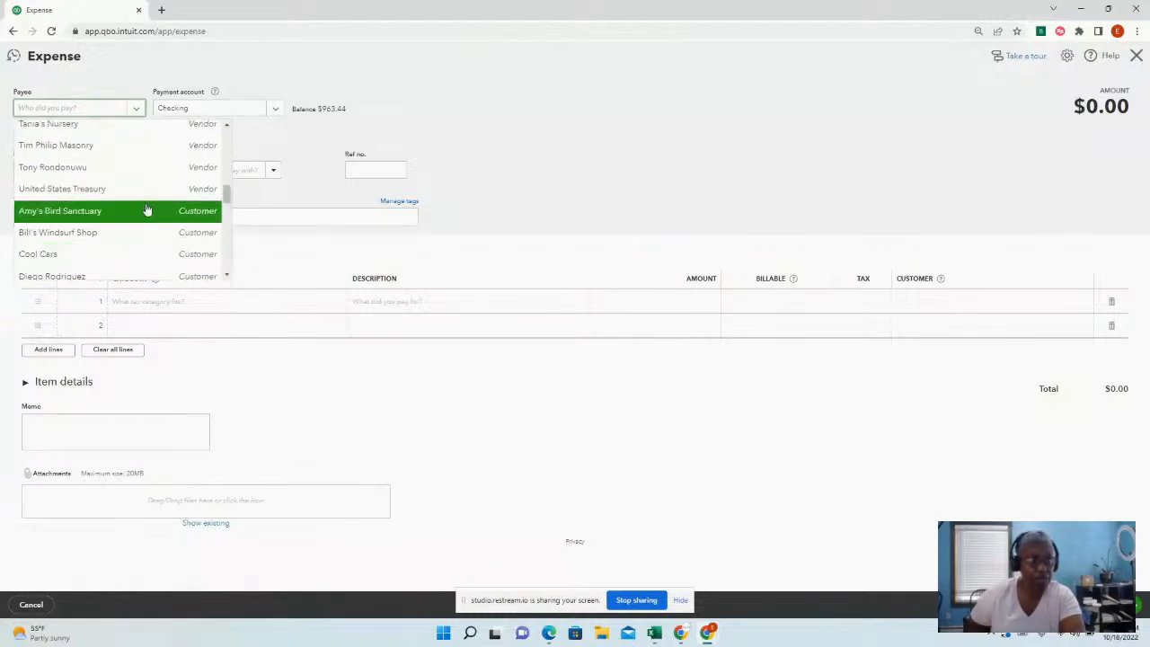
scroll(146, 209, "up", 2)
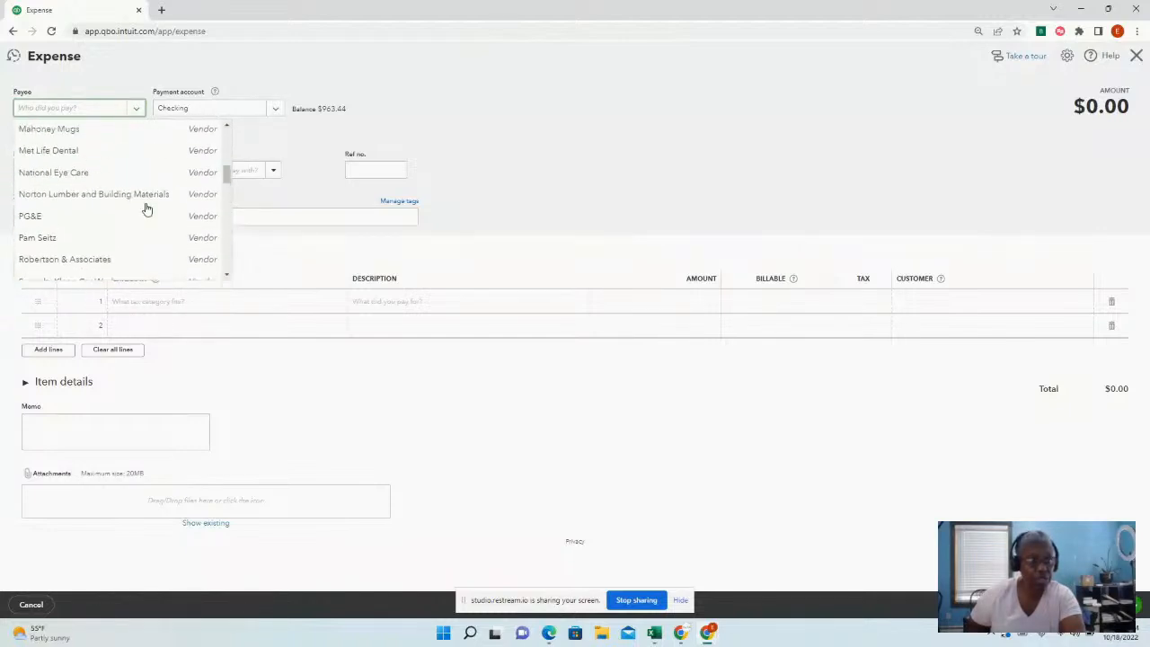
scroll(147, 208, "down", 5)
scroll(144, 211, "up", 5)
scroll(144, 210, "up", 2)
scroll(144, 210, "up", 4)
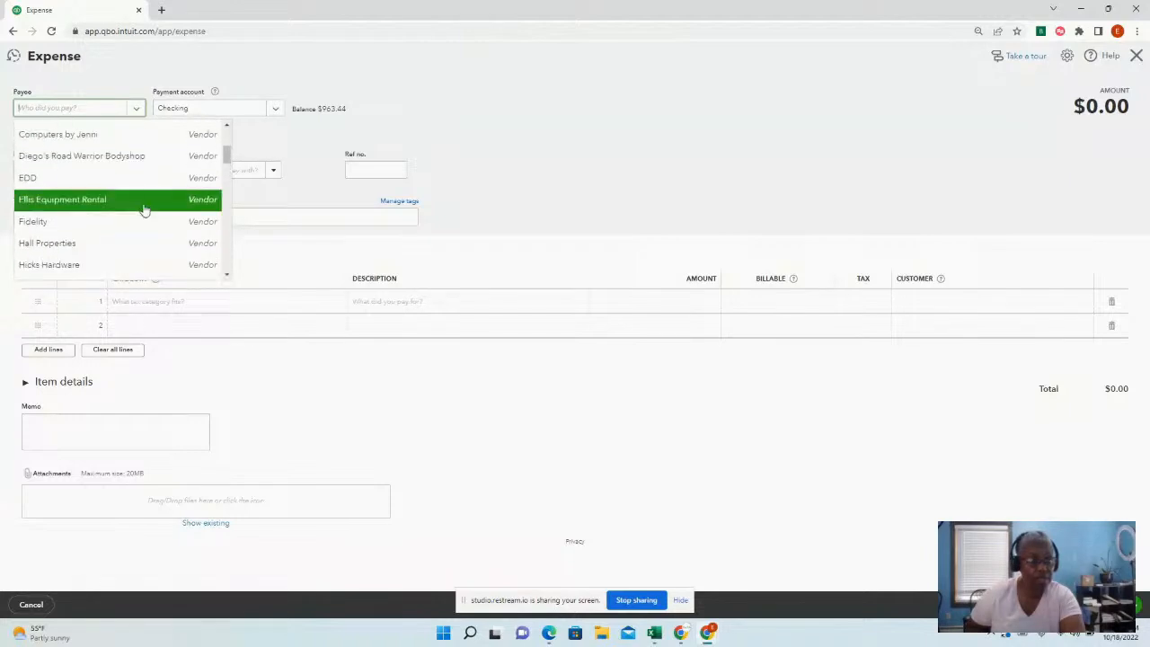
scroll(144, 210, "up", 2)
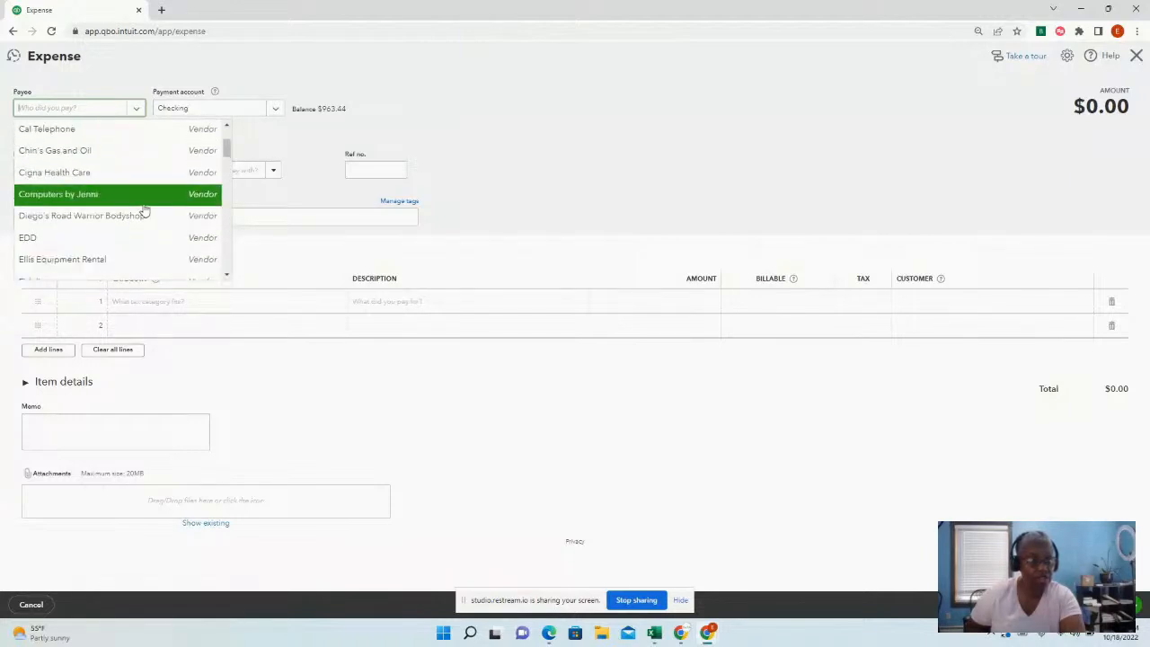
scroll(144, 210, "up", 2)
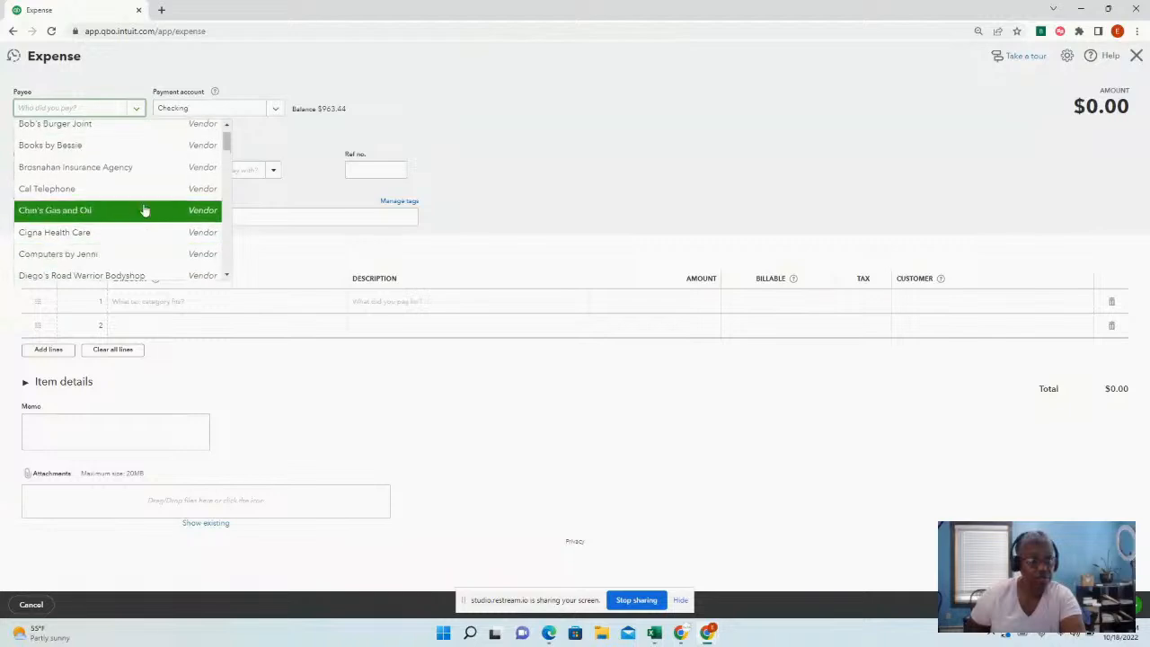
scroll(144, 210, "up", 1)
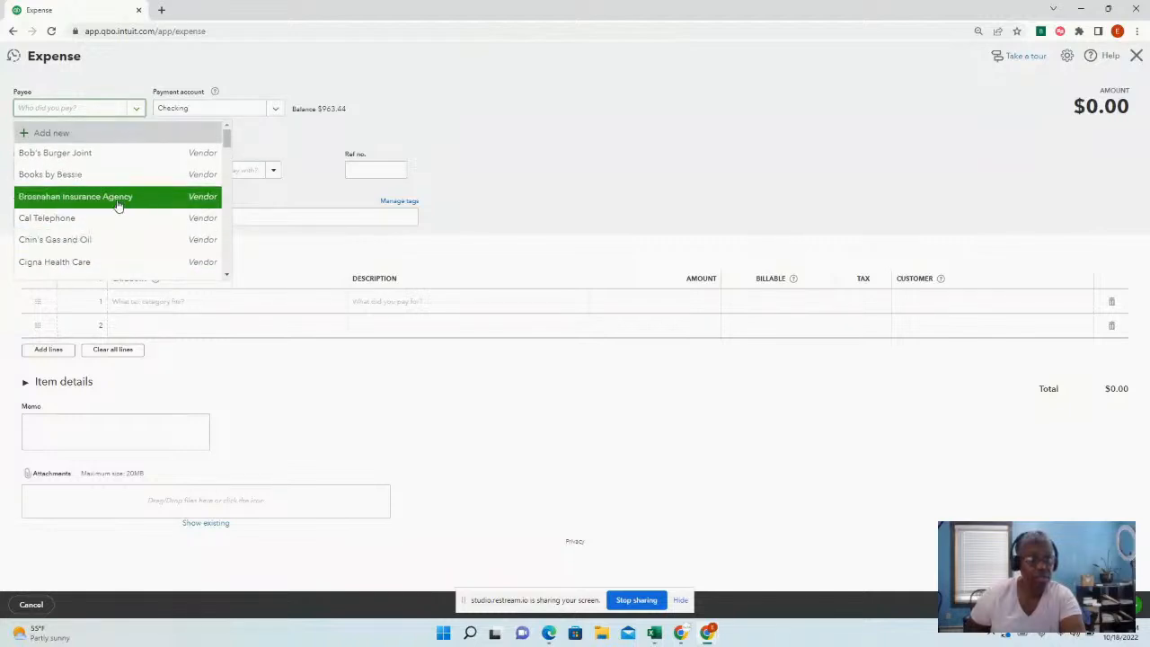
left_click(117, 203)
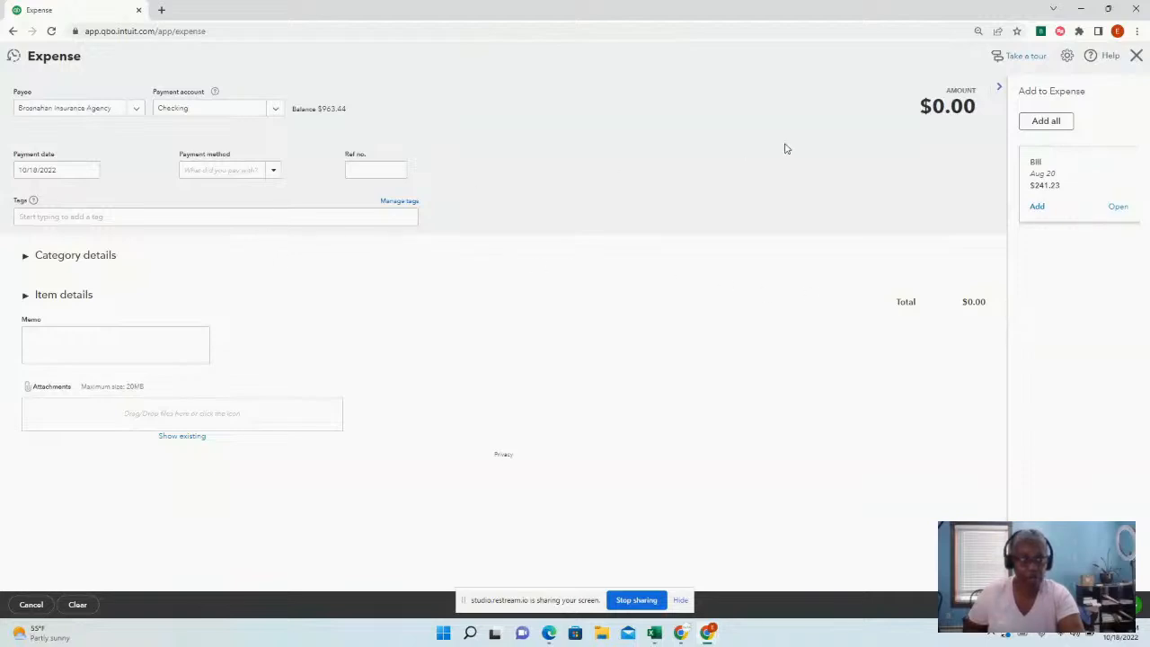
Expand the category details of the insurance expense and collapse the suggested bills for the payee.
left_click(231, 217)
left_click(446, 297)
left_click(99, 259)
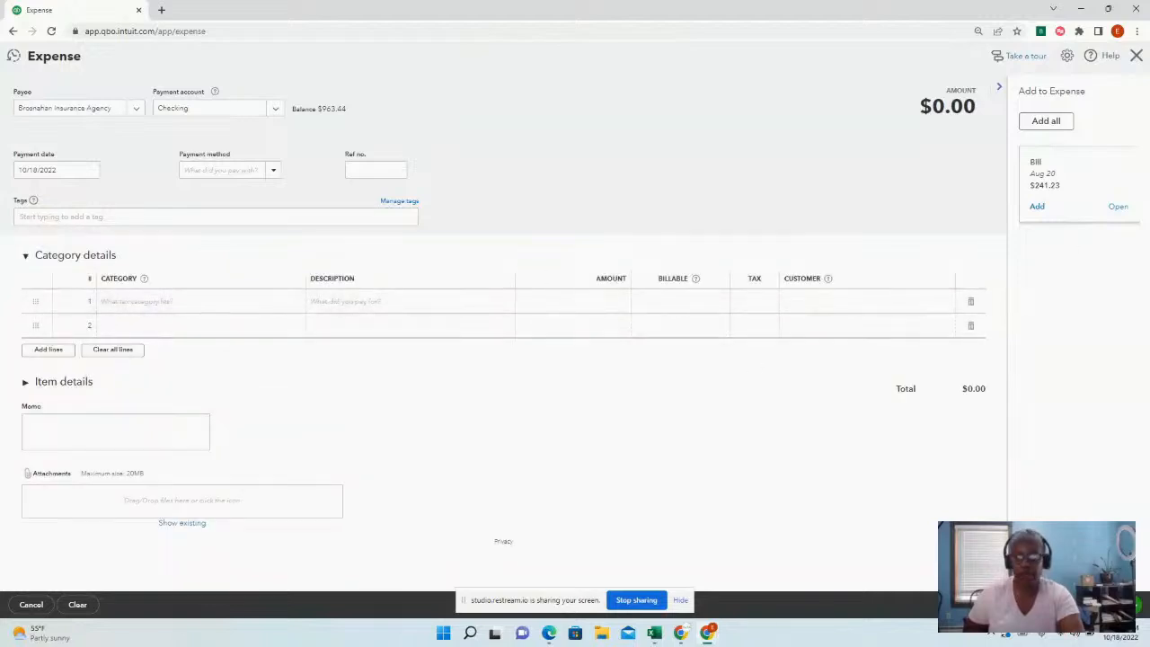
left_click(1137, 56)
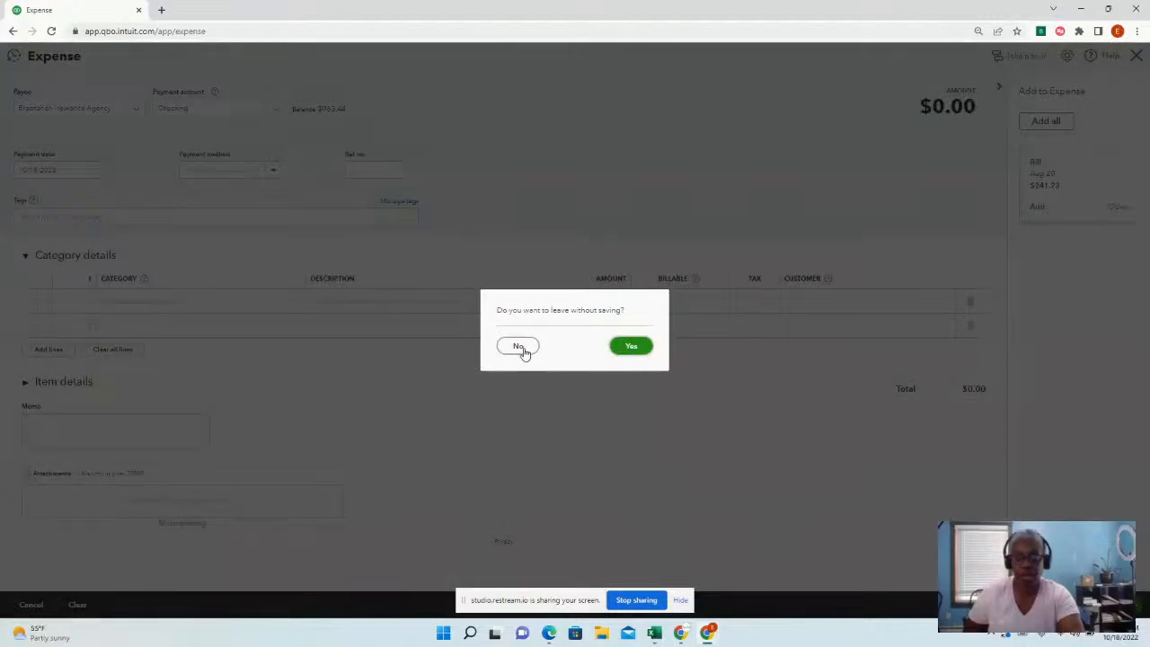
left_click(632, 349)
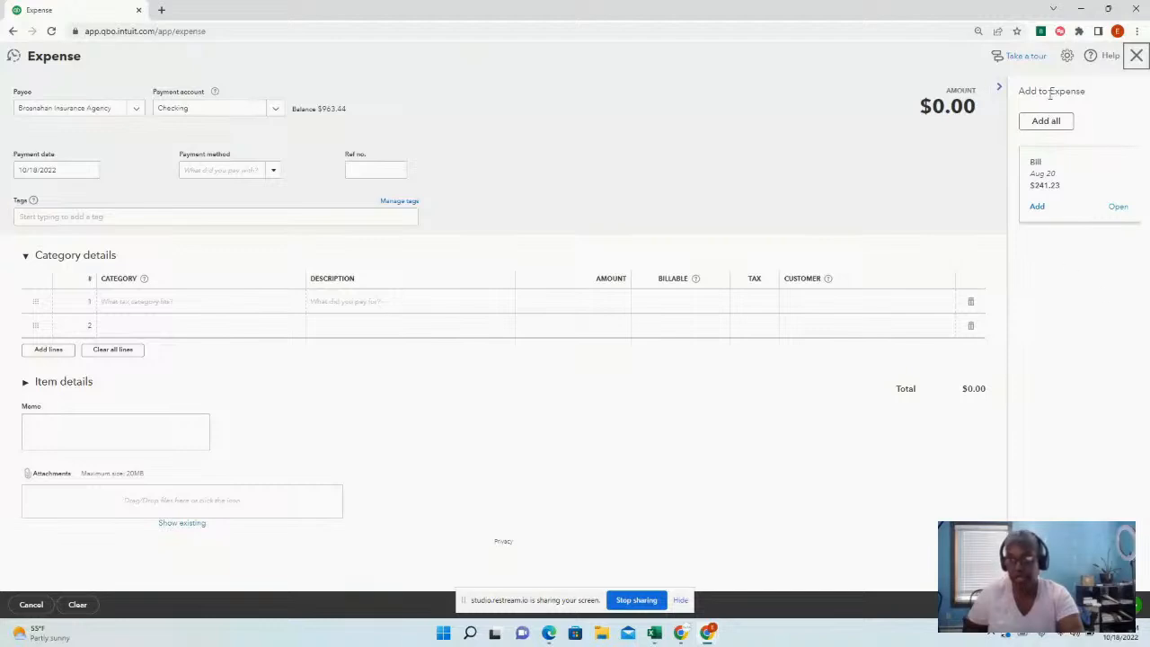
left_click(999, 87)
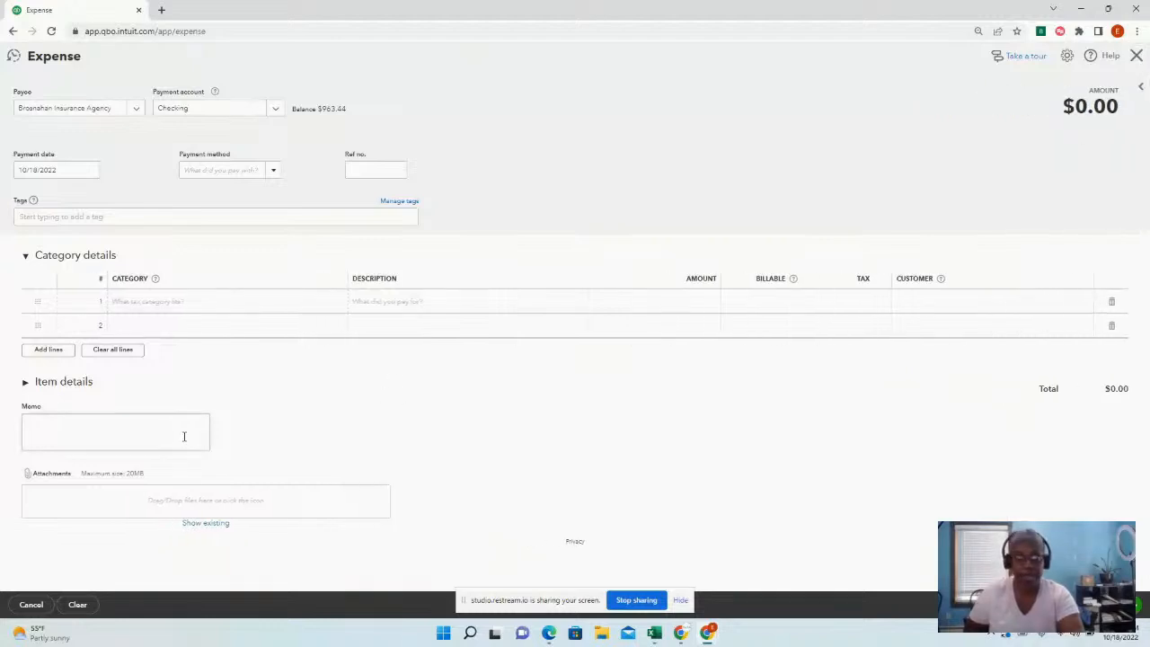
Set the first category line to Insurance and enter Insurance as its description.
left_click(247, 304)
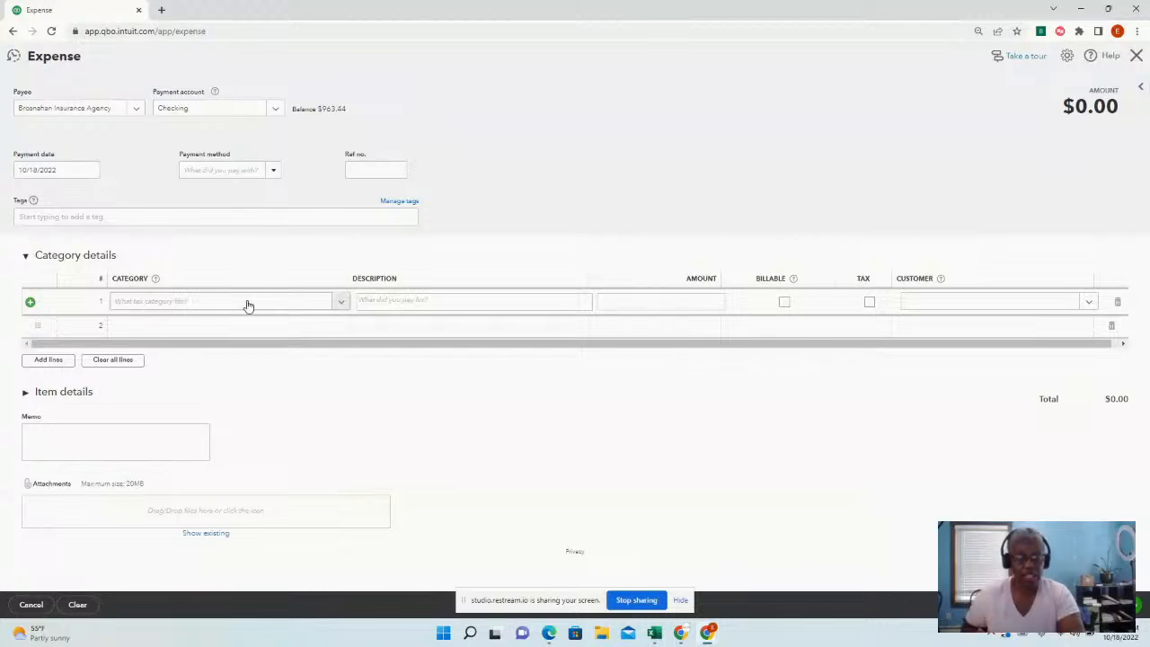
left_click(248, 306)
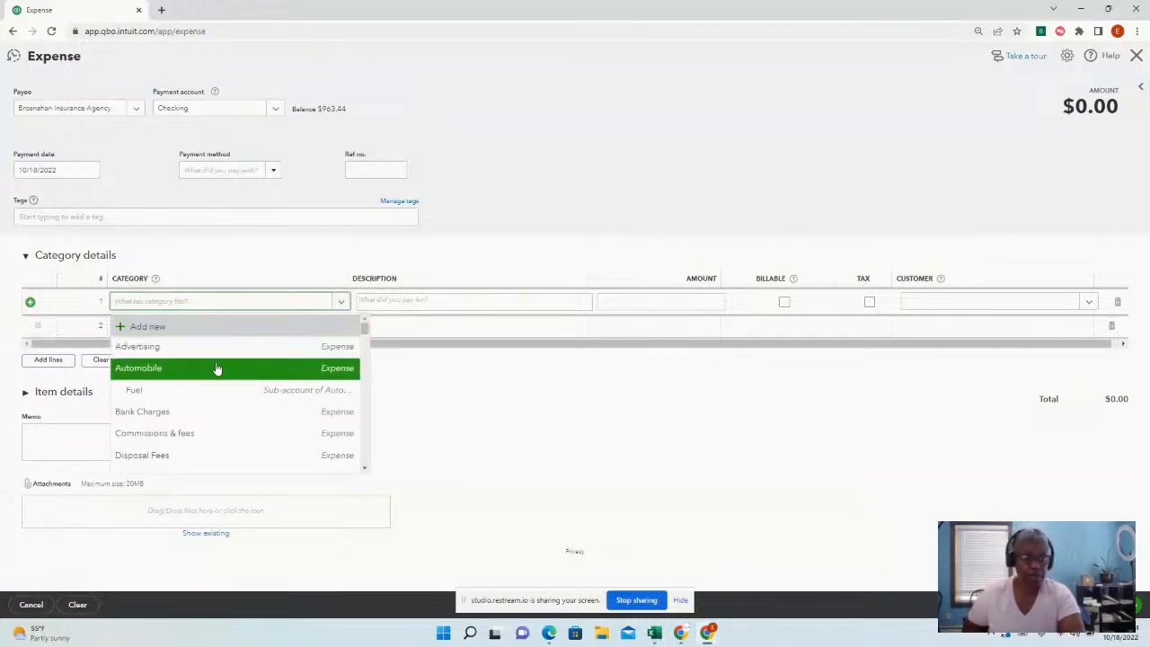
left_click(225, 301)
type("ins")
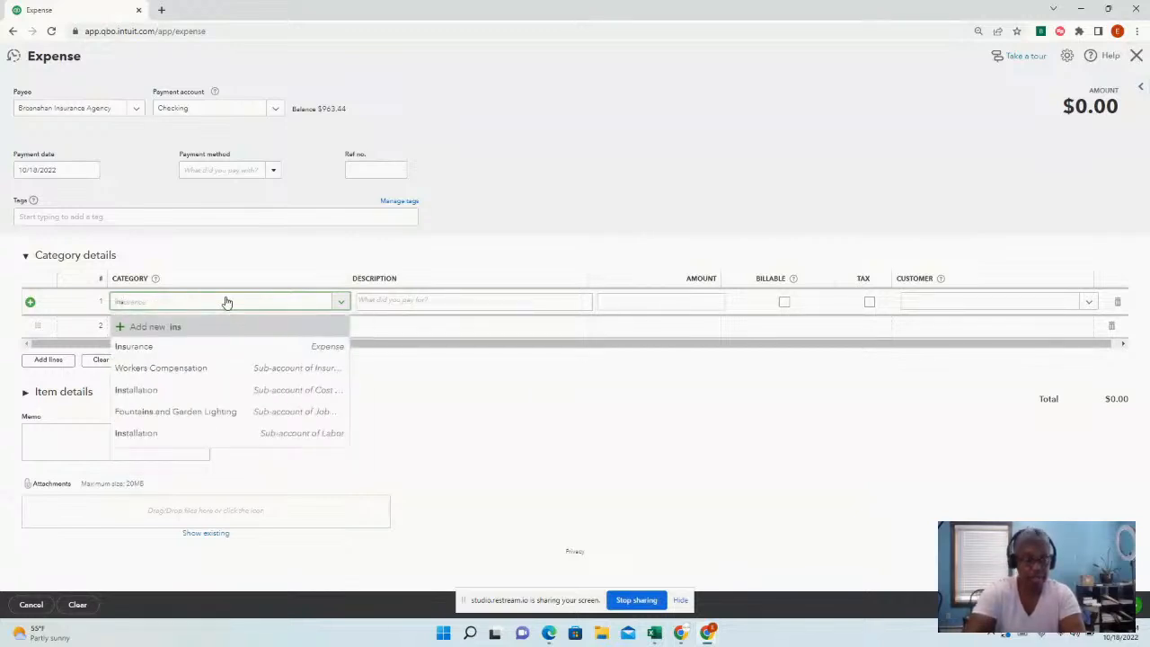
left_click(230, 348)
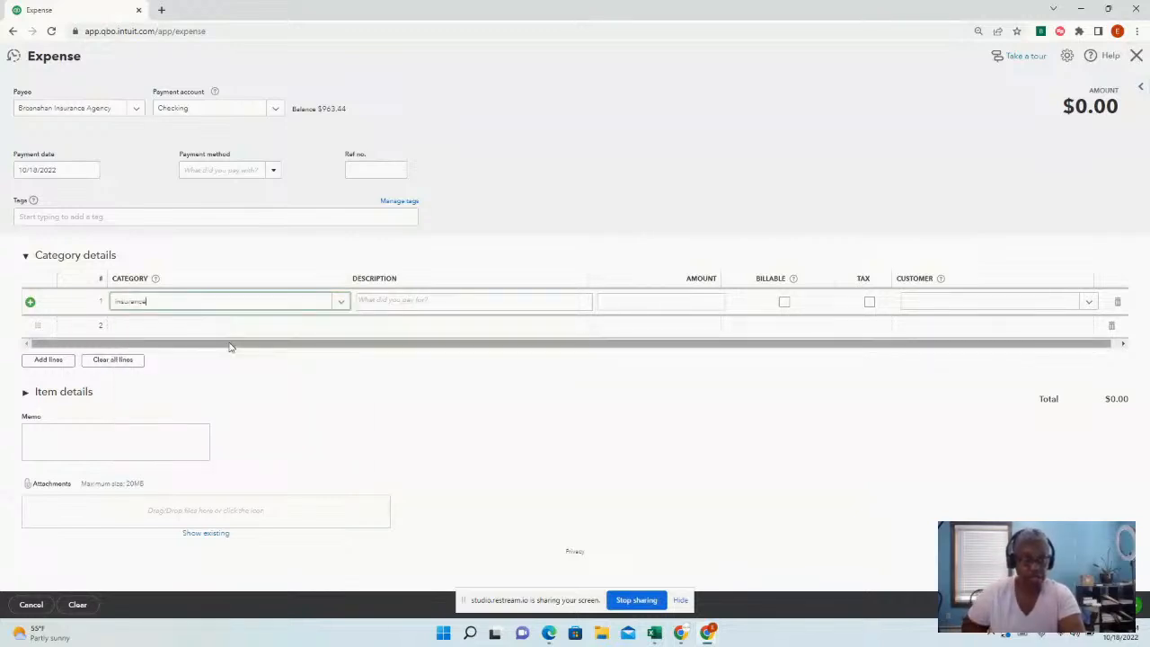
left_click(398, 300)
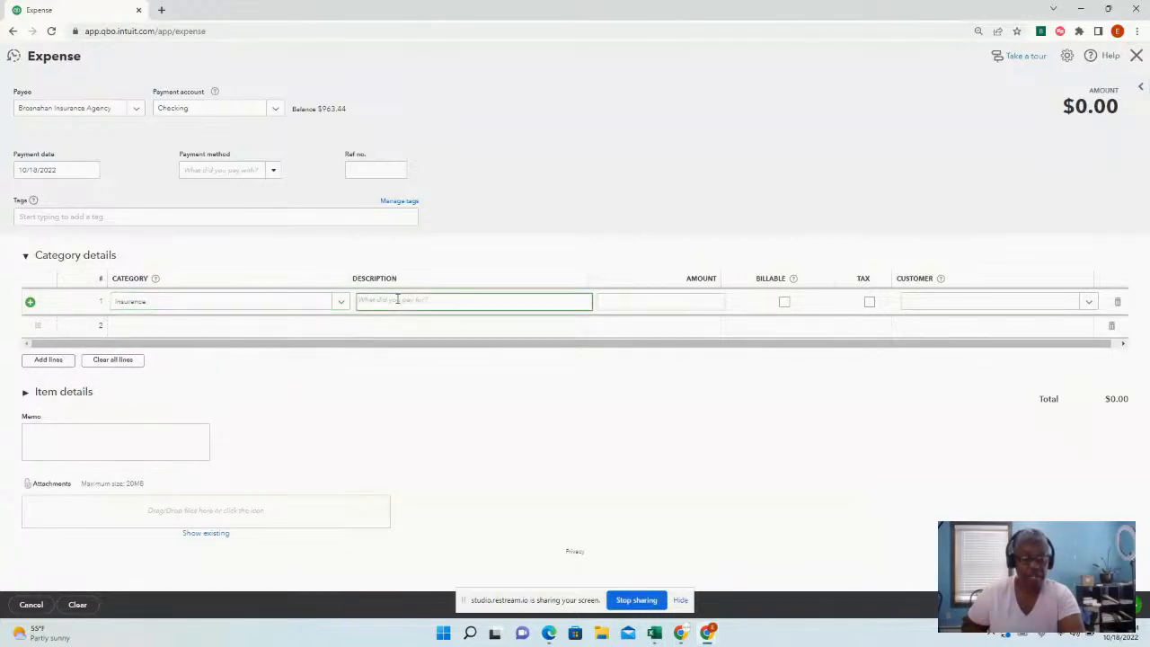
type("Insurance")
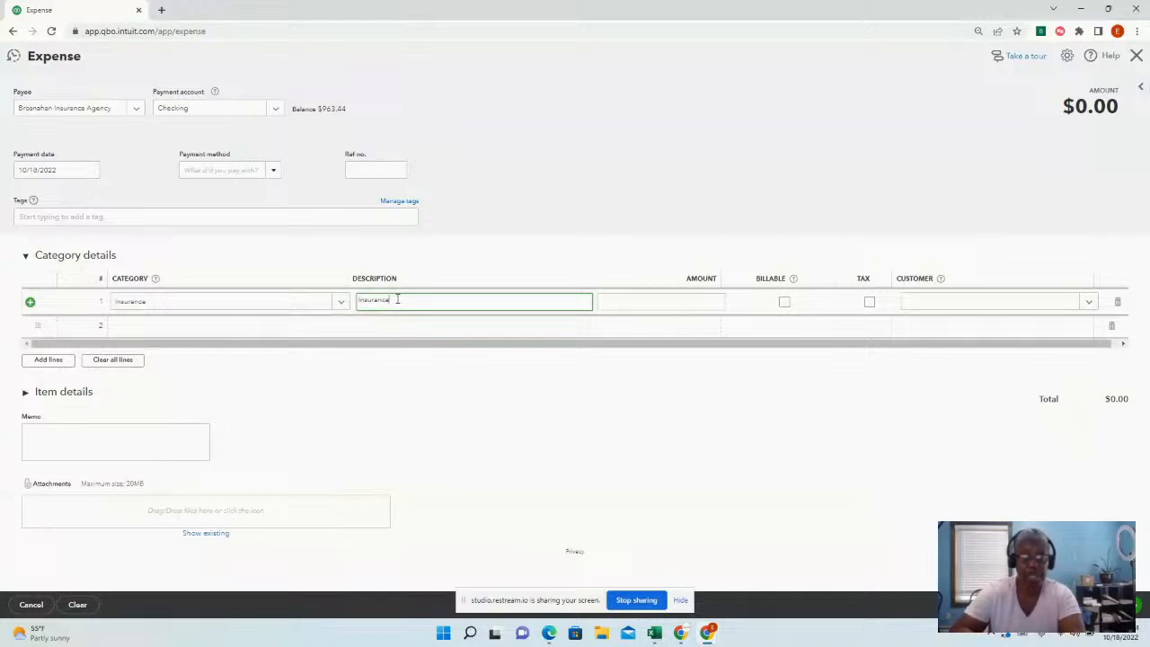
key("Tab")
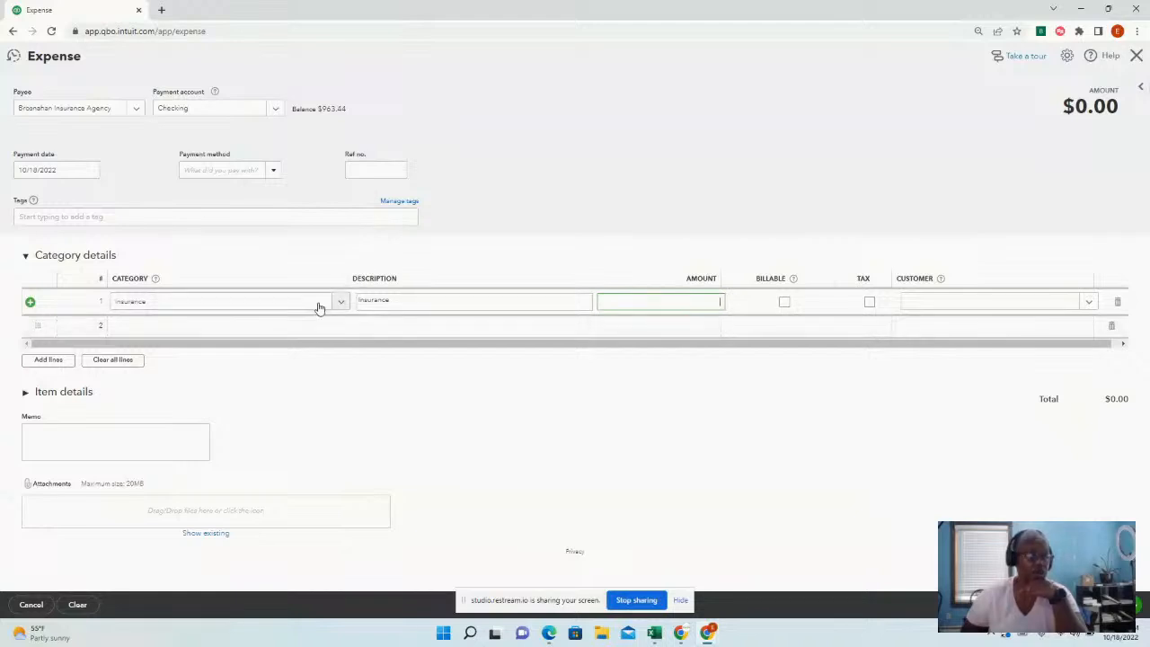
Tag the Brosnahan Insurance Agency expense with Vehicles: Chevy 6589.
left_click(311, 231)
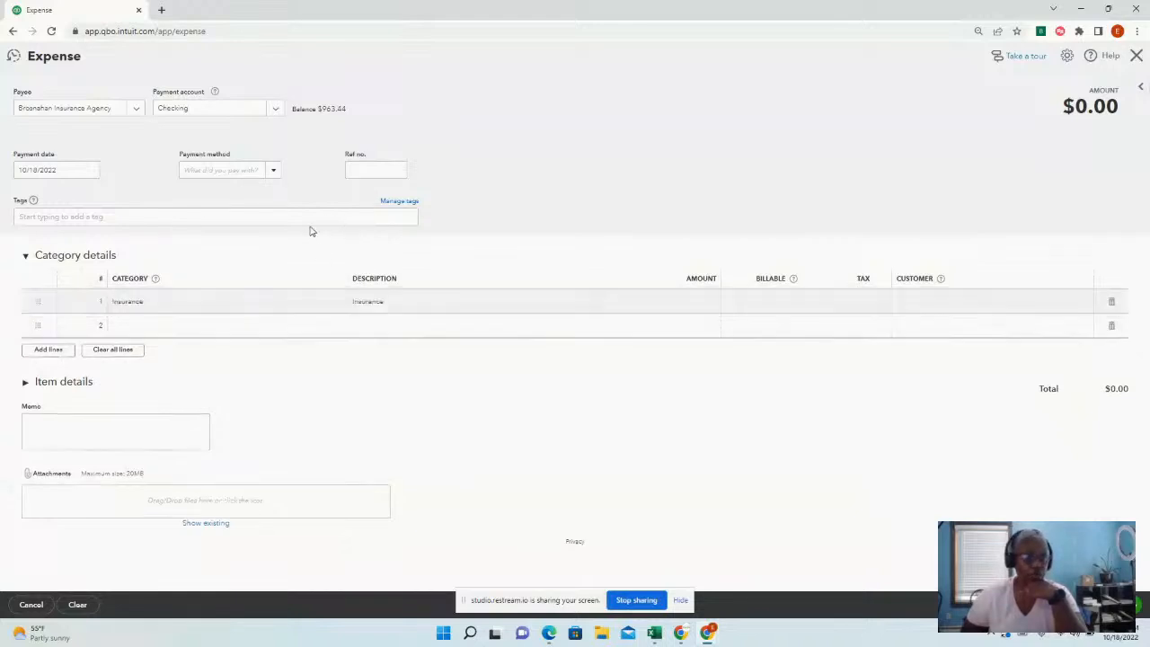
left_click(101, 215)
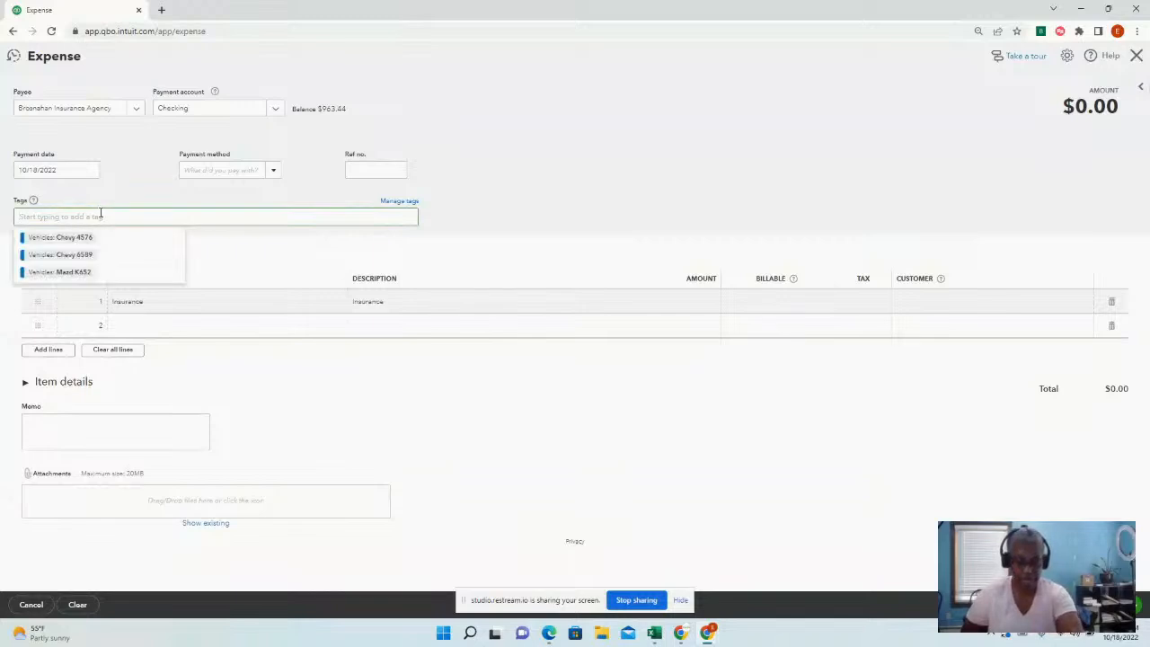
type("ch")
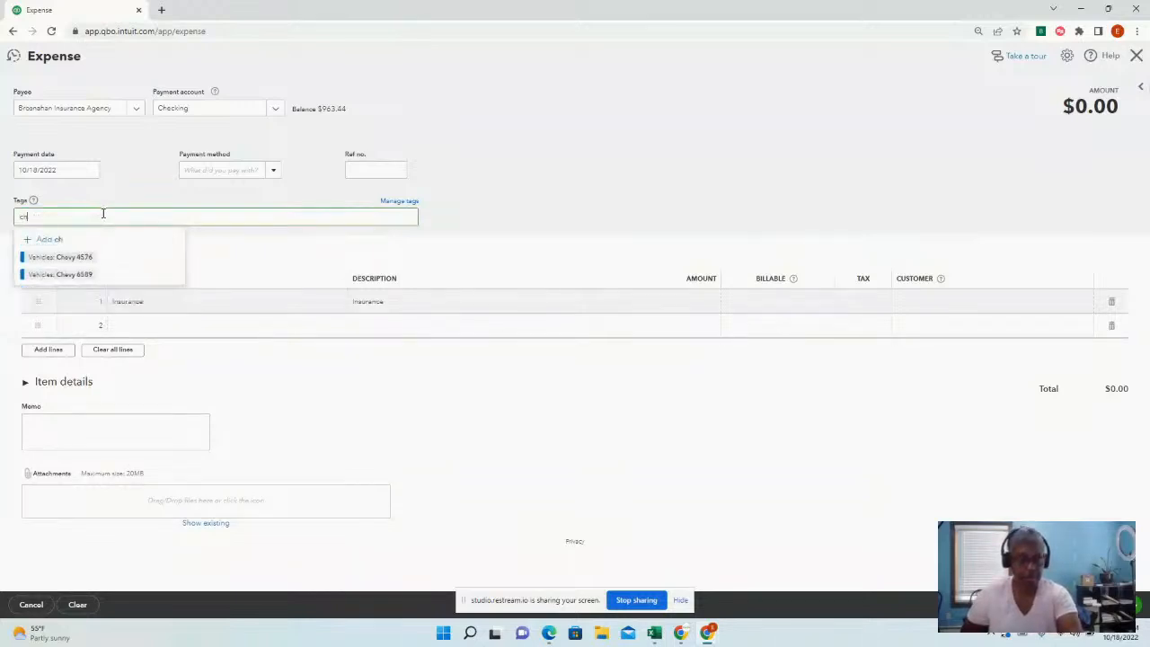
left_click(90, 274)
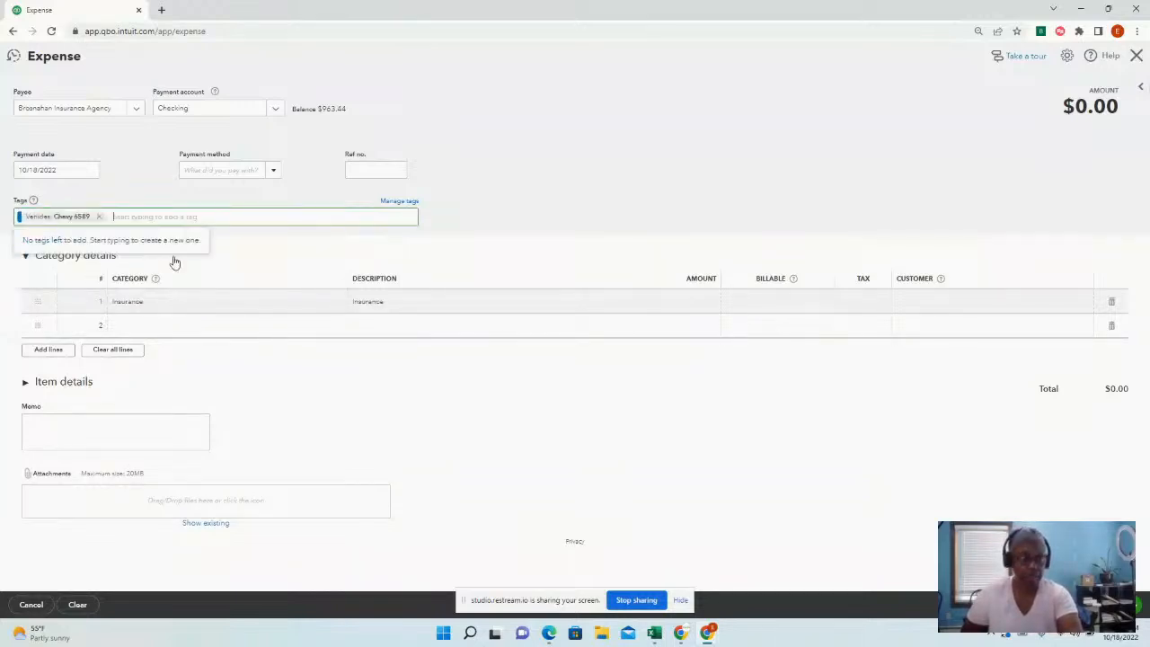
Remove the Chevy 6589 tag from the insurance expense and leave the expense form without saving.
left_click(460, 230)
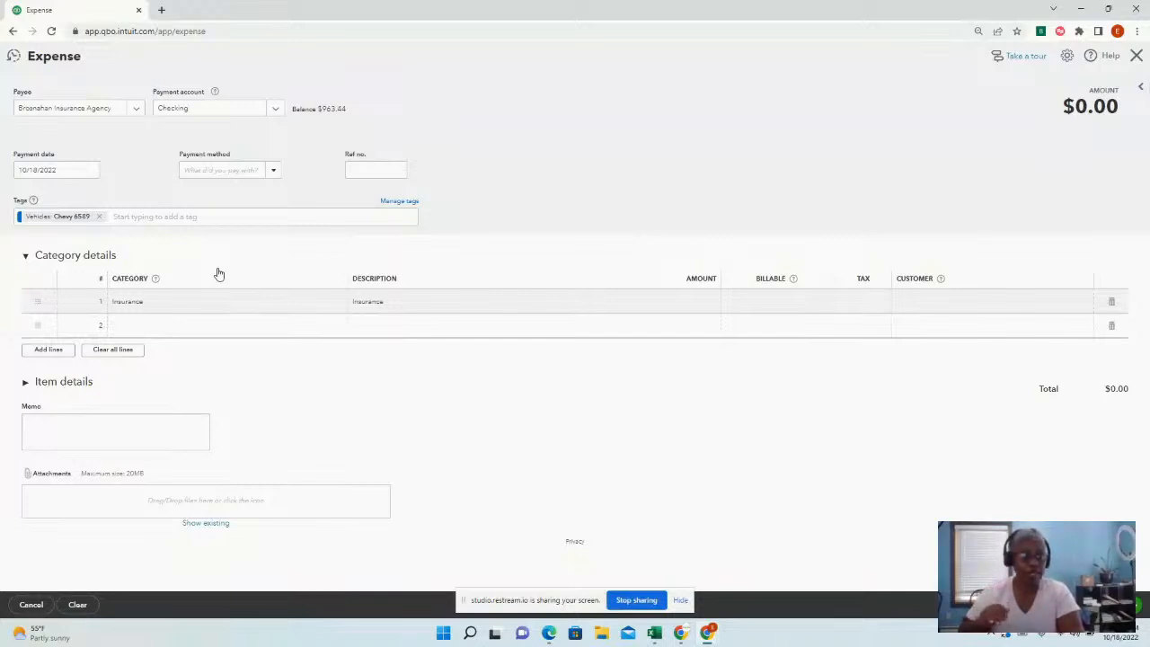
left_click(98, 217)
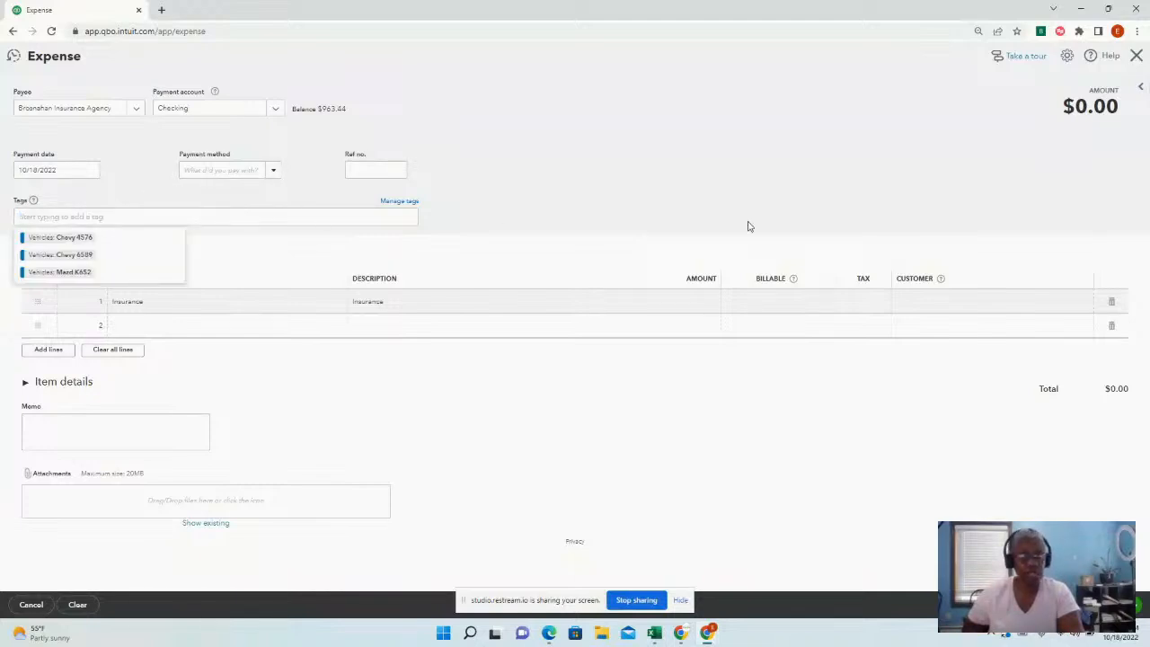
left_click(1138, 56)
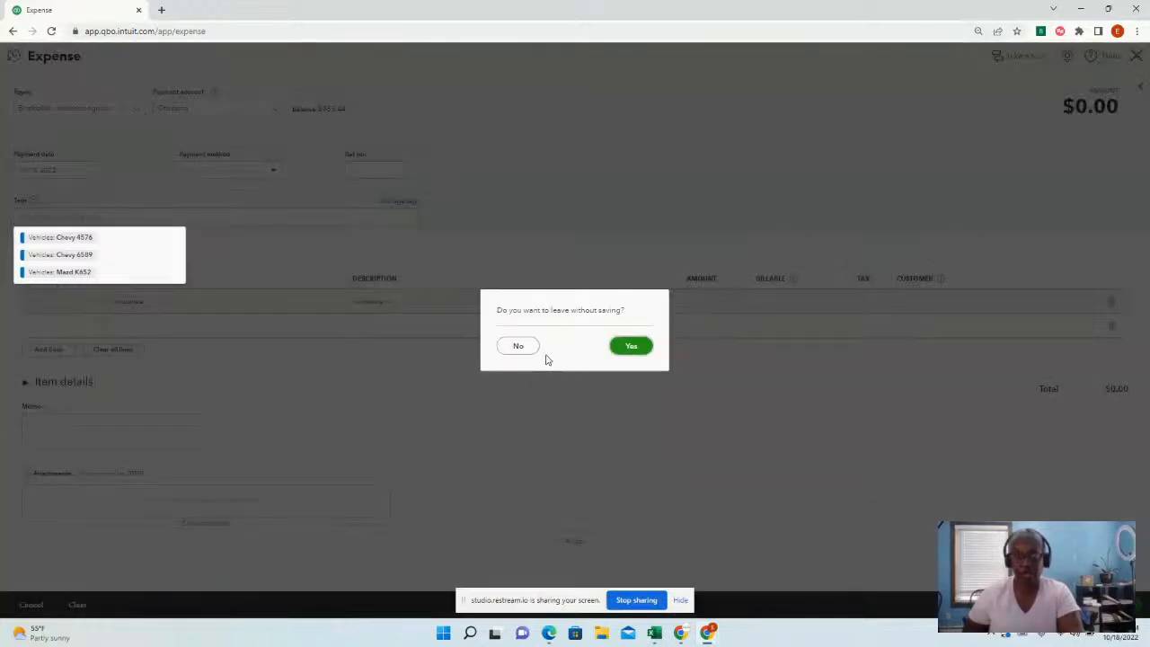
left_click(633, 351)
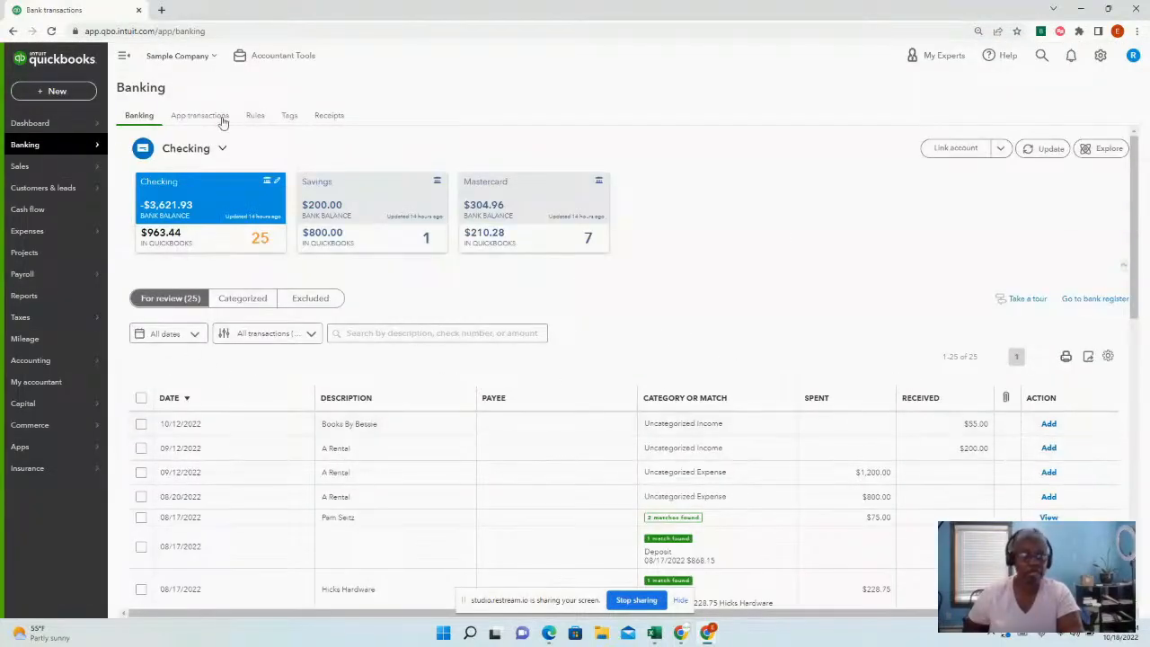
Run the Profit and Loss by Tag Group report for the Vehicles tag group, with columns displayed by Vehicles.
left_click(289, 116)
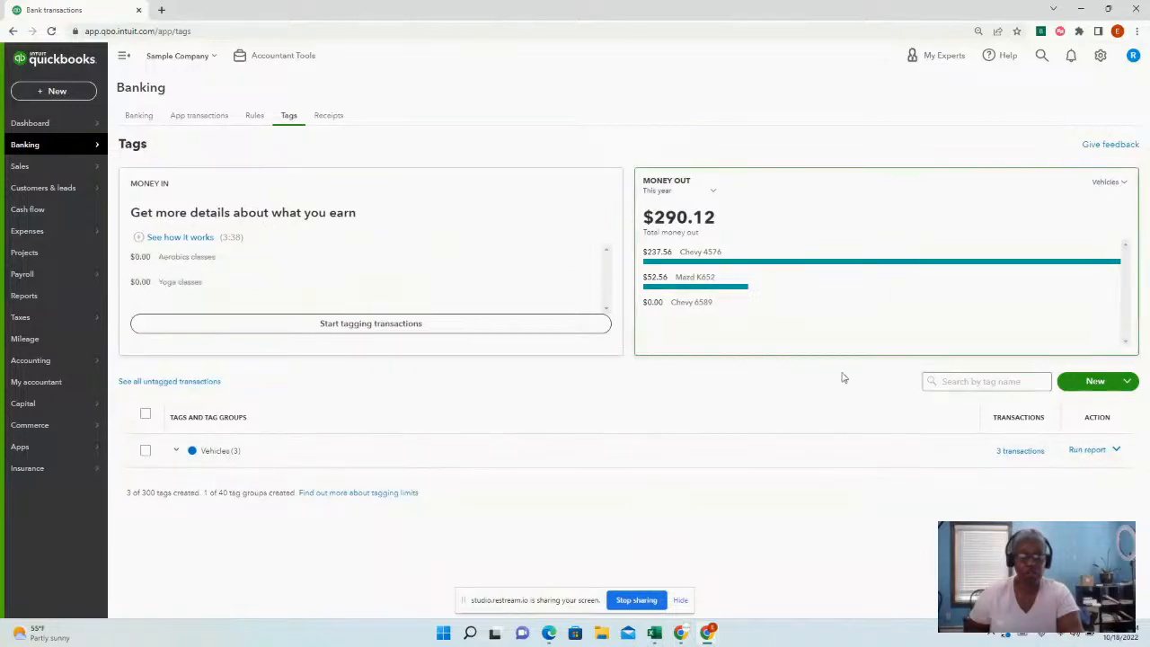
left_click(1088, 450)
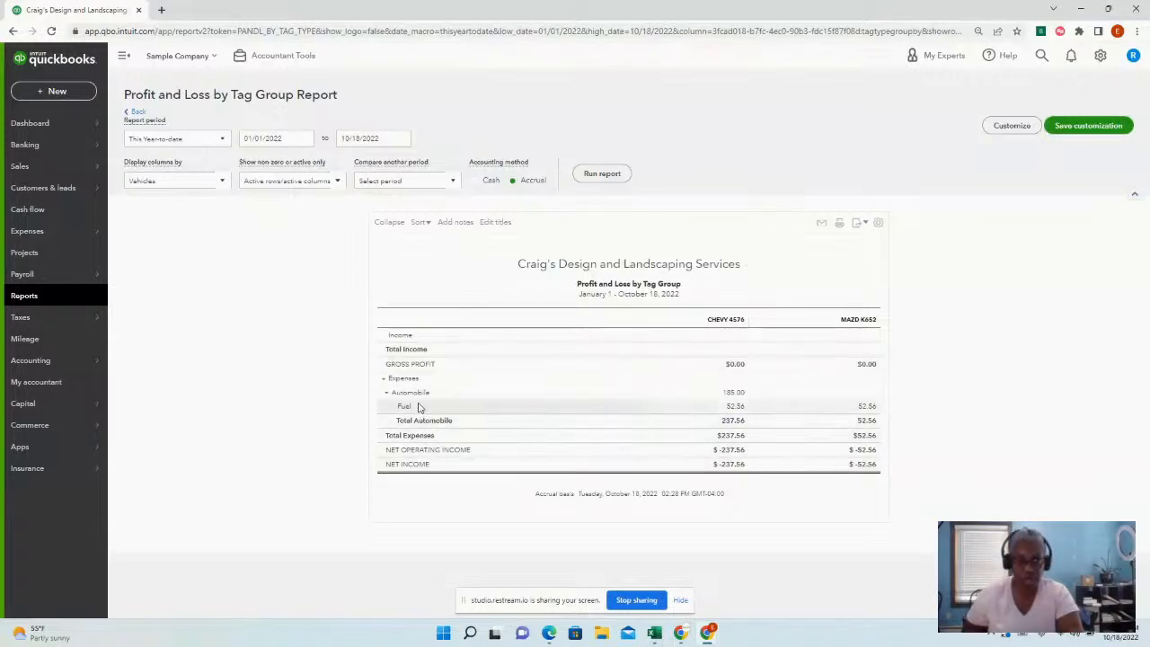
left_click(220, 184)
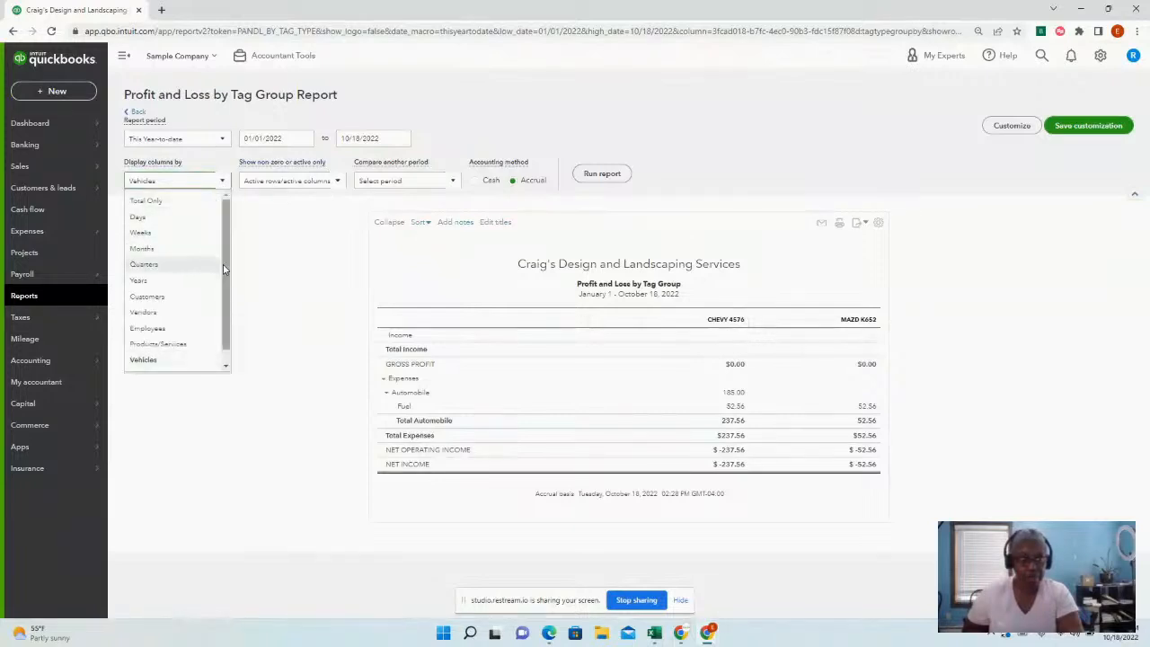
left_click(189, 360)
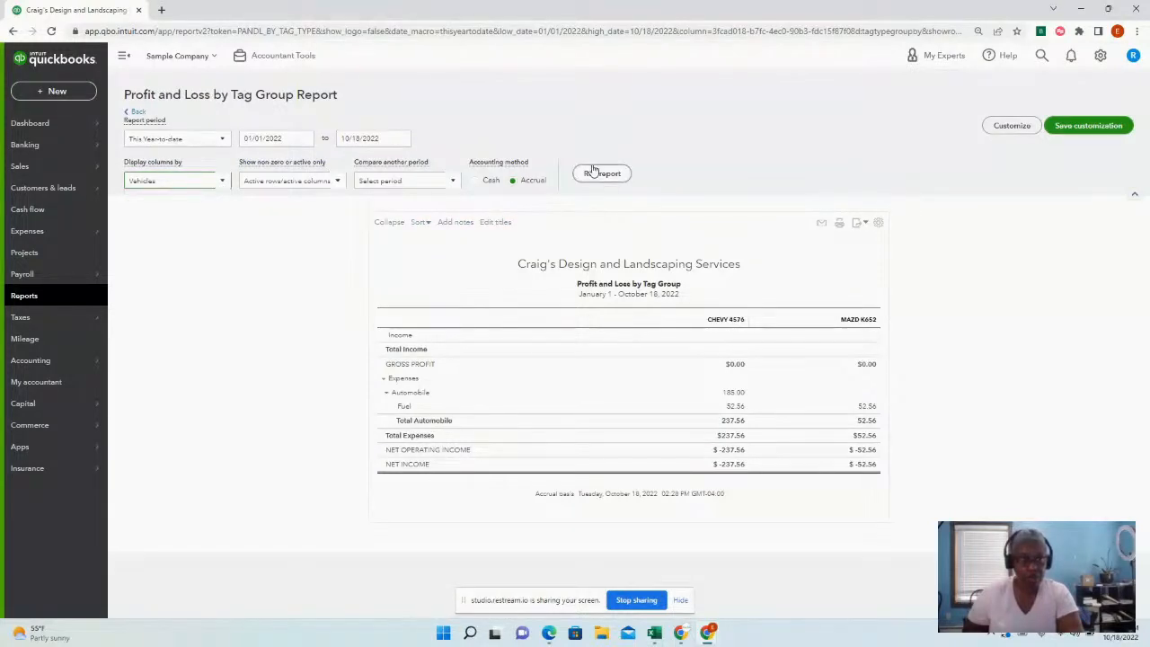
left_click(594, 176)
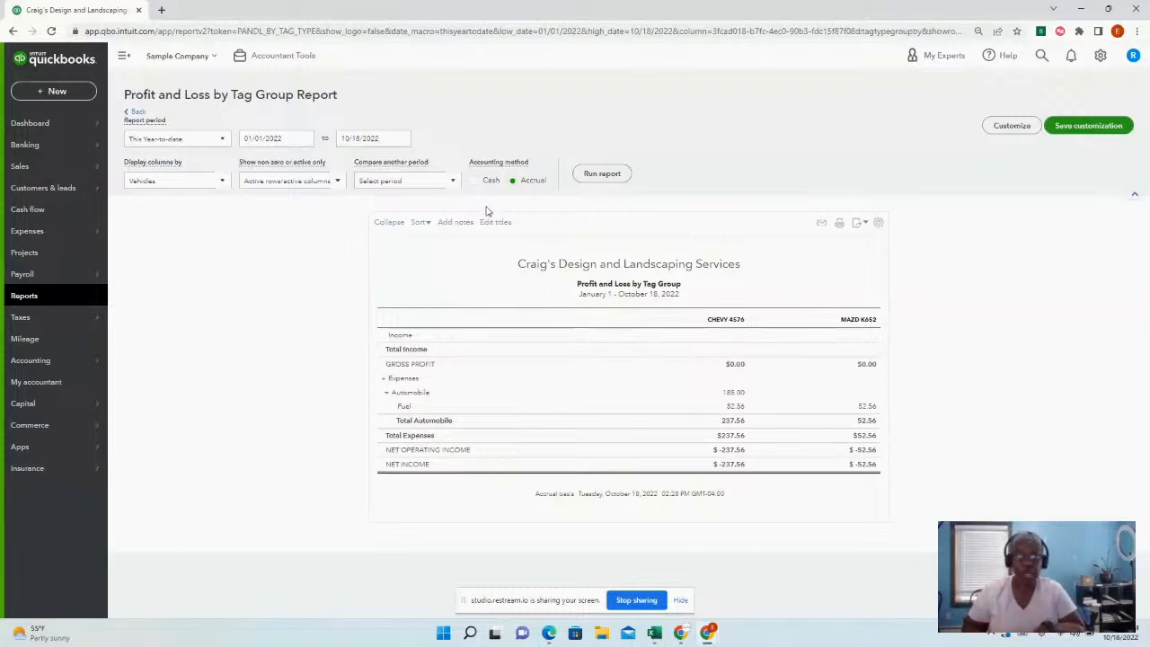
Open the bank transactions page in a separate browser tab and dismiss the tag breakdown promotion.
mouse_move(27, 155)
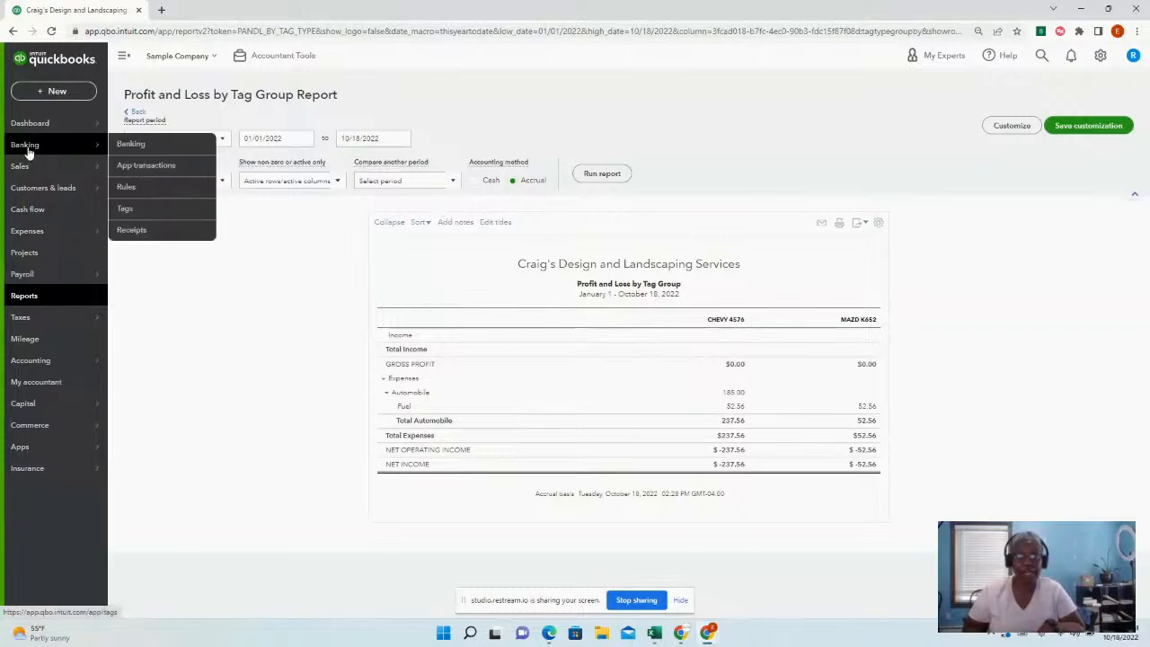
right_click(131, 145)
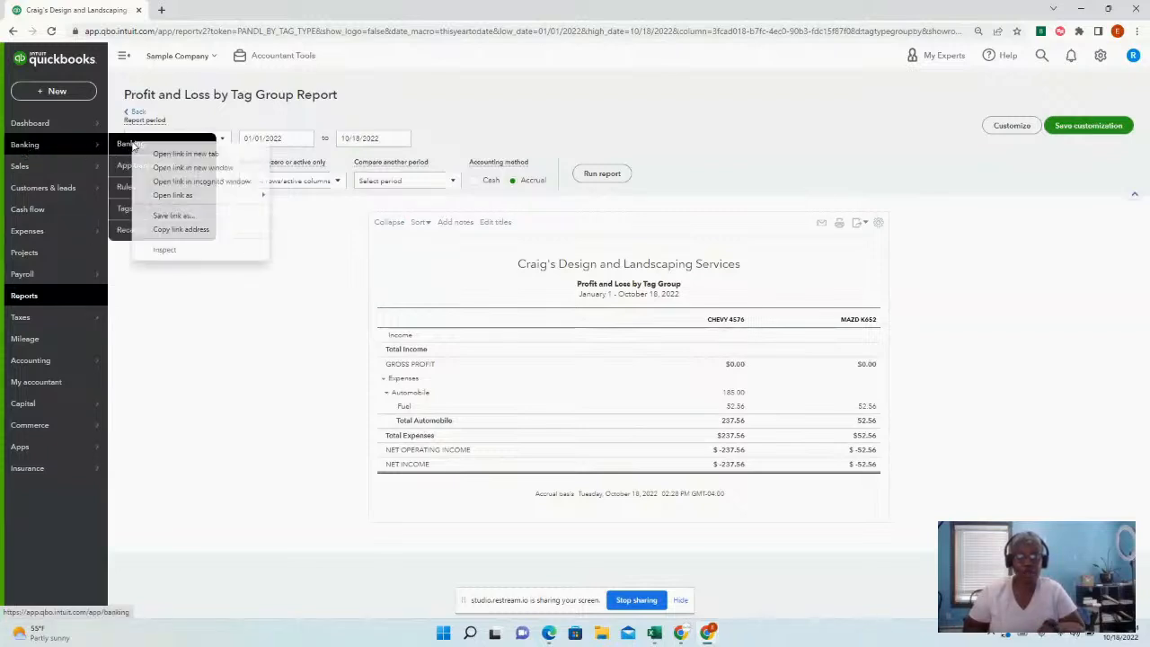
left_click(170, 158)
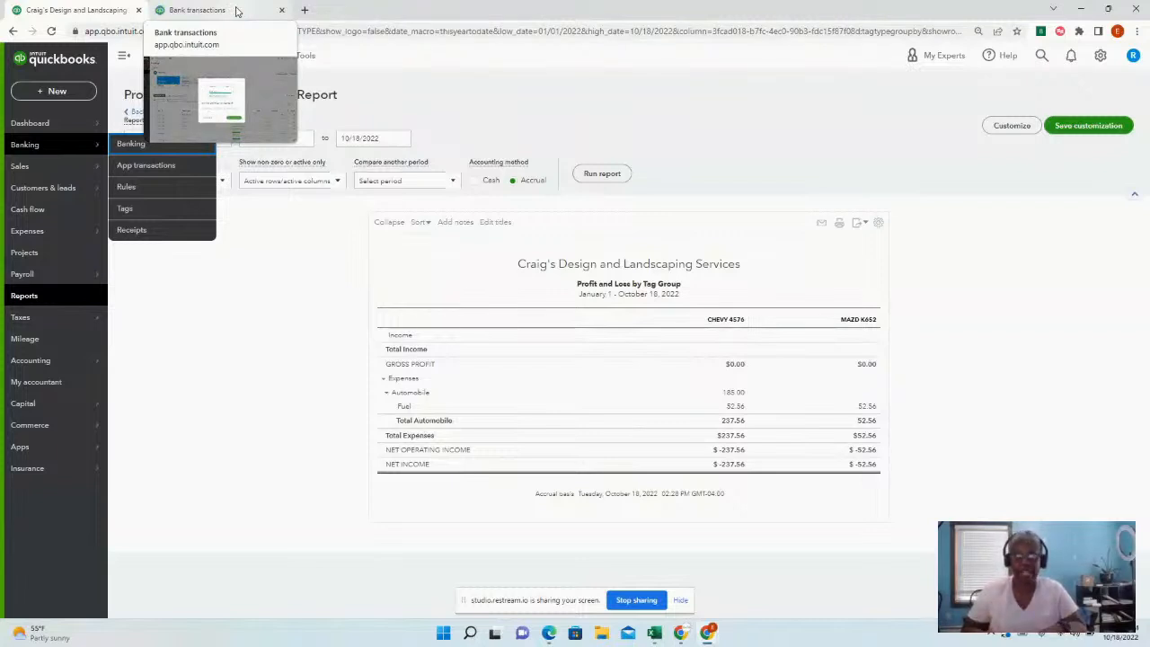
left_click(236, 11)
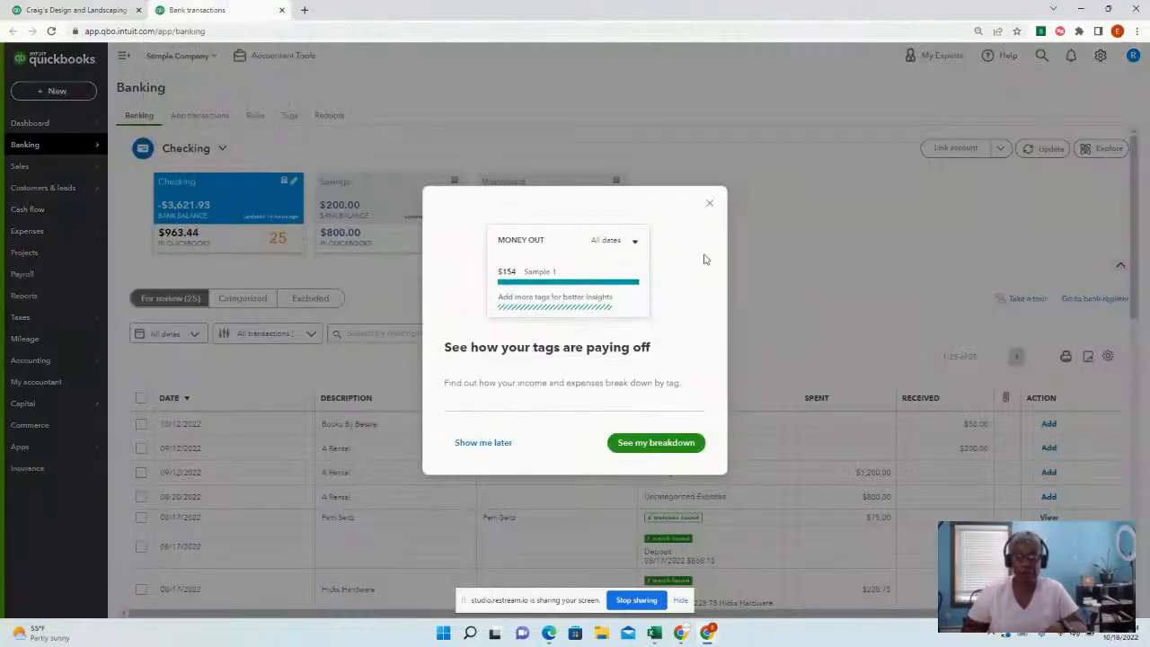
left_click(711, 205)
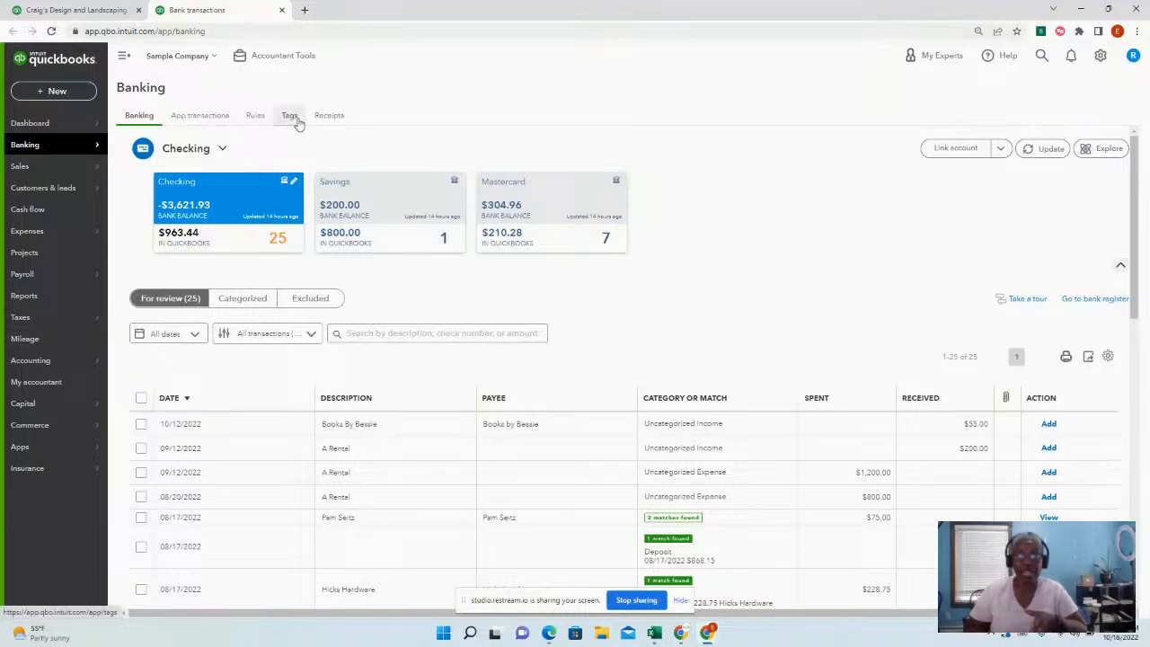
Create a tag group named Summit number 1 and close the group form without adding tags.
left_click(290, 117)
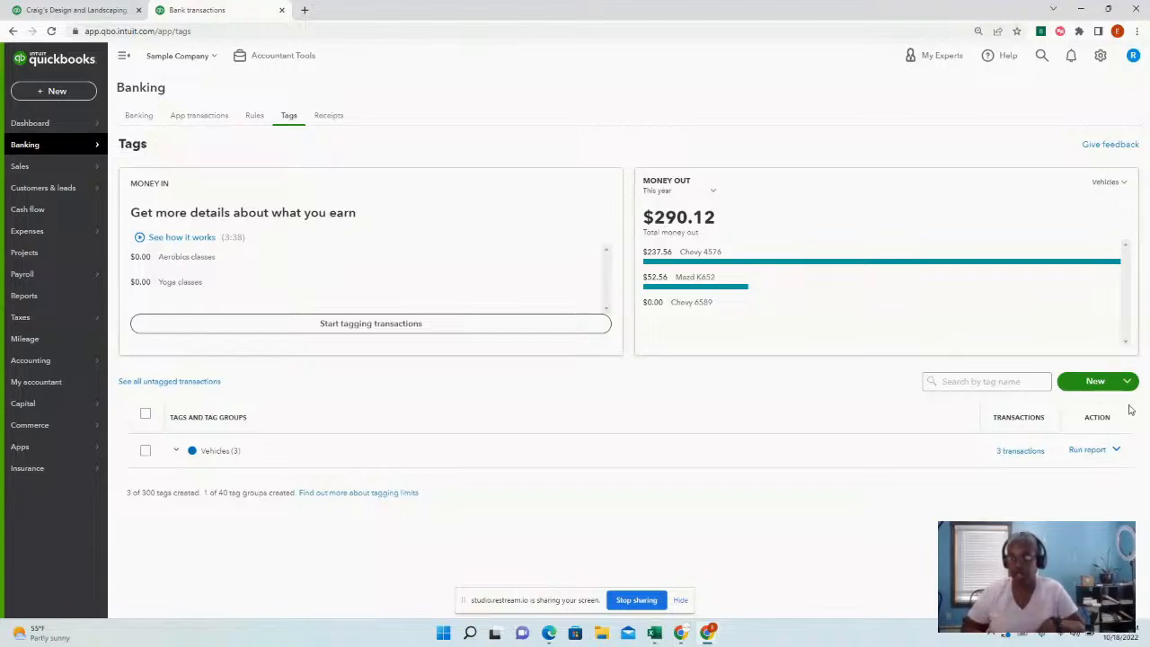
left_click(1127, 382)
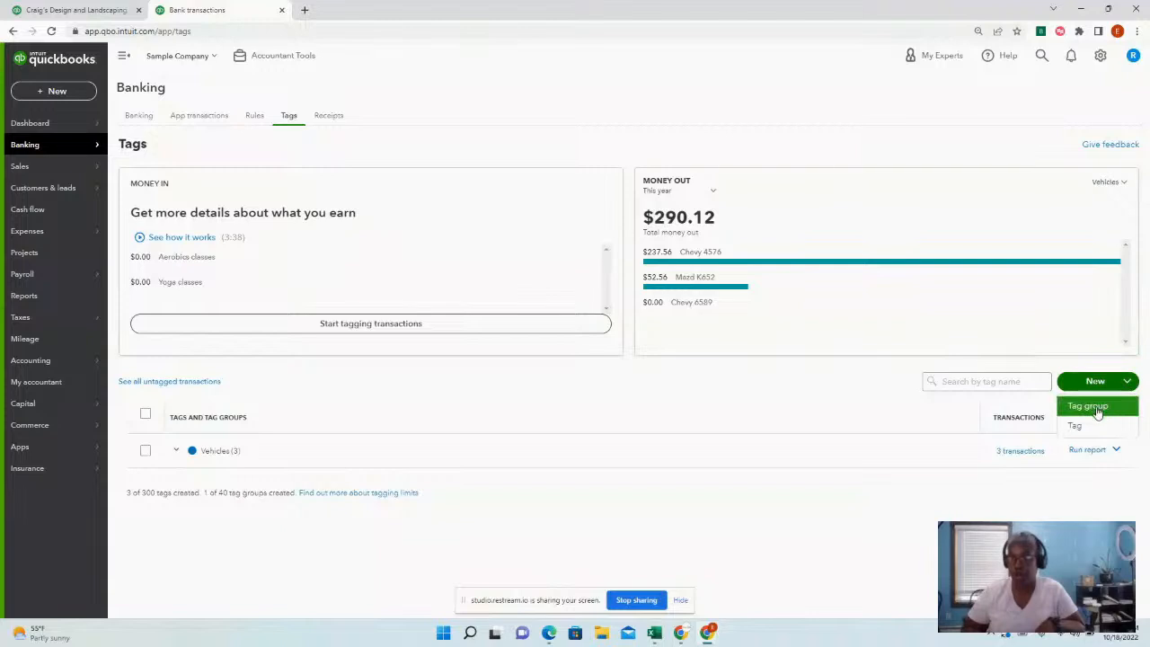
left_click(1091, 405)
left_click(885, 109)
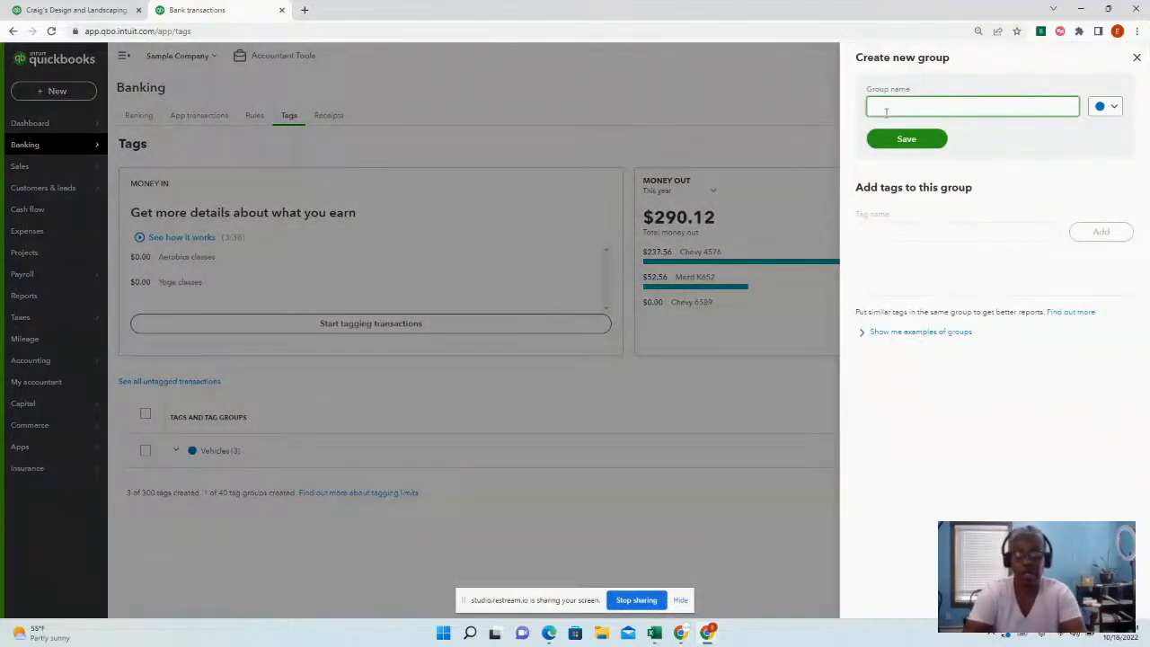
type("Summit")
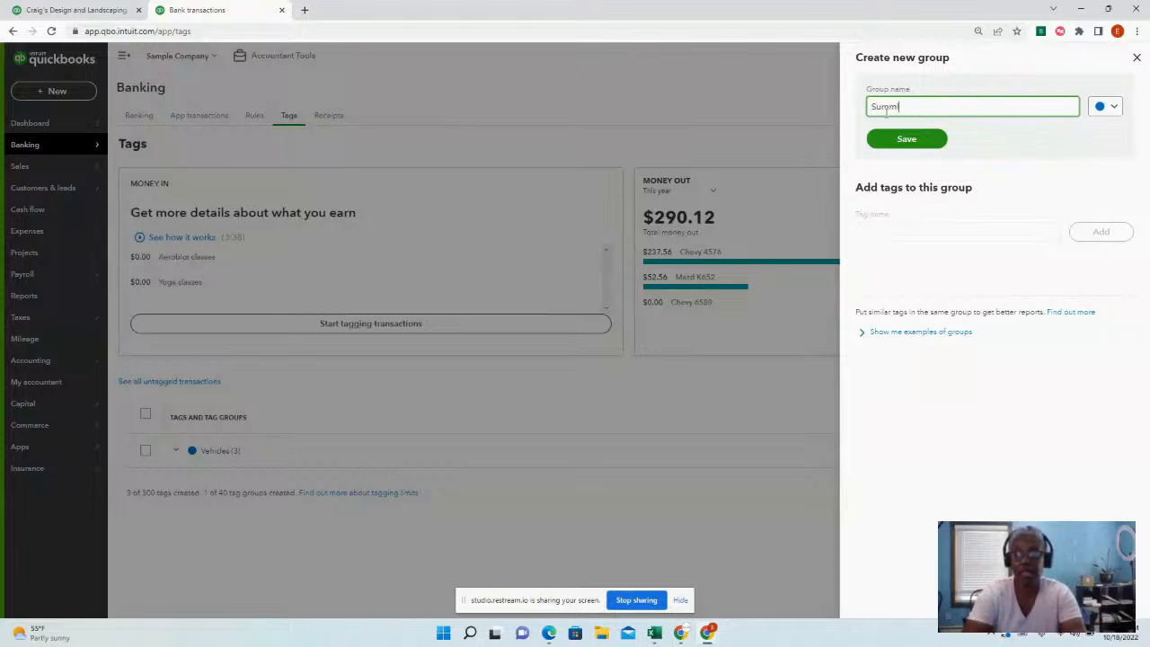
type(" number")
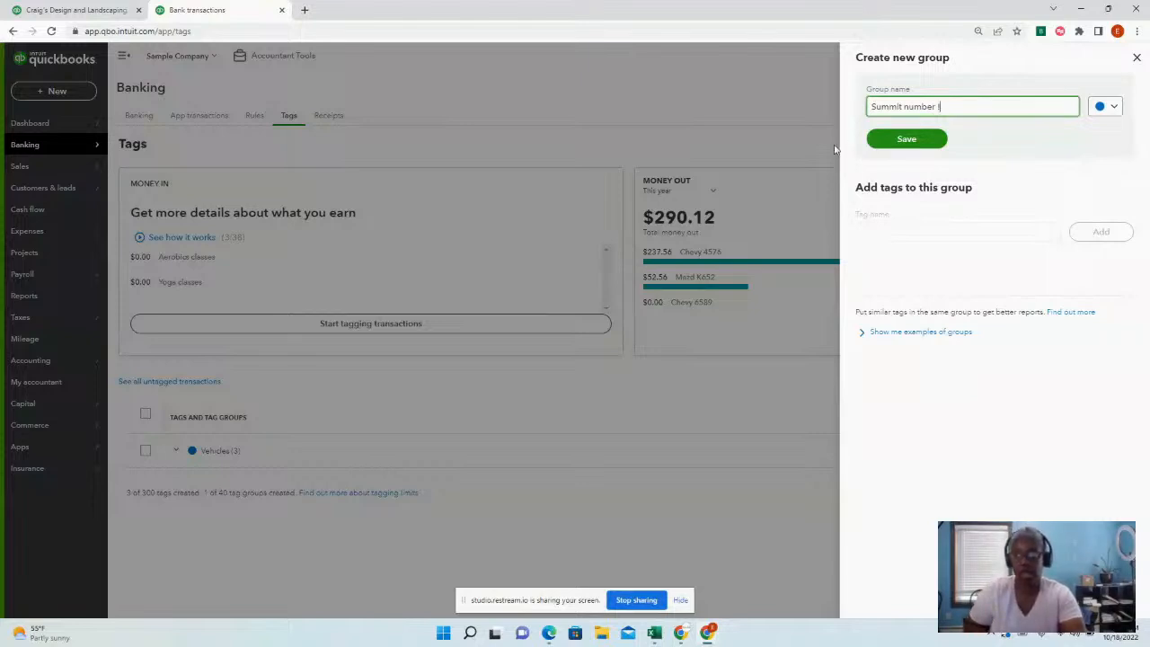
type("1")
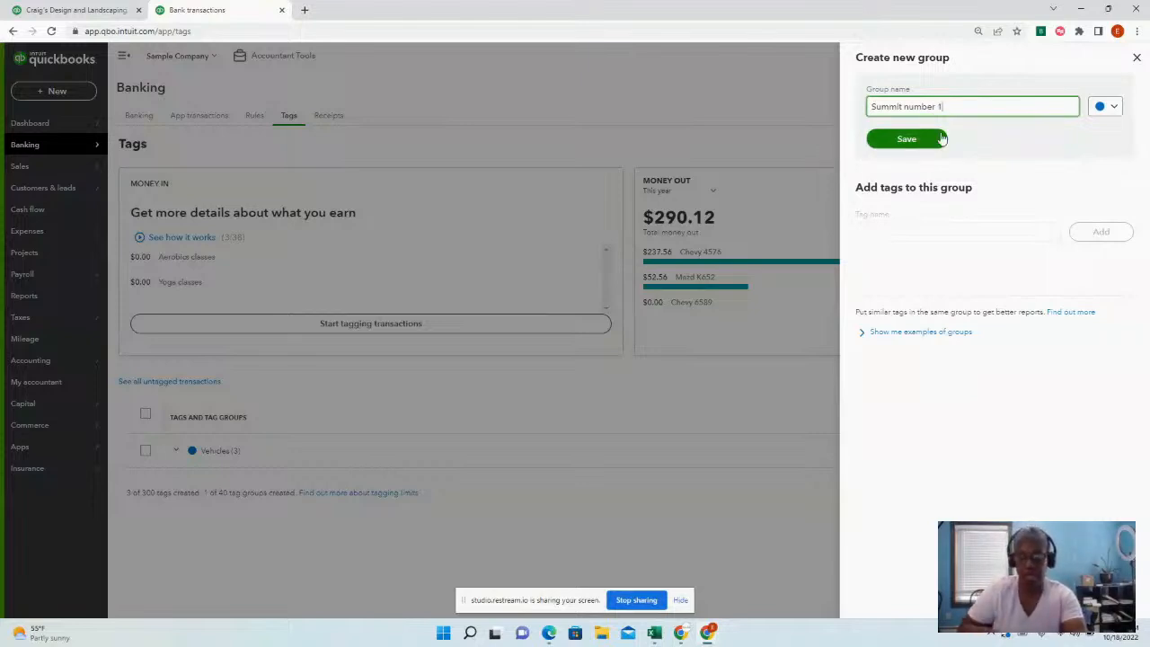
left_click(923, 139)
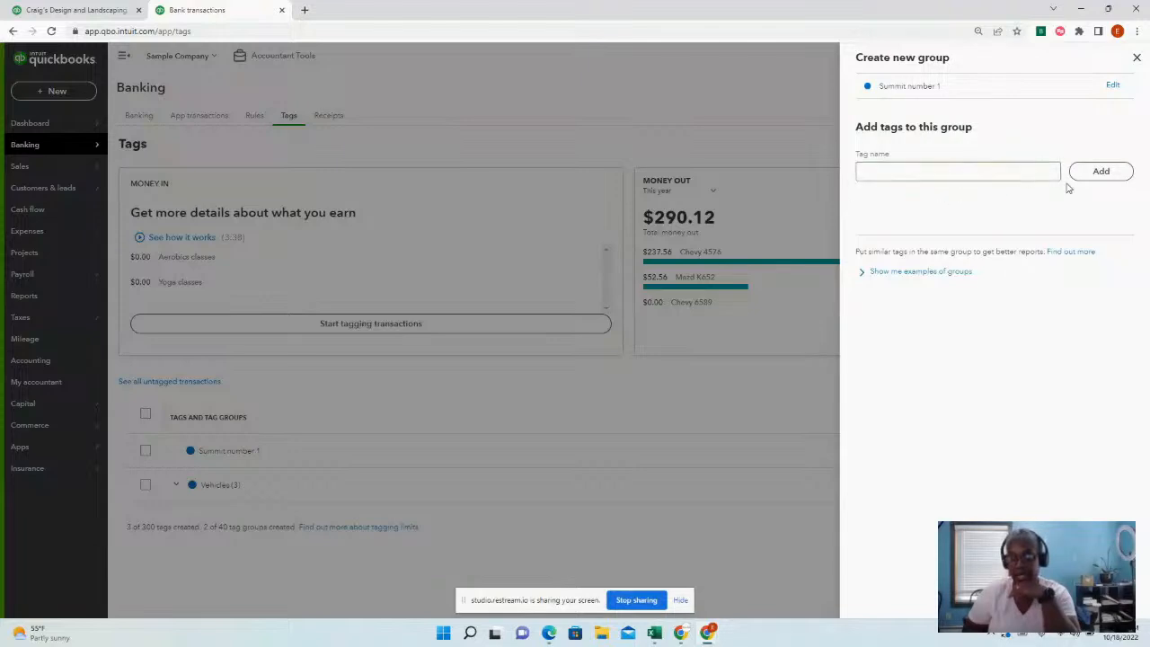
left_click(955, 168)
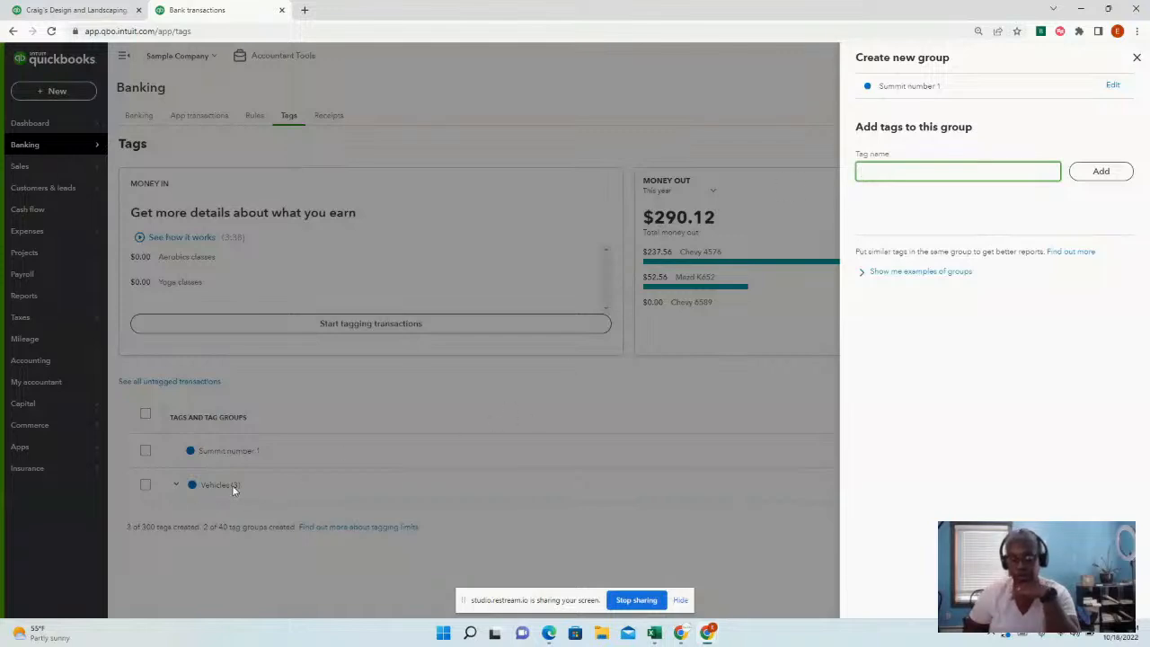
left_click(263, 452)
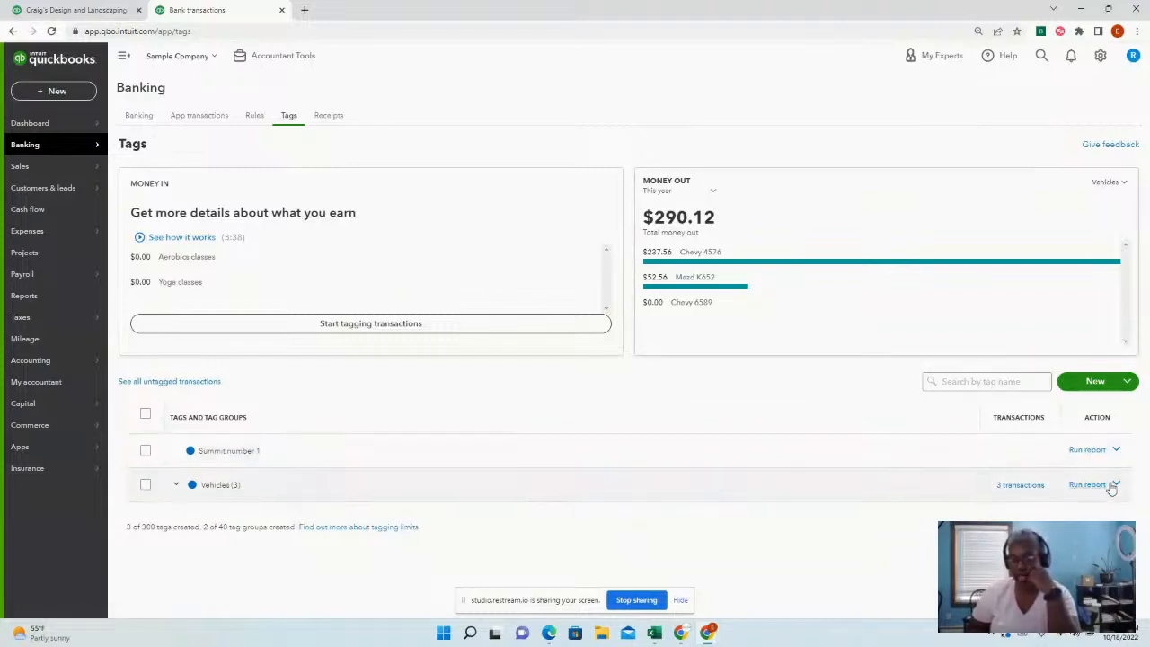
Create a tag named Summit 1022 in the Summit number 1 group.
left_click(1128, 381)
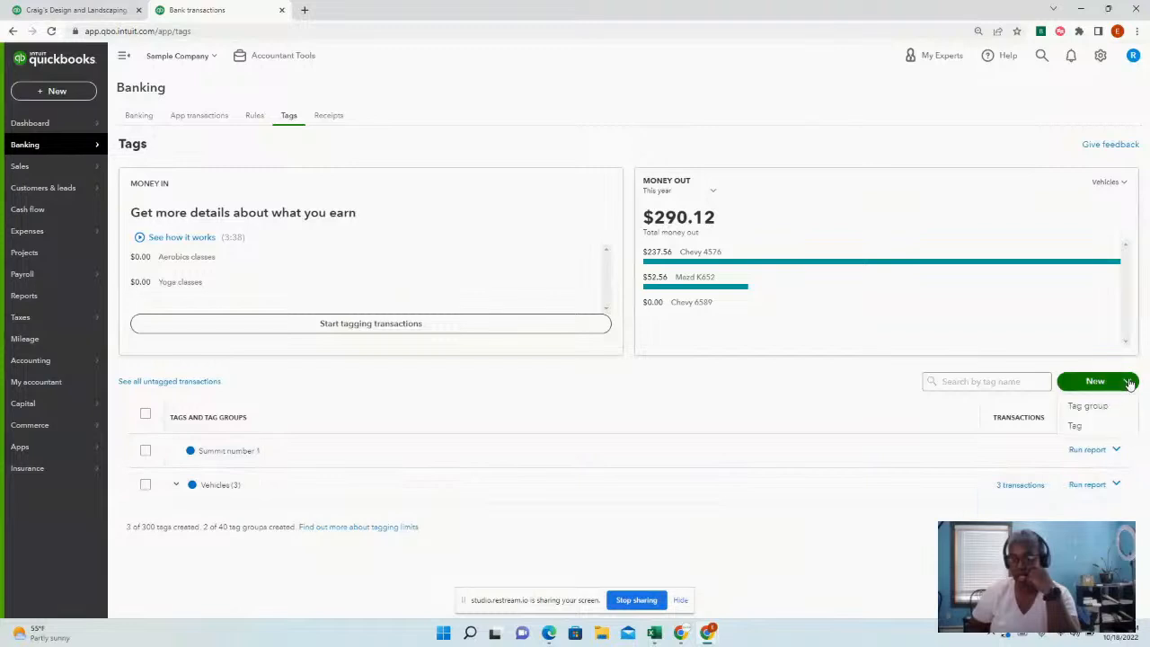
left_click(1077, 427)
left_click(884, 92)
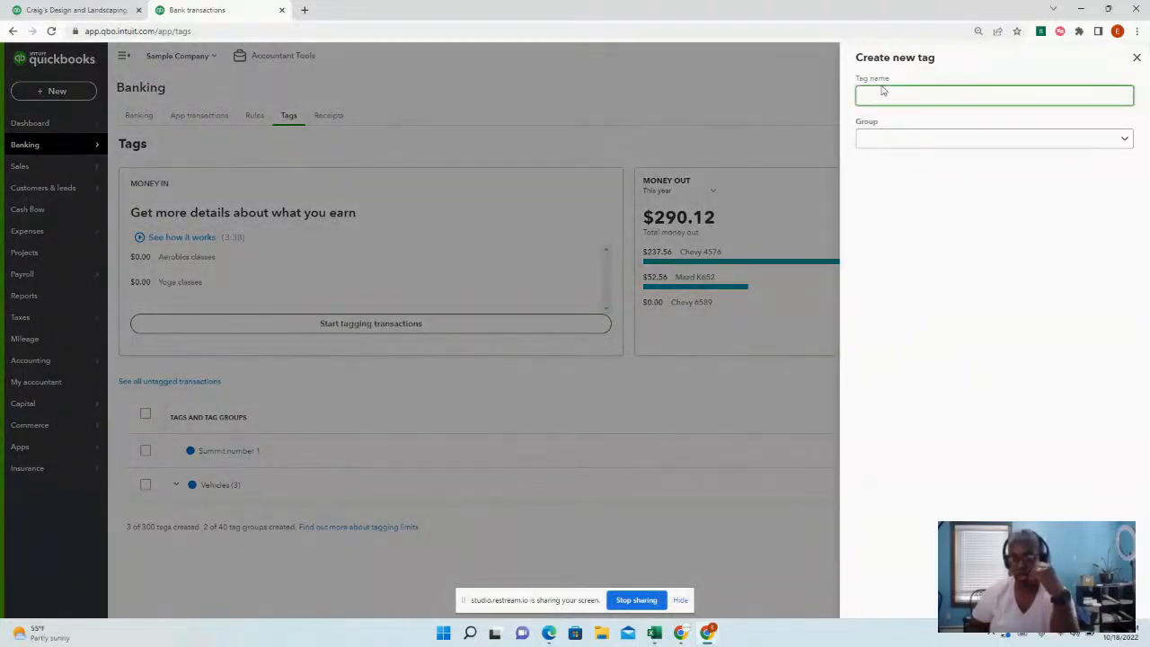
type("Su")
key("BackSpace")
key("BackSpace")
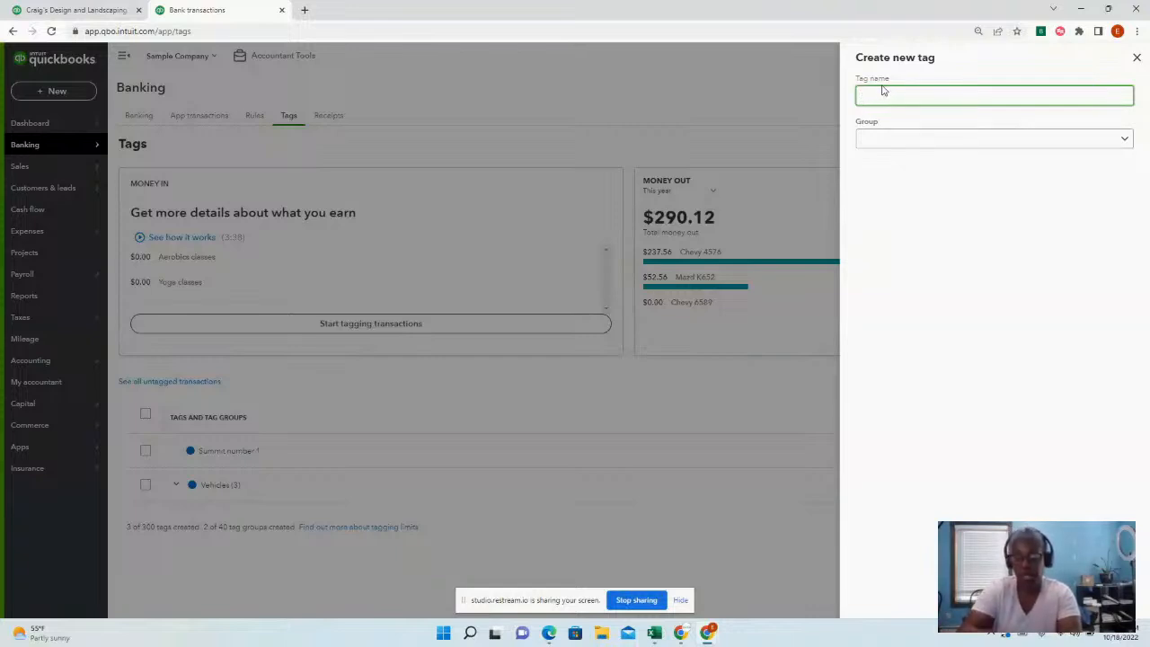
type("Summit ")
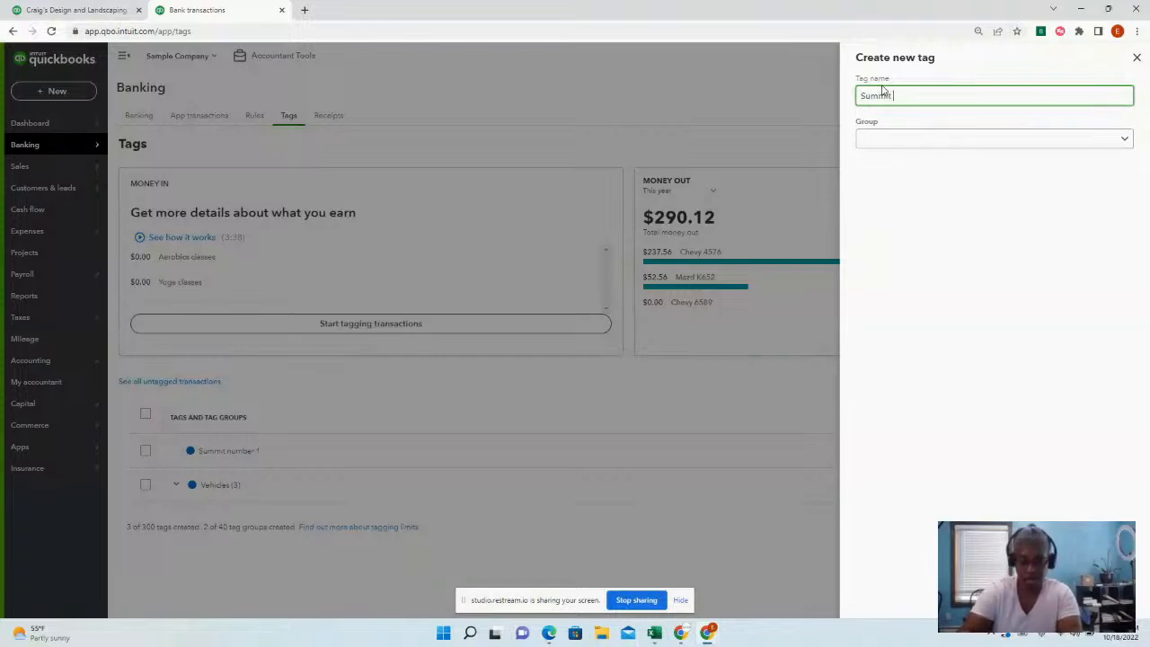
type("10")
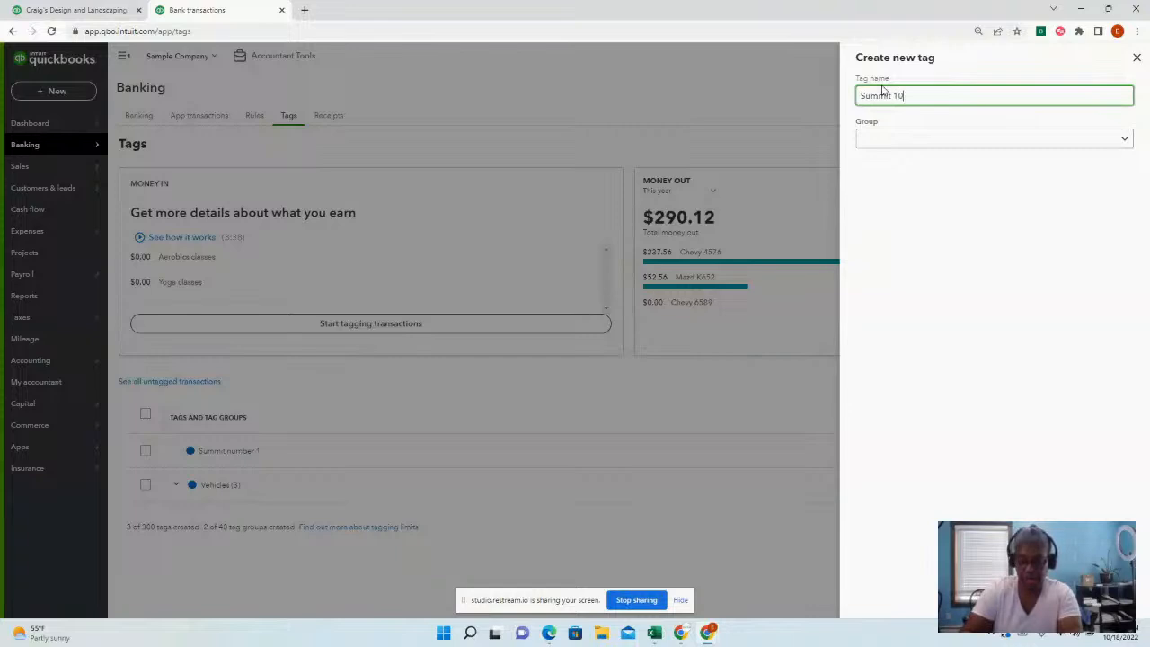
type("22")
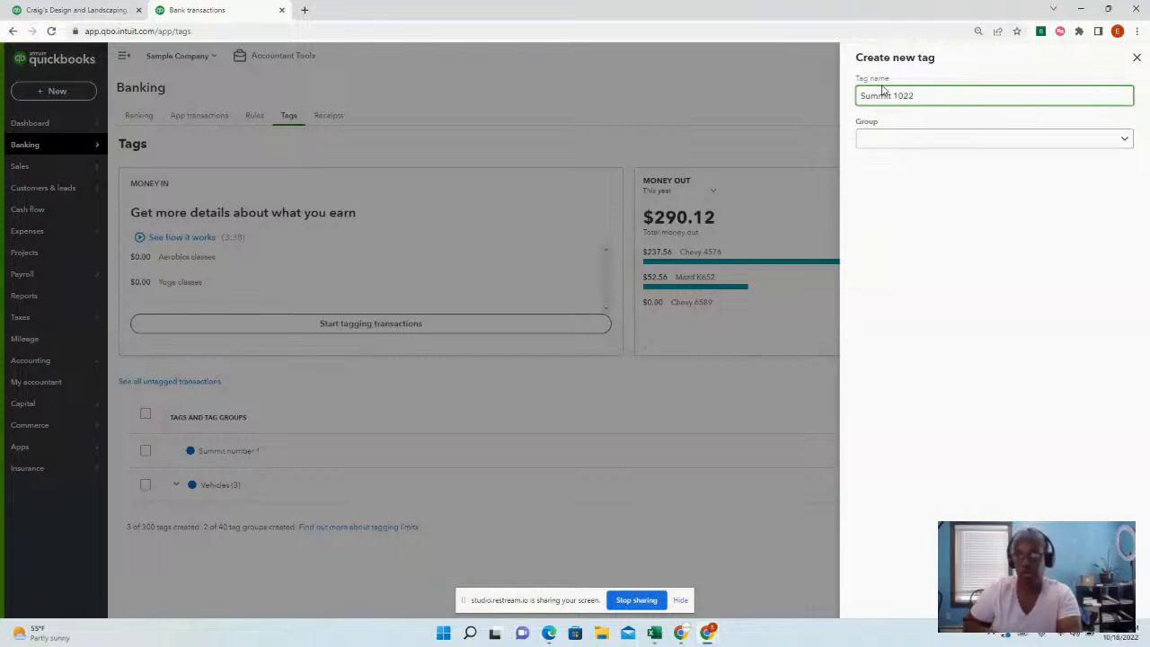
left_click(1043, 141)
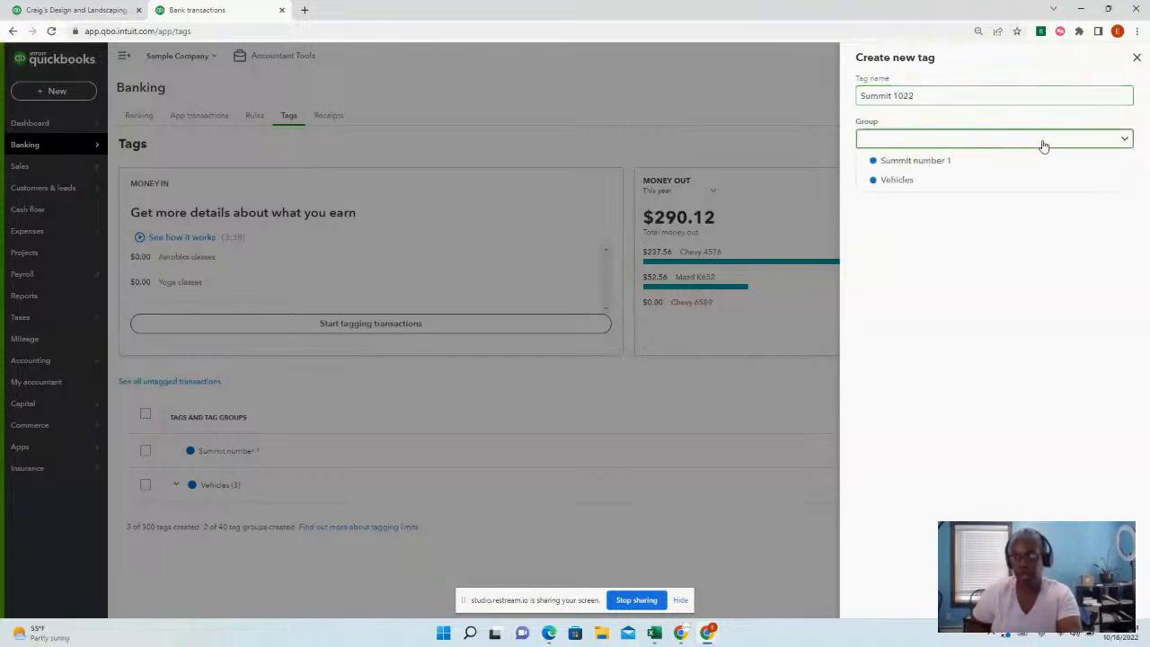
left_click(984, 162)
left_click(1111, 599)
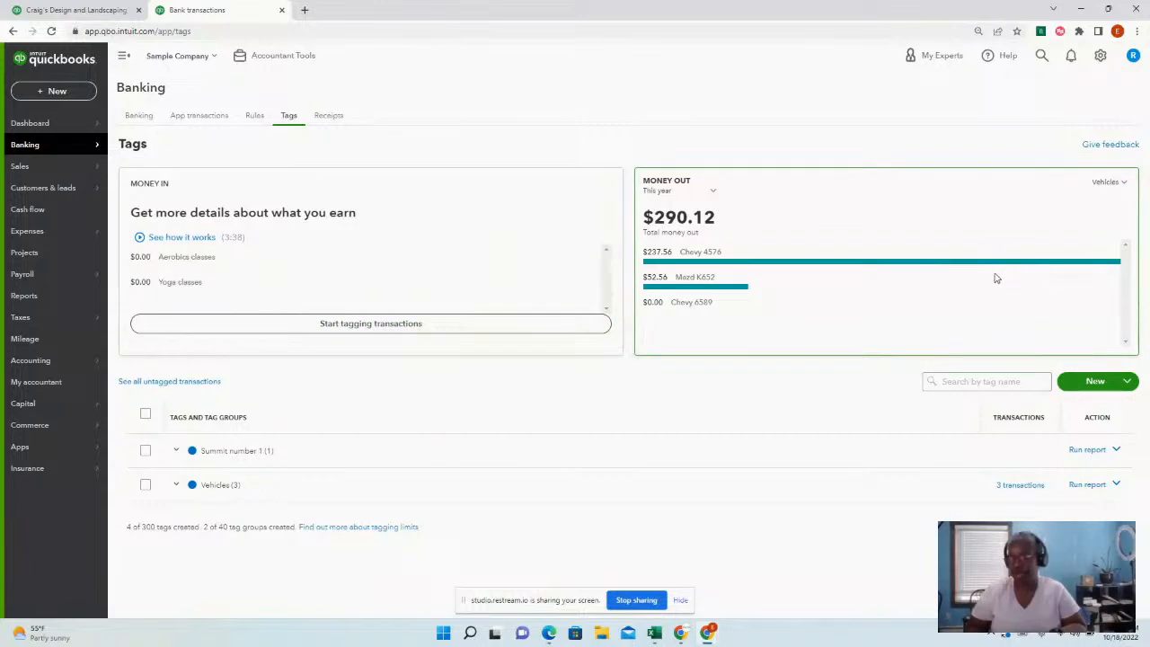
Run the Profit and Loss by Tag Group report for Summit number 1 and for Vehicles.
left_click(1087, 450)
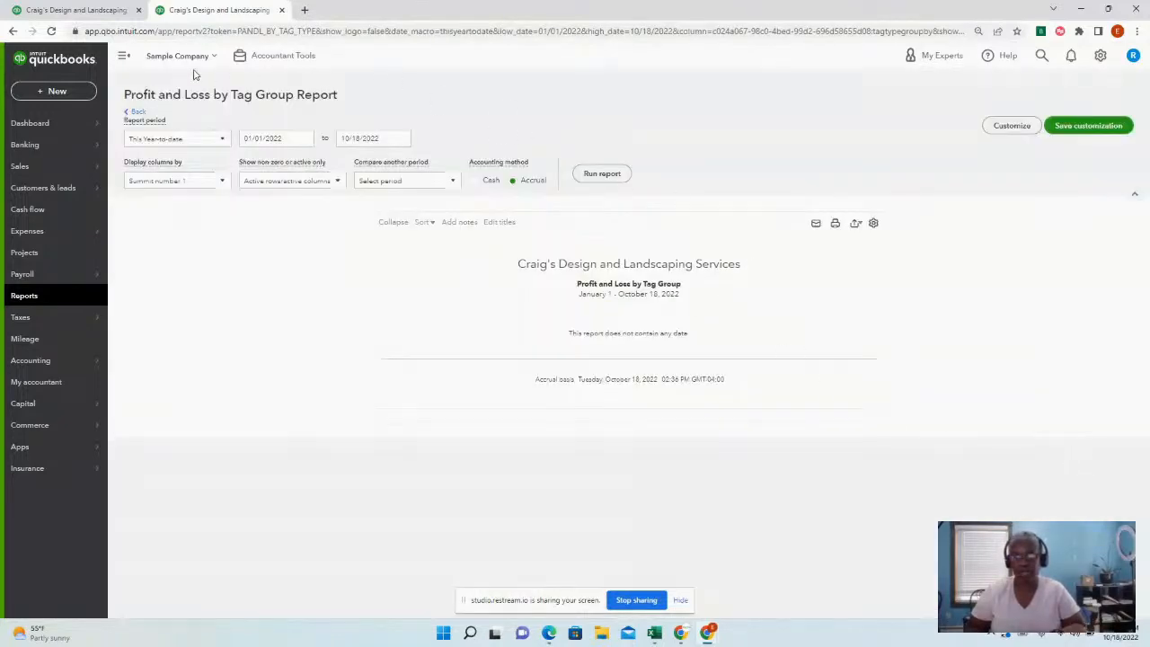
left_click(136, 112)
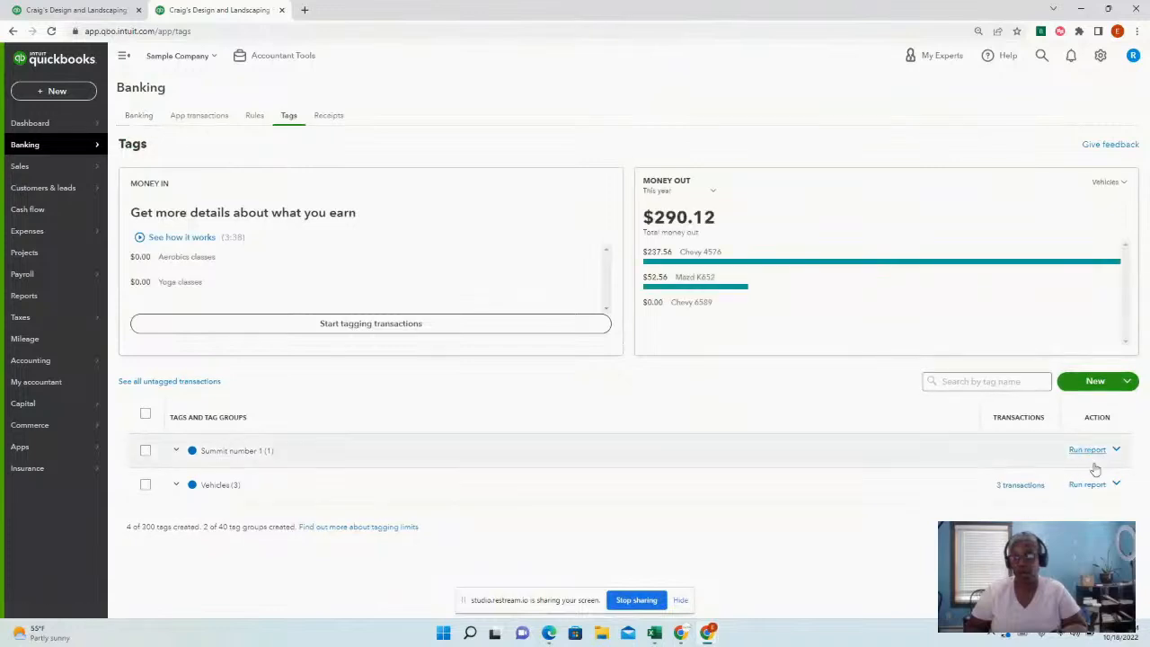
left_click(1099, 489)
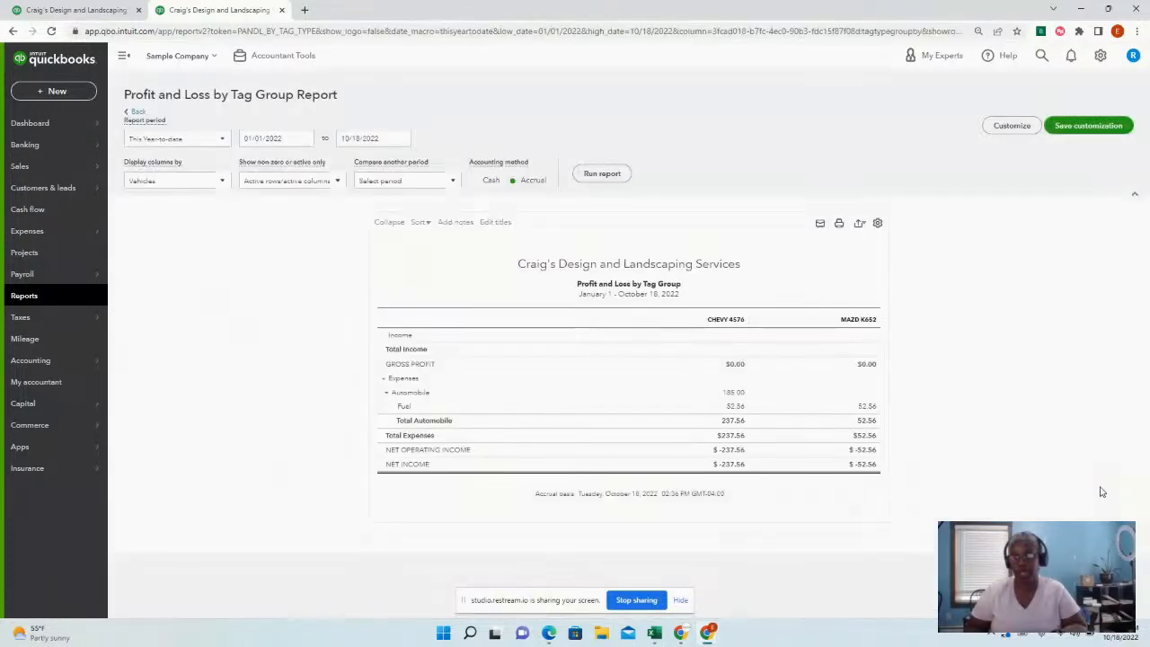